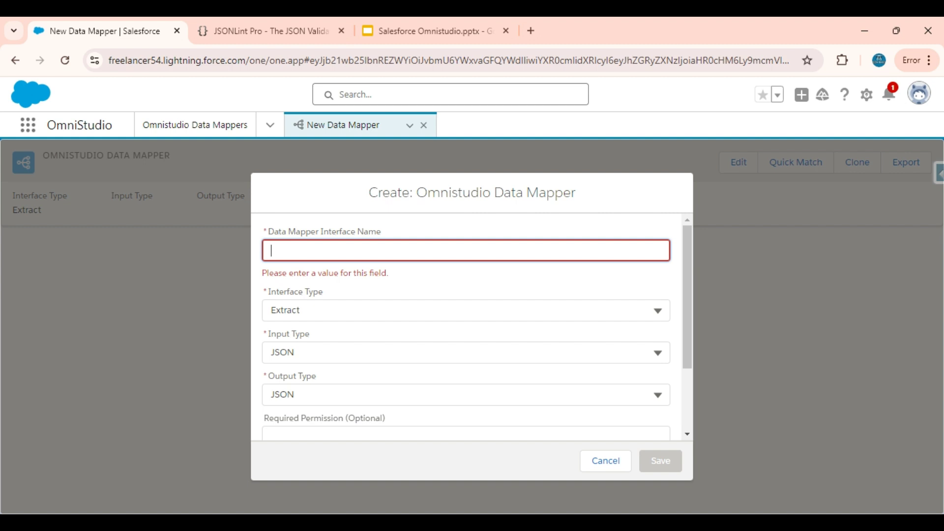
# Create the data mapper CreateSingleObjectData with interface type Load, input type JSON and output type SObject, and save it
pyautogui.write('reateSin')
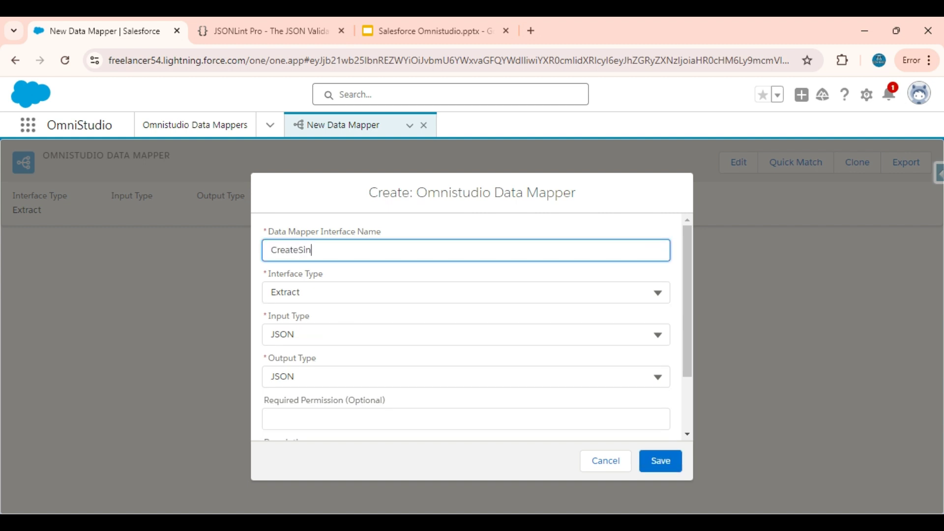
pyautogui.write('gleObjectData')
pyautogui.click(467, 292)
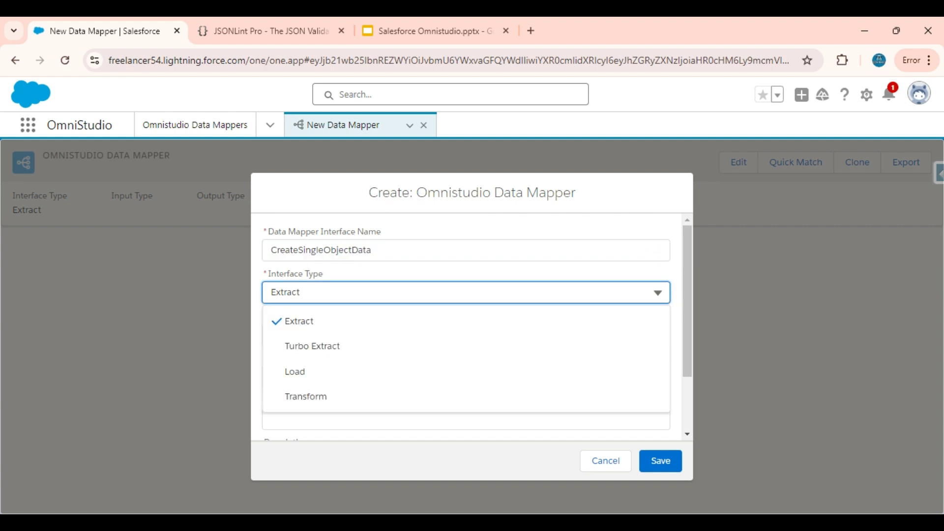
pyautogui.click(316, 372)
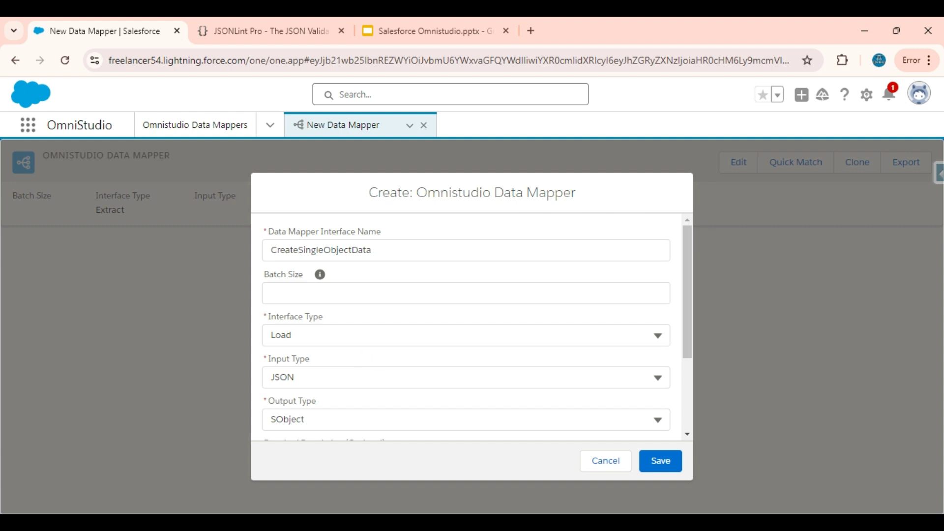
pyautogui.scroll(-1, 332, 396)
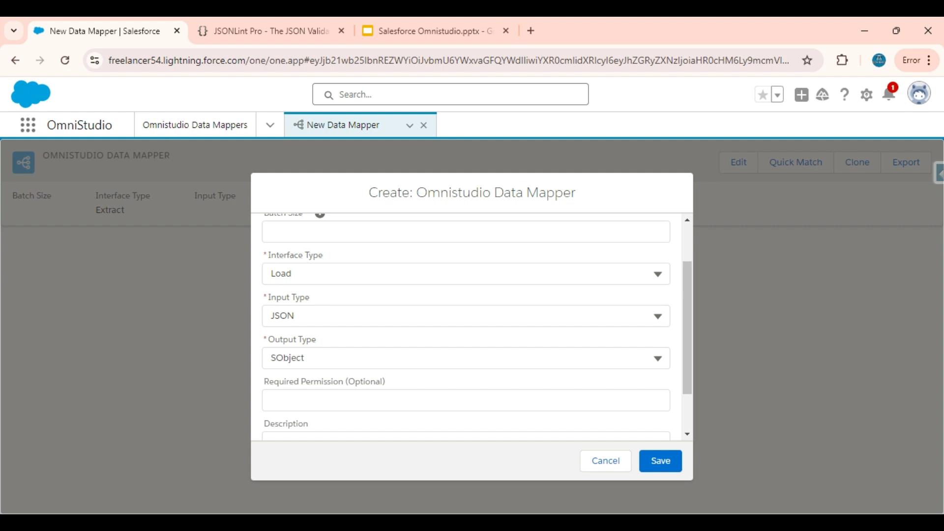
pyautogui.click(477, 359)
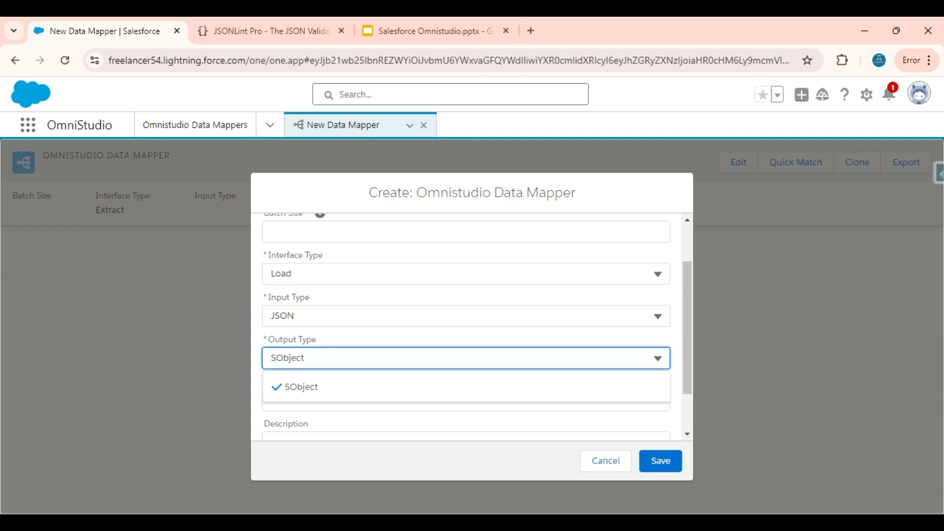
pyautogui.click(343, 312)
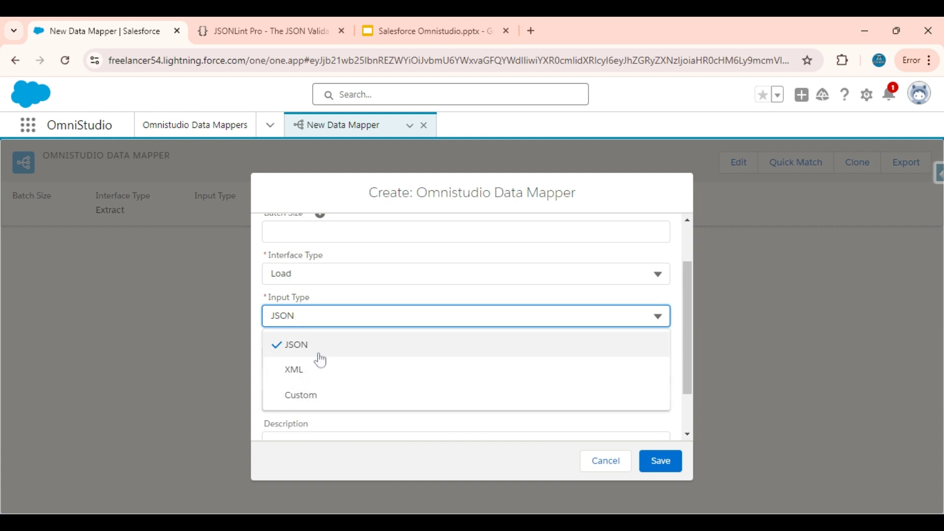
pyautogui.click(349, 298)
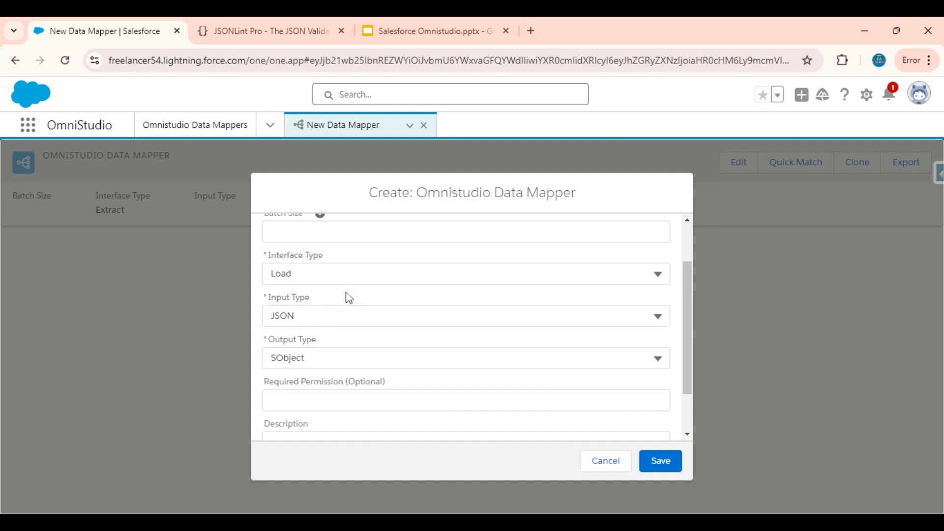
pyautogui.click(675, 462)
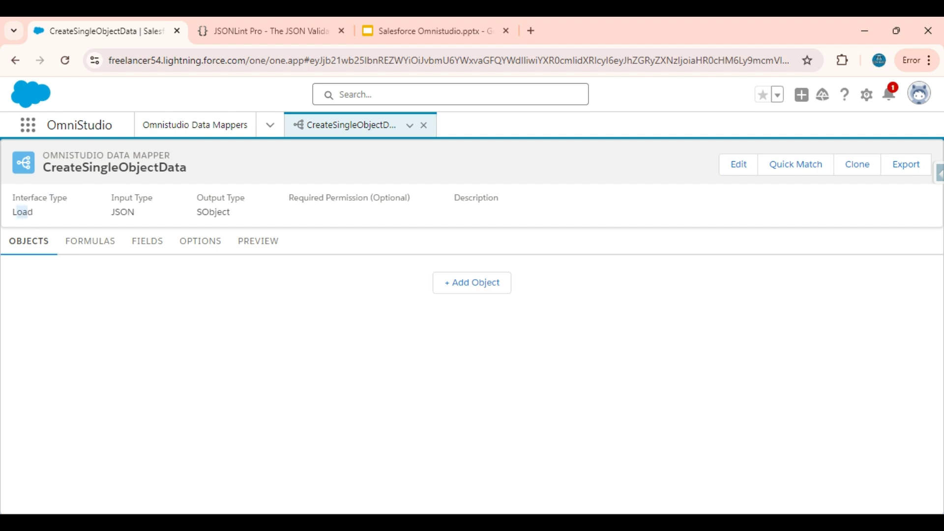
# Look through the new data mapper's formulas, fields, options and preview sections, and return to its objects
pyautogui.click(44, 249)
pyautogui.click(86, 244)
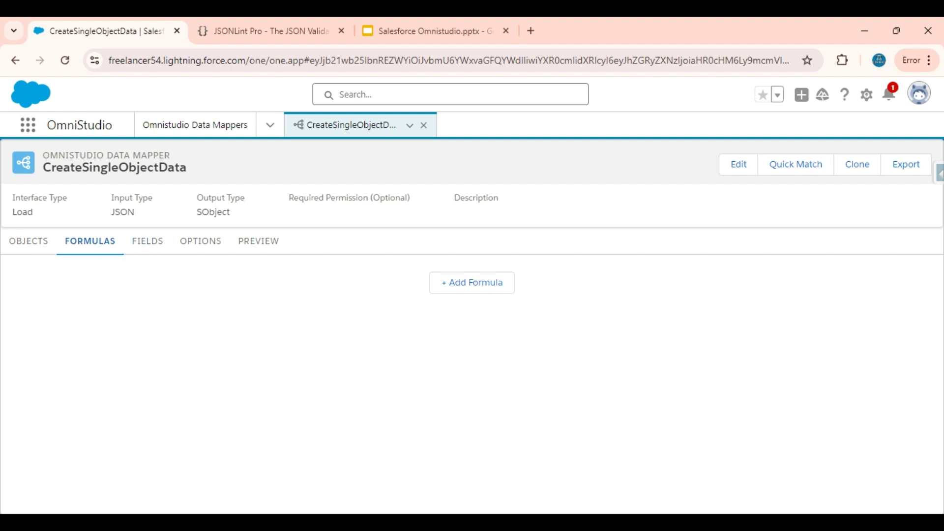
pyautogui.click(156, 241)
pyautogui.click(202, 251)
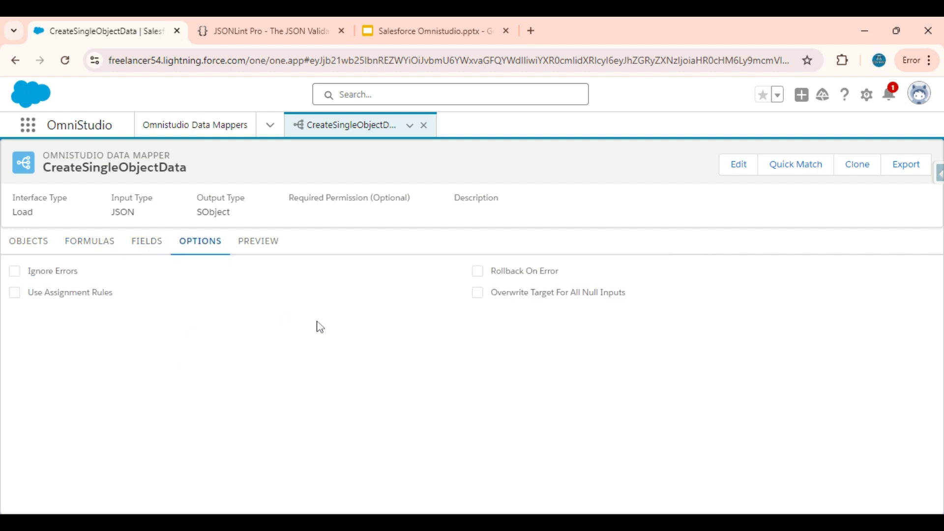
pyautogui.click(248, 243)
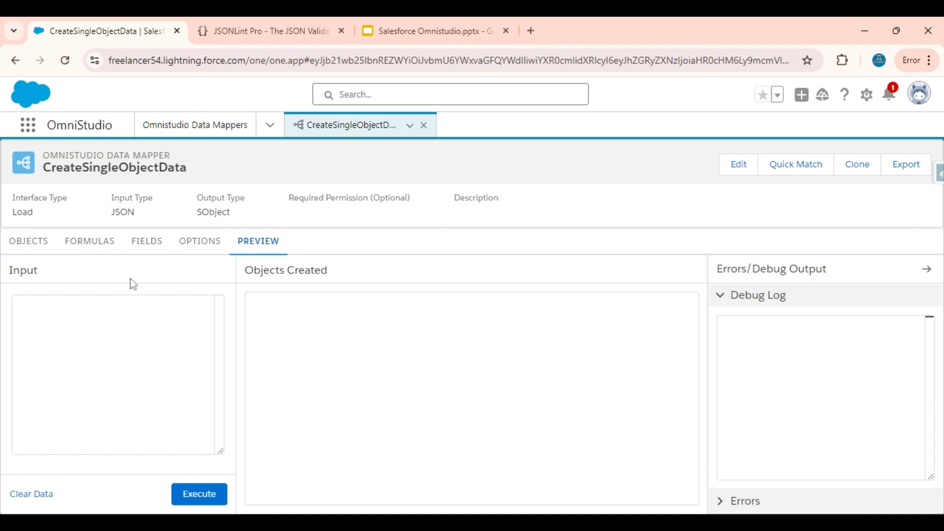
pyautogui.click(30, 243)
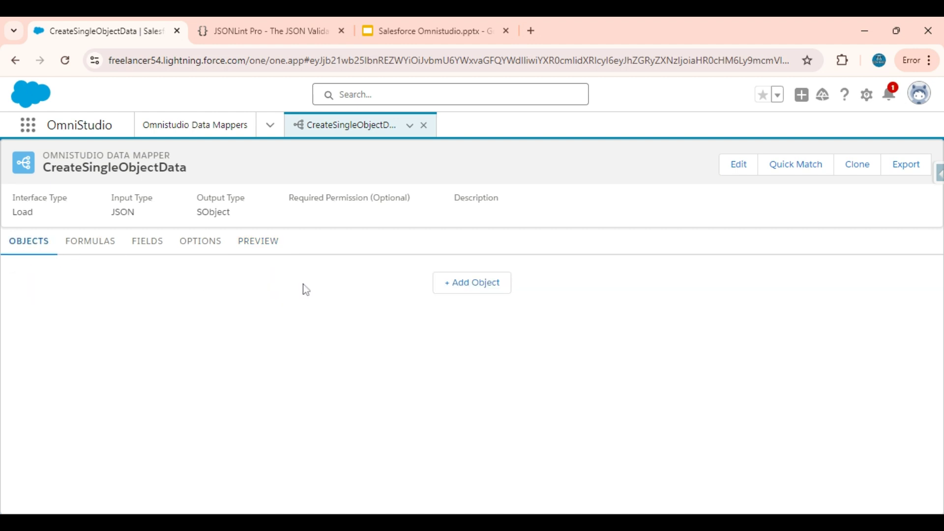
# Add Account as the data mapper's first object, checking the single-object sample JSON in JSONLint Pro
pyautogui.click(466, 294)
pyautogui.click(246, 21)
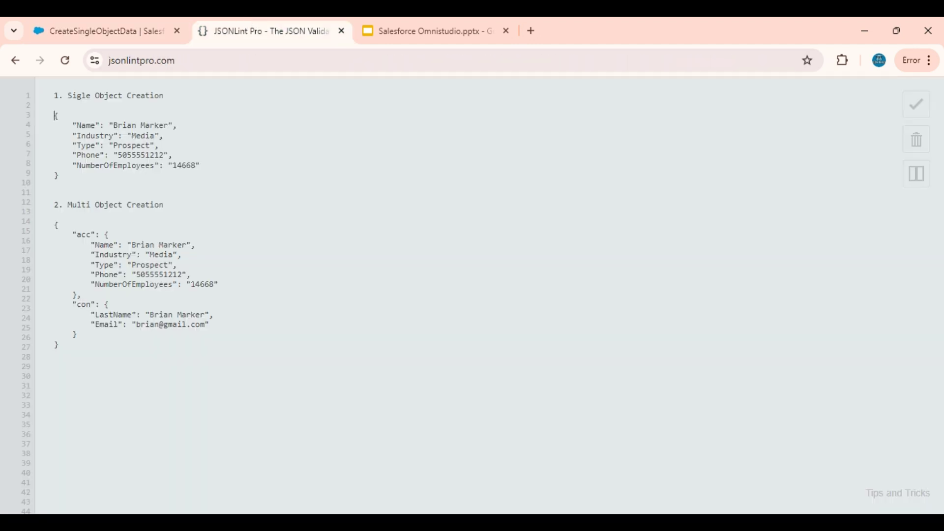
pyautogui.moveTo(57, 176); pyautogui.dragTo(54, 116)
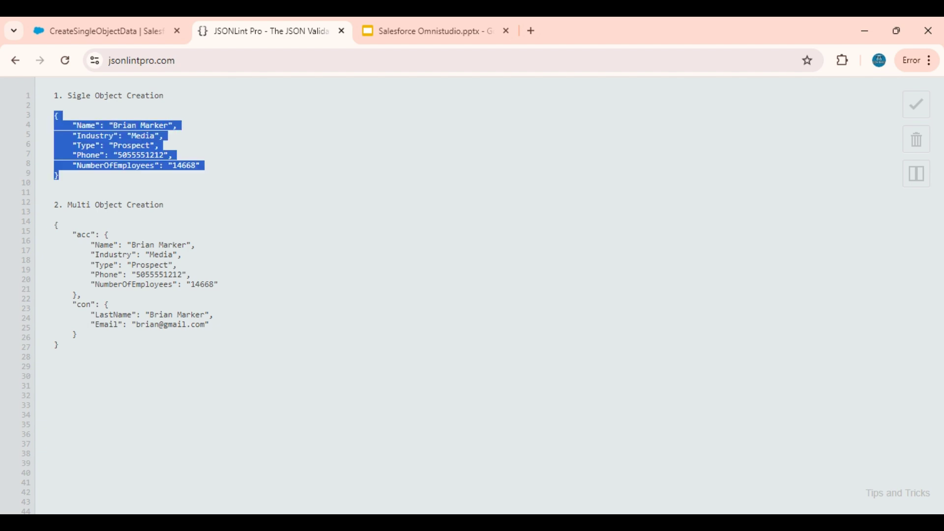
pyautogui.click(86, 29)
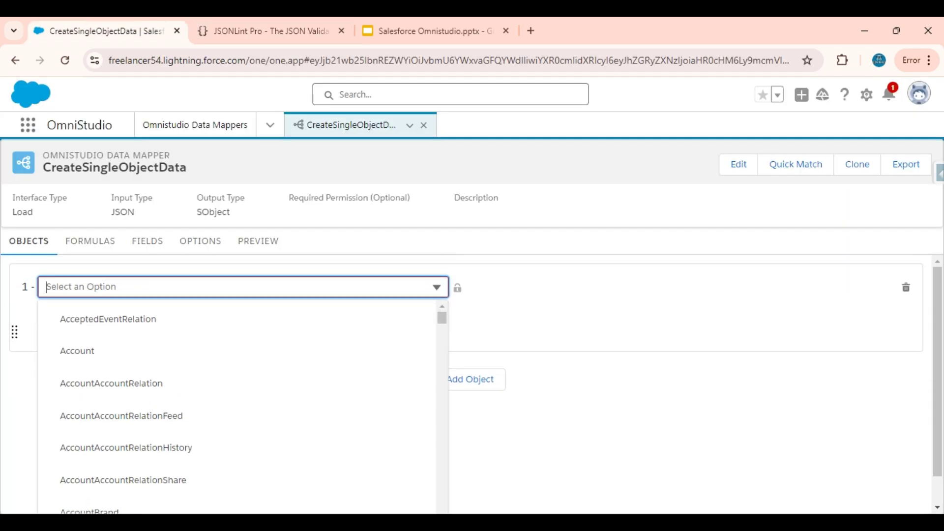
pyautogui.click(105, 353)
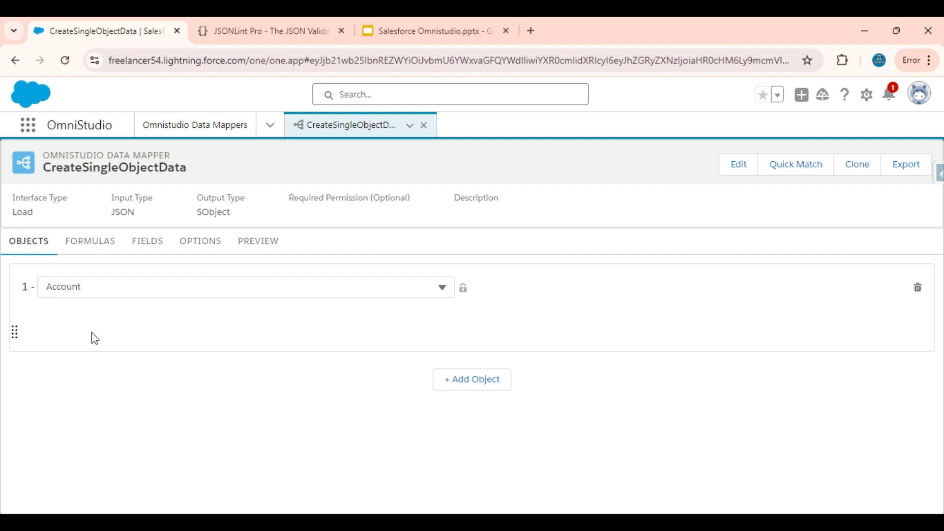
# Copy the single-object sample JSON from JSONLint Pro and paste it as the Input JSON for the Account field mappings
pyautogui.click(153, 248)
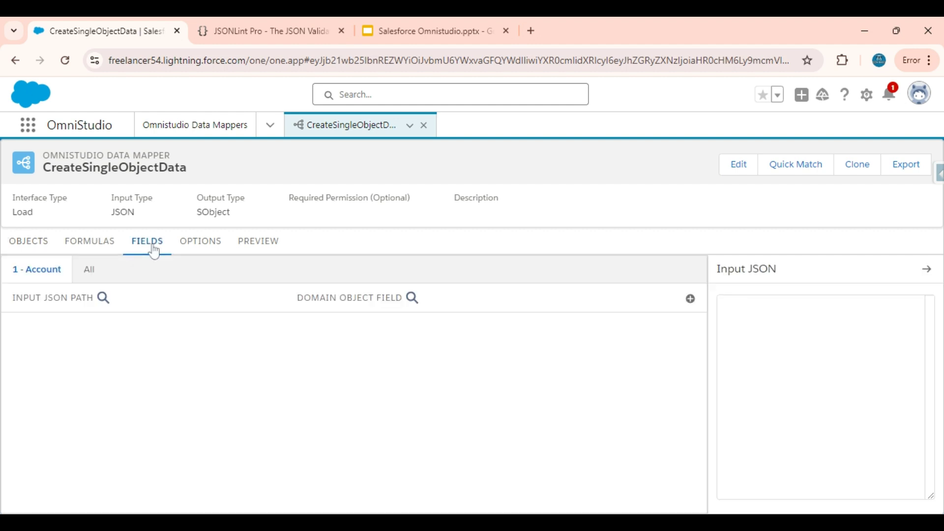
pyautogui.click(283, 24)
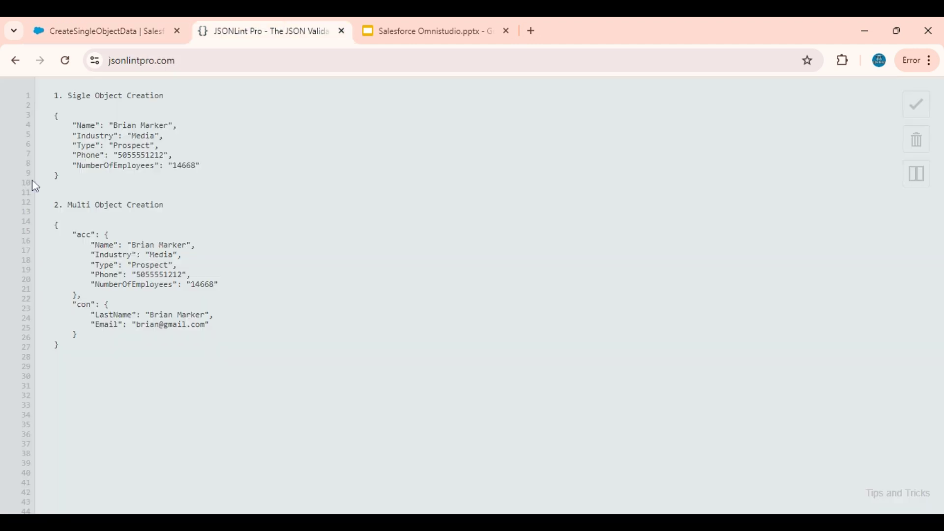
pyautogui.moveTo(59, 176); pyautogui.dragTo(54, 116)
pyautogui.hotkey('ctrl', 'c')
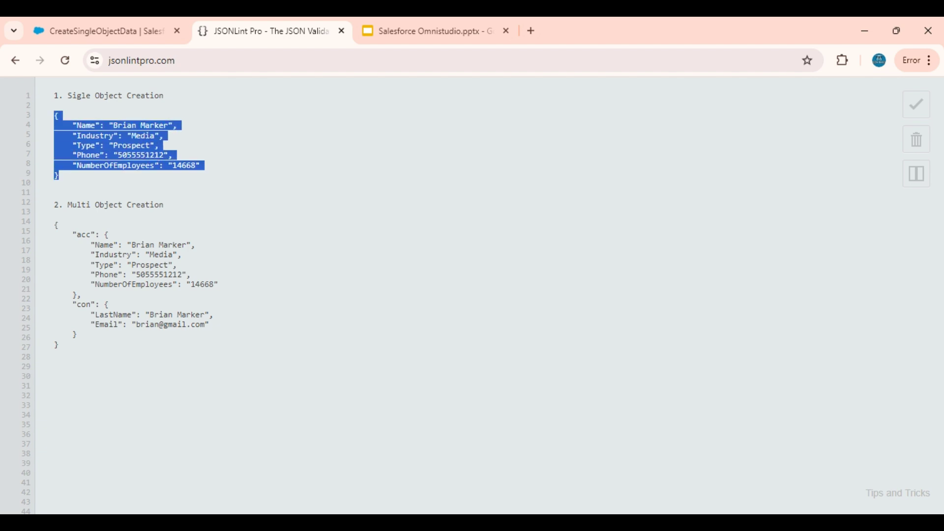
pyautogui.click(89, 25)
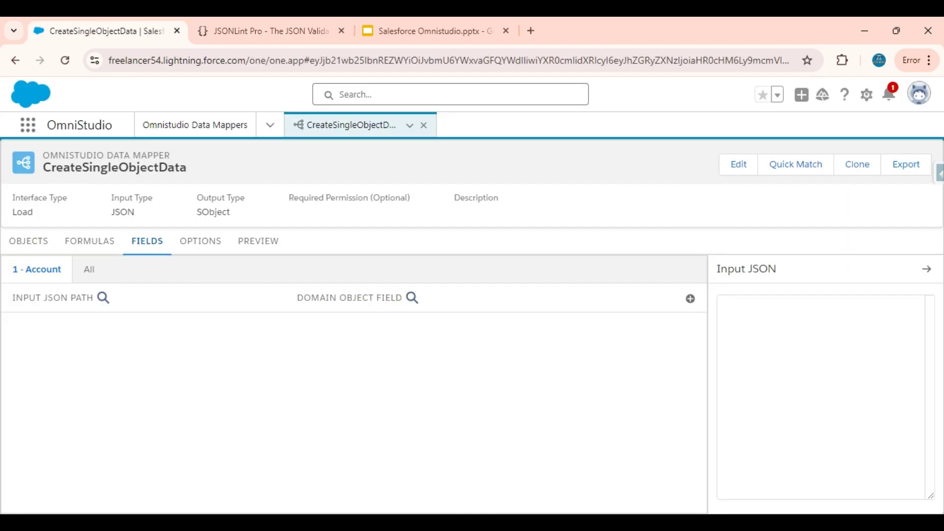
pyautogui.click(786, 335)
pyautogui.hotkey('ctrl', 'v')
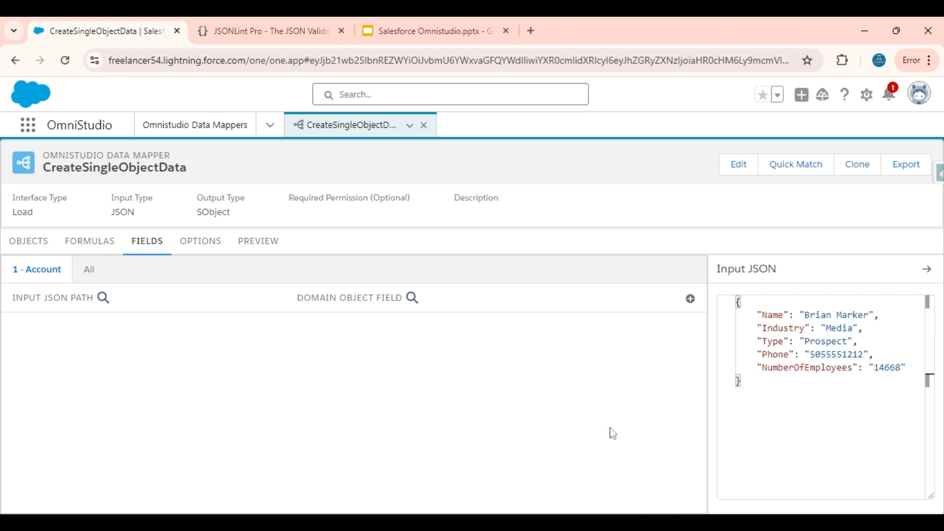
# Add an Account field mapping from the Industry input JSON path to the Industry domain object field
pyautogui.click(691, 299)
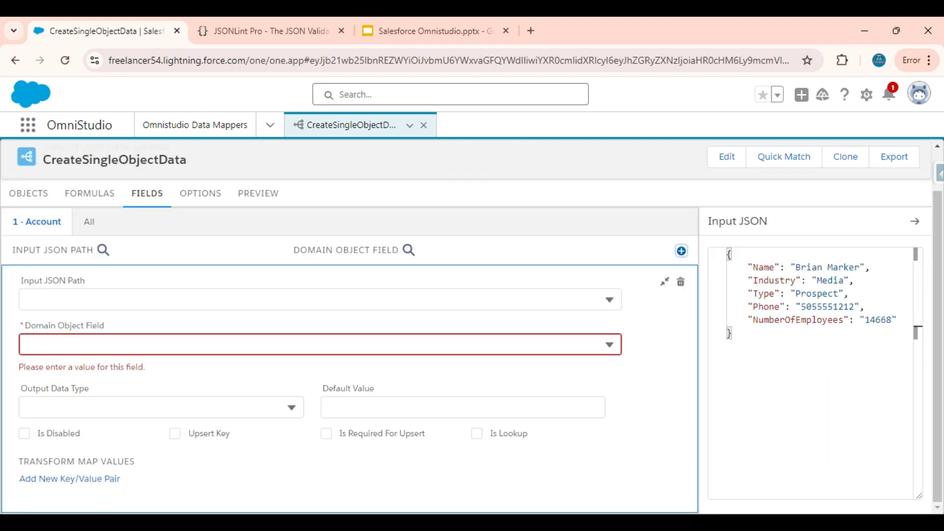
pyautogui.click(320, 299)
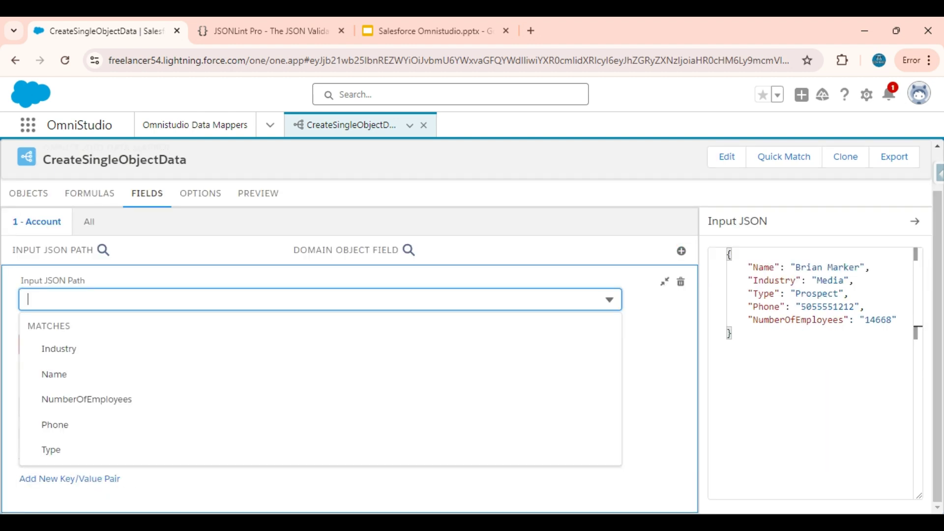
pyautogui.click(66, 353)
pyautogui.click(84, 348)
pyautogui.scroll(2, 84, 350)
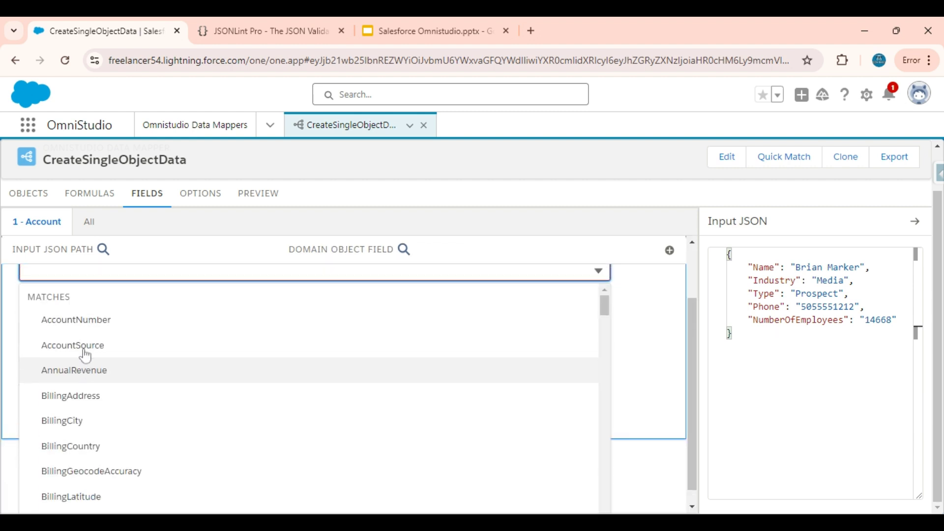
pyautogui.click(118, 301)
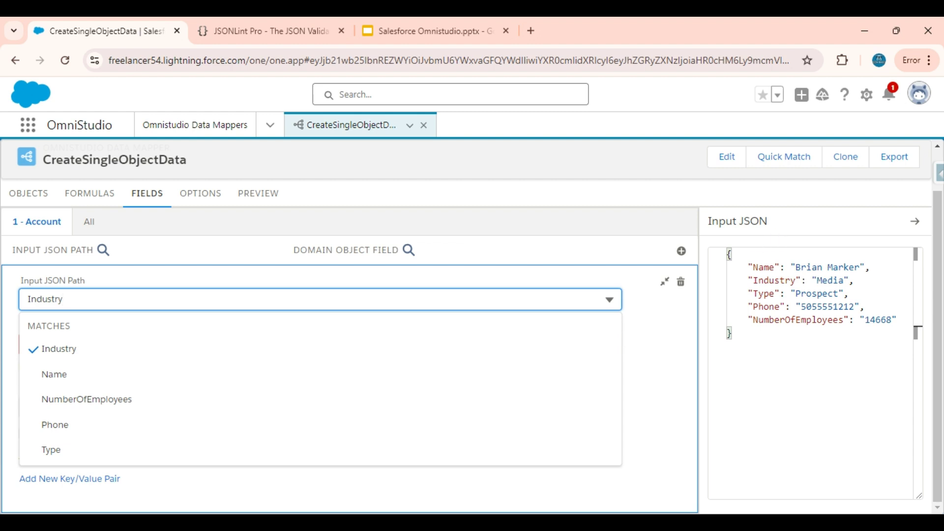
pyautogui.click(677, 326)
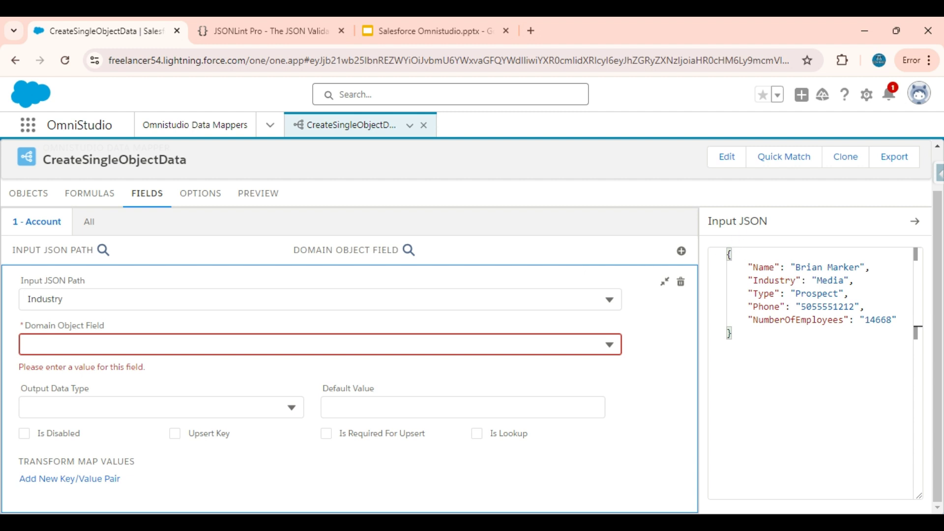
pyautogui.click(76, 345)
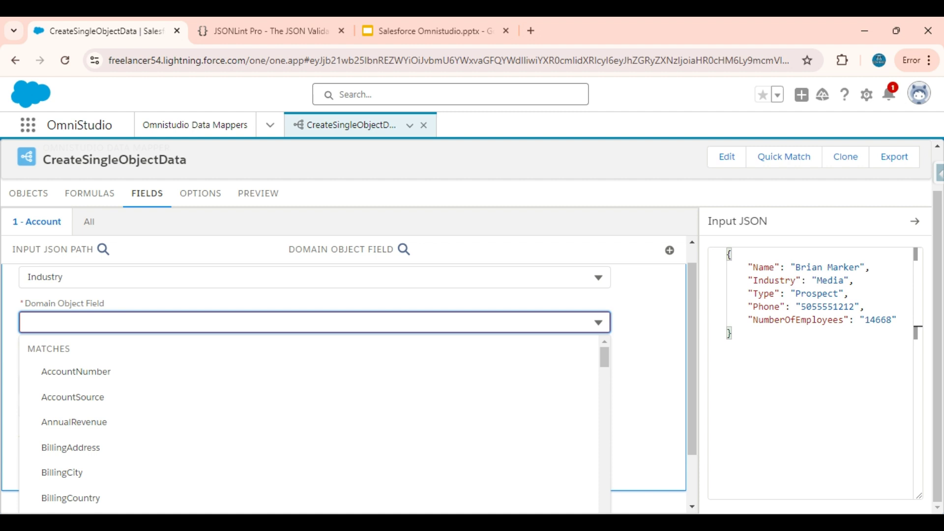
pyautogui.write('In')
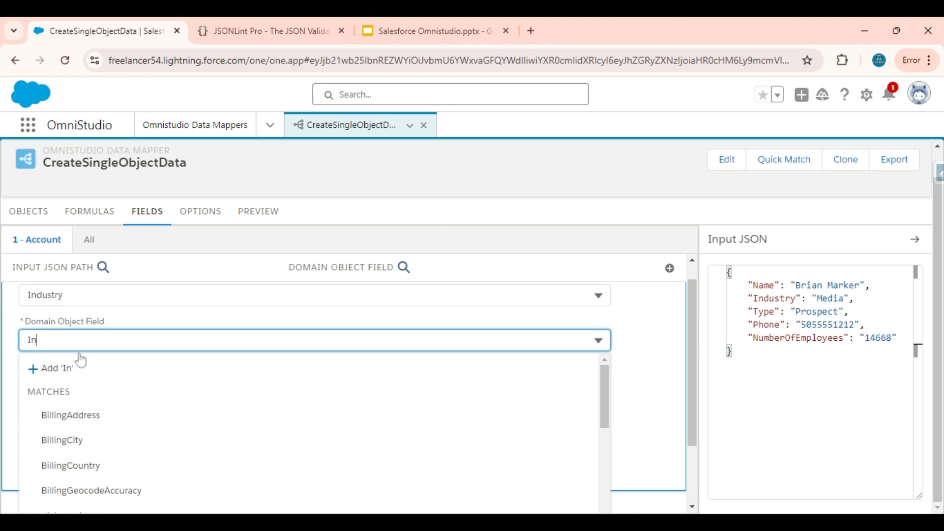
pyautogui.write('dus')
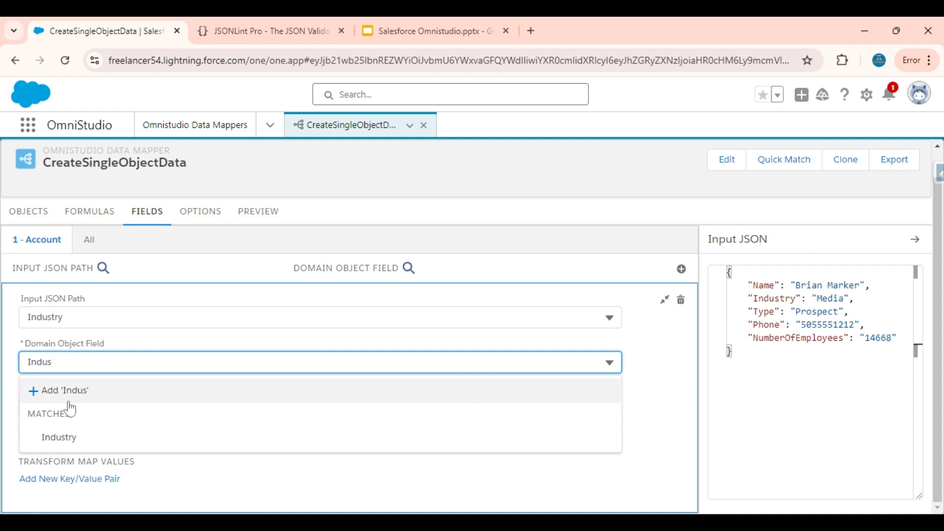
pyautogui.click(59, 437)
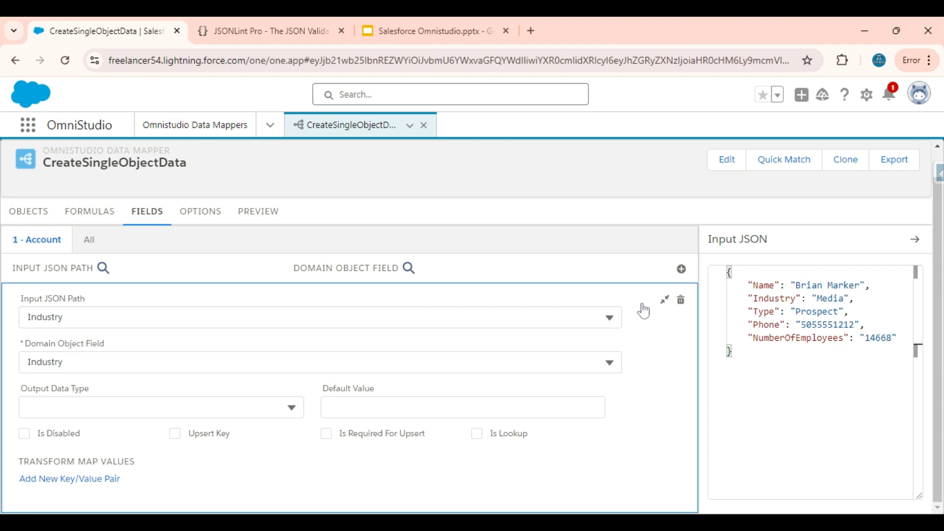
pyautogui.click(665, 300)
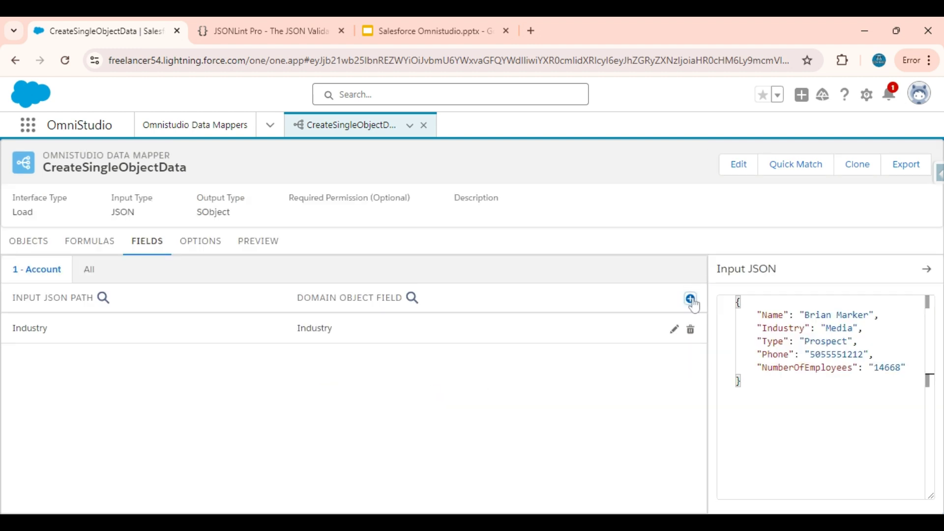
# Add an Account field mapping from the Name input JSON path to the Name domain object field
pyautogui.click(691, 299)
pyautogui.scroll(-2, 315, 301)
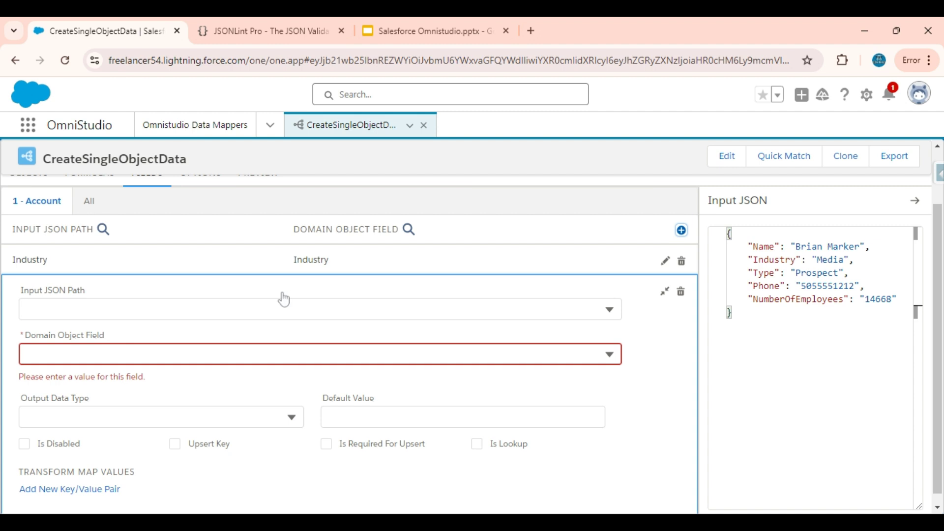
pyautogui.click(247, 304)
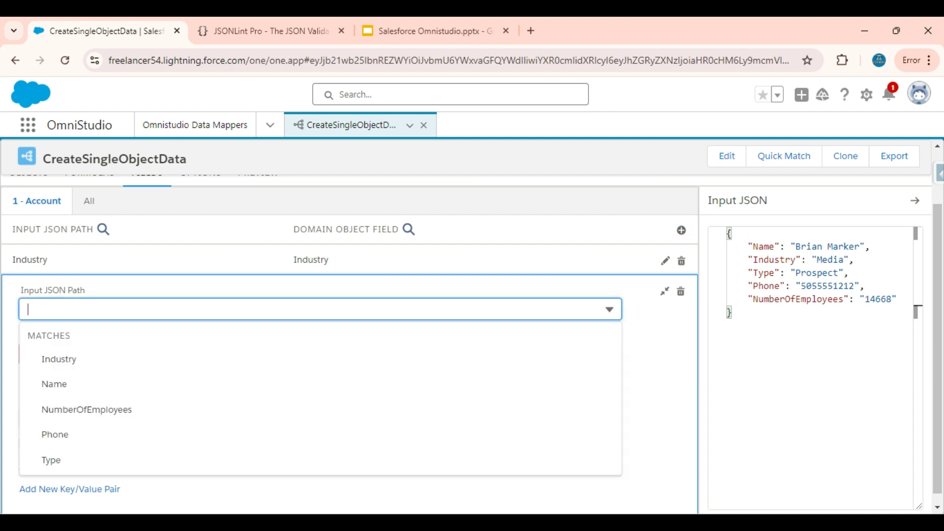
pyautogui.click(69, 385)
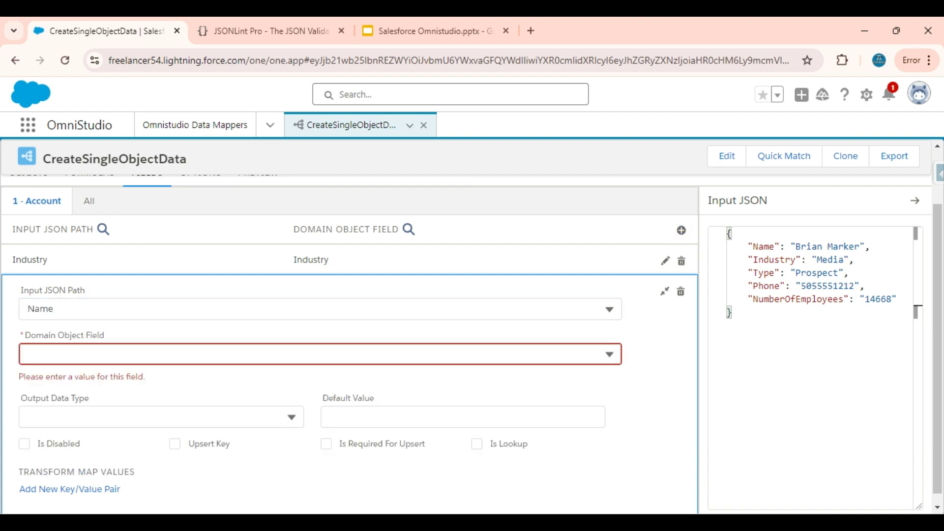
pyautogui.click(73, 352)
pyautogui.write('Name')
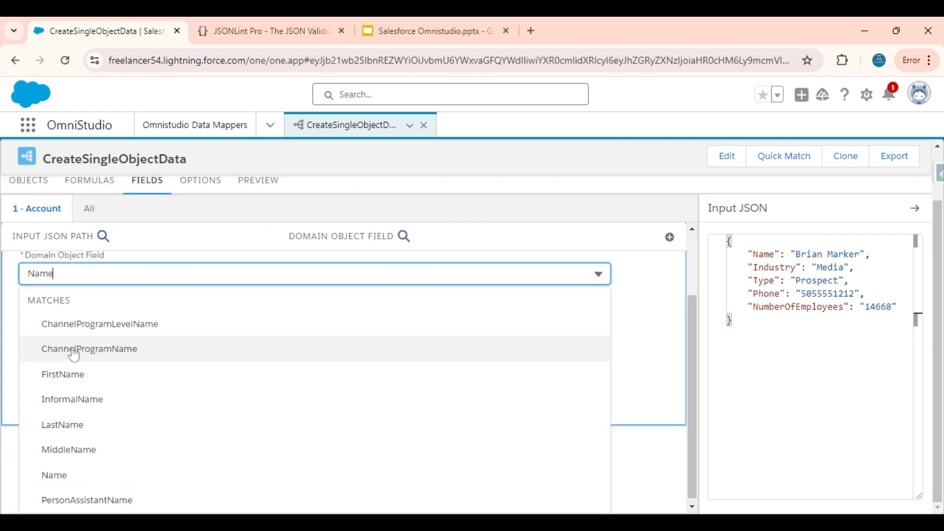
pyautogui.click(63, 474)
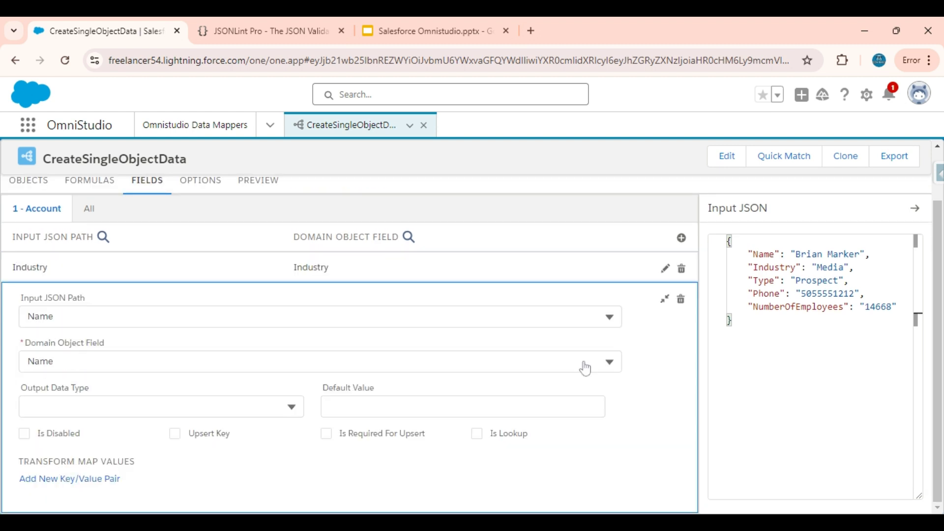
# Add an Account field mapping from the Type input JSON path to the Type domain object field
pyautogui.click(682, 238)
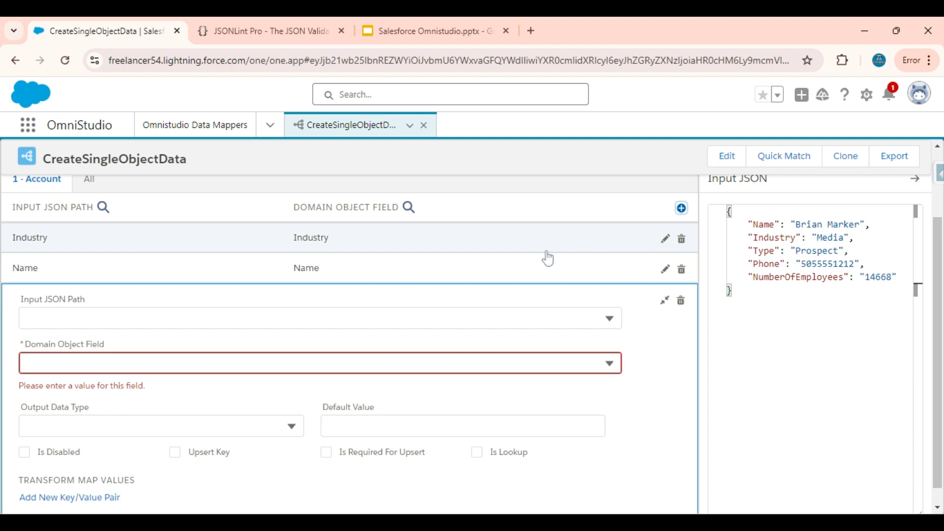
pyautogui.click(344, 318)
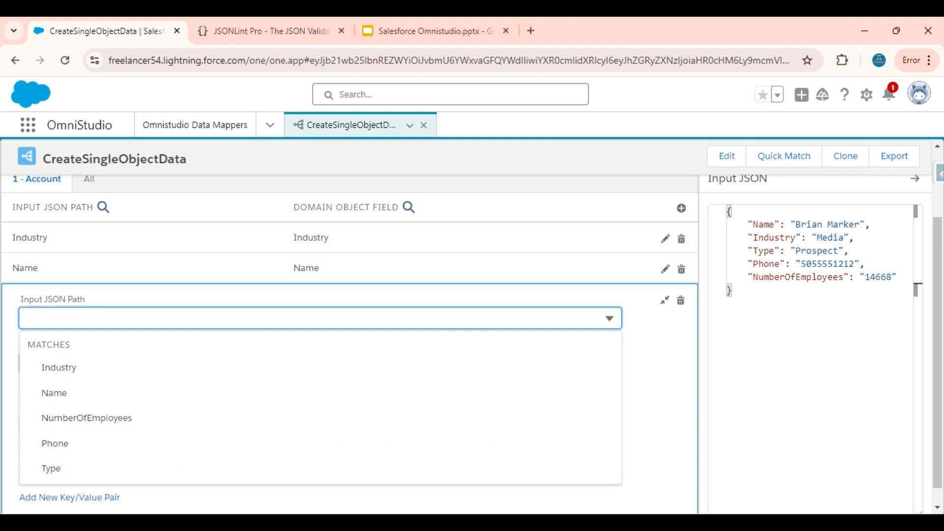
pyautogui.write('Type')
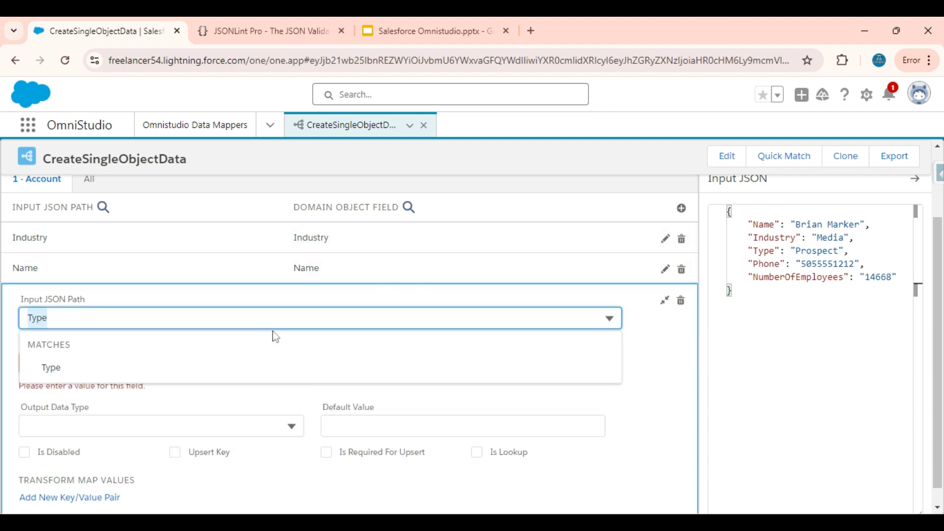
pyautogui.click(127, 367)
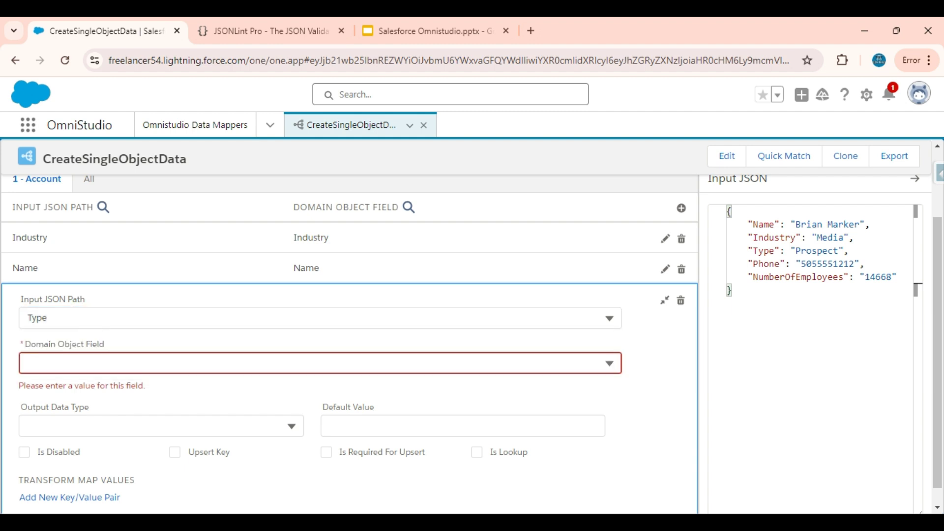
pyautogui.click(77, 364)
pyautogui.write('Type')
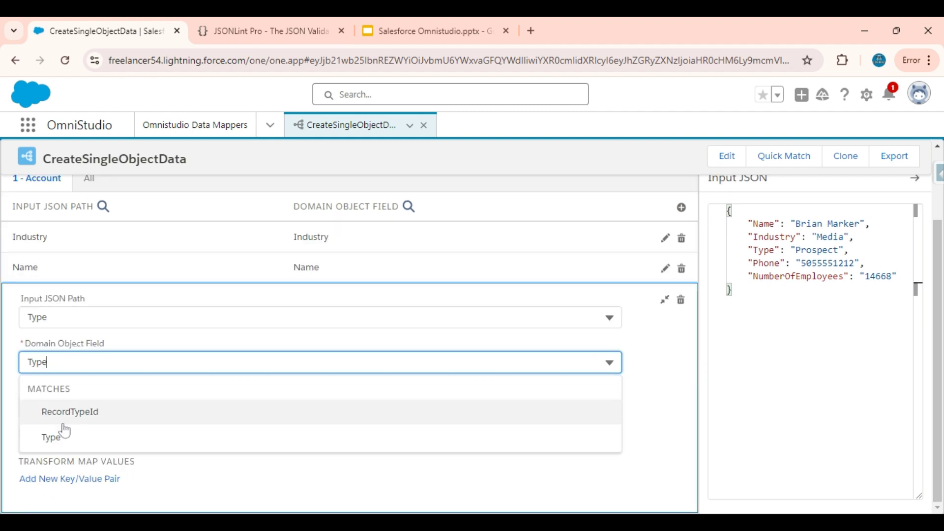
pyautogui.click(55, 443)
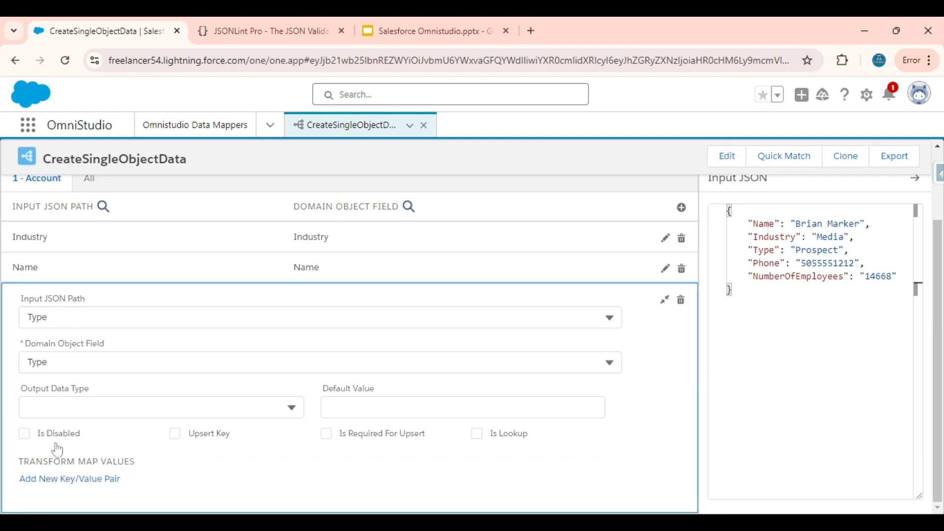
# Add an Account field mapping from the Phone input JSON path to the Phone domain object field
pyautogui.click(682, 213)
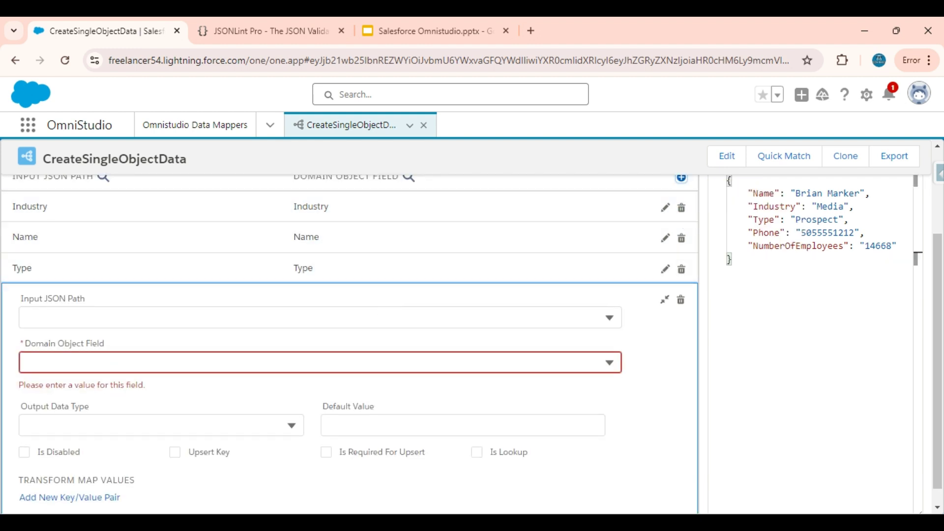
pyautogui.click(389, 318)
pyautogui.write('Phone')
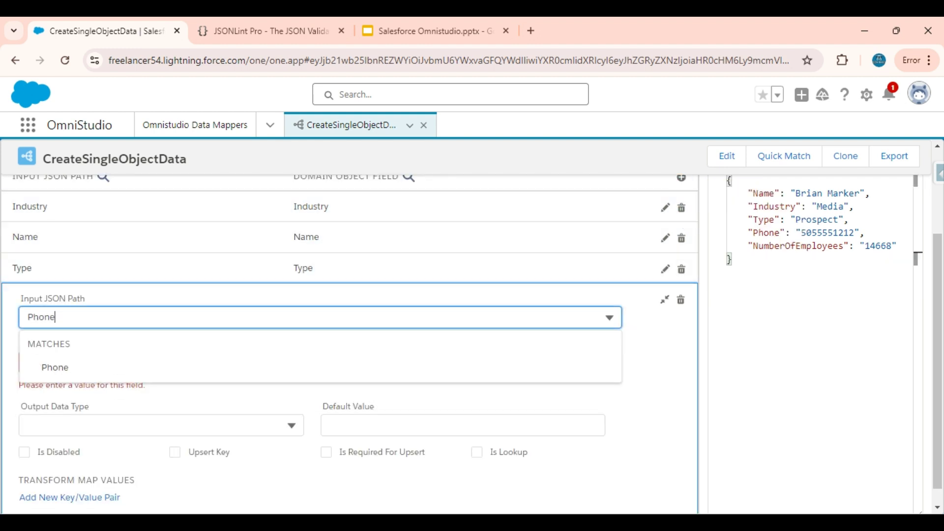
pyautogui.hotkey('ctrl', 'a')
pyautogui.hotkey('ctrl', 'c')
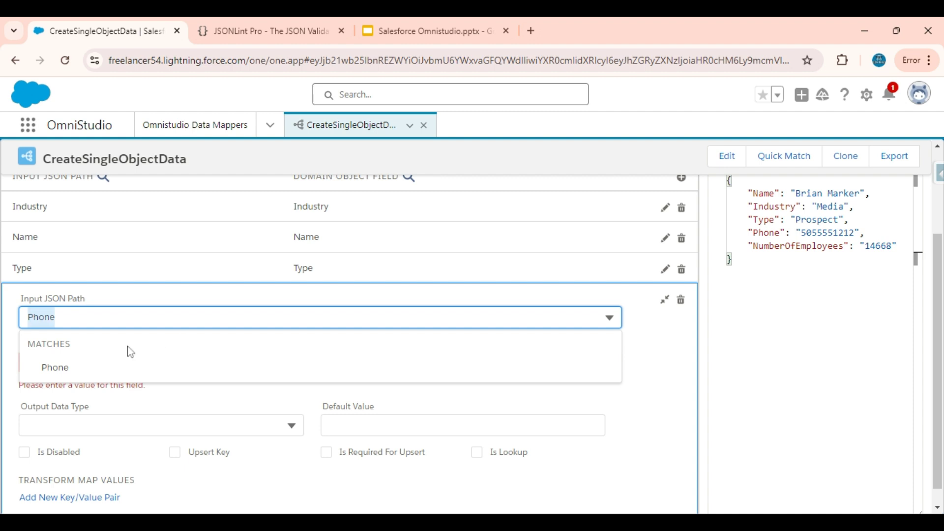
pyautogui.click(84, 371)
pyautogui.click(99, 331)
pyautogui.hotkey('ctrl', 'v')
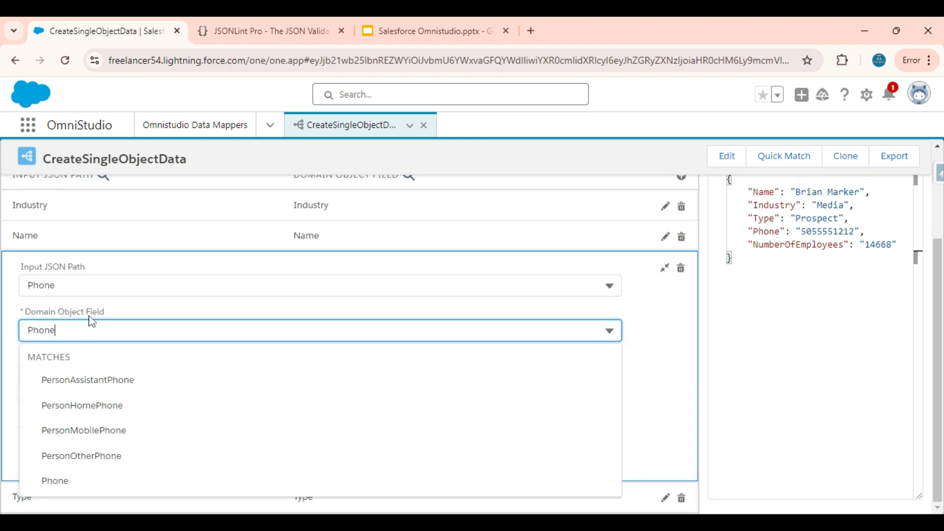
pyautogui.click(61, 485)
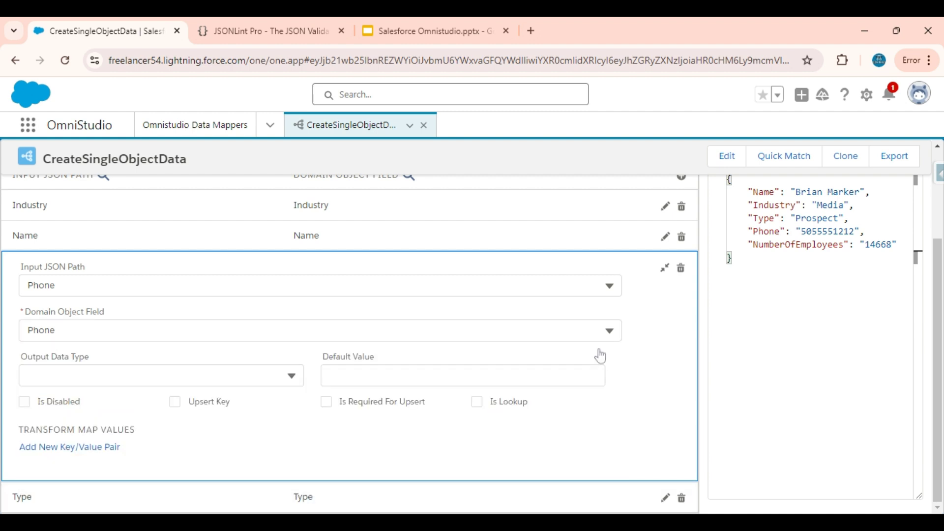
# Add an Account field mapping from the NumberOfEmployees input JSON path to the NumberOfEmployees domain object field and collapse it
pyautogui.scroll(3, 669, 318)
pyautogui.click(682, 298)
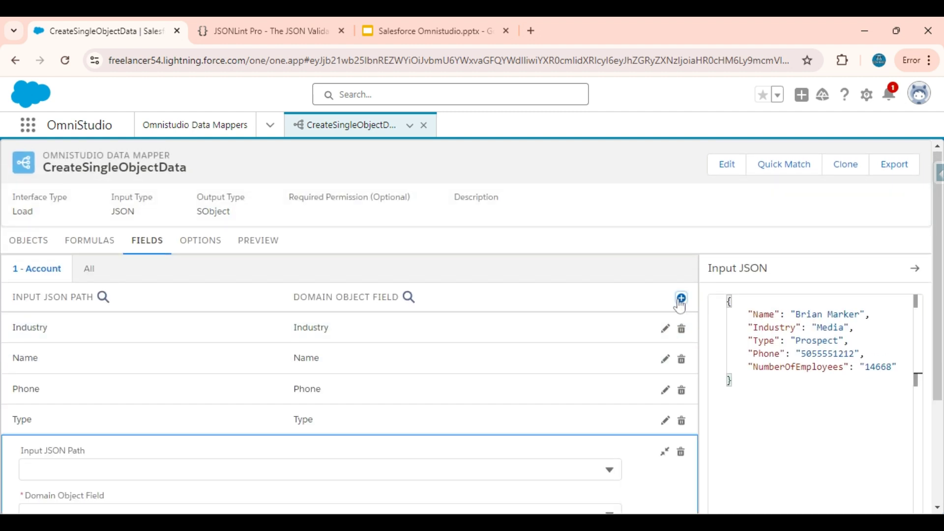
pyautogui.click(315, 318)
pyautogui.write('Num')
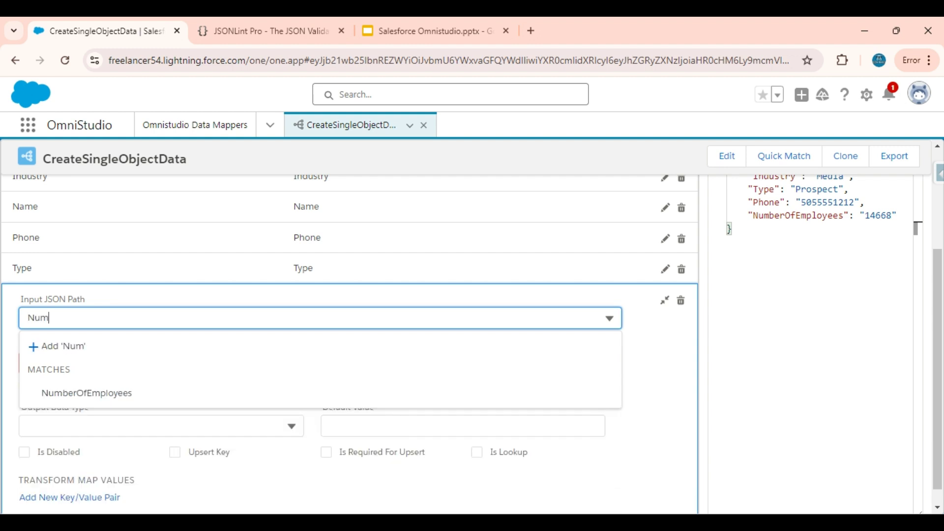
pyautogui.click(122, 392)
pyautogui.doubleClick(147, 256)
pyautogui.hotkey('ctrl', 'c')
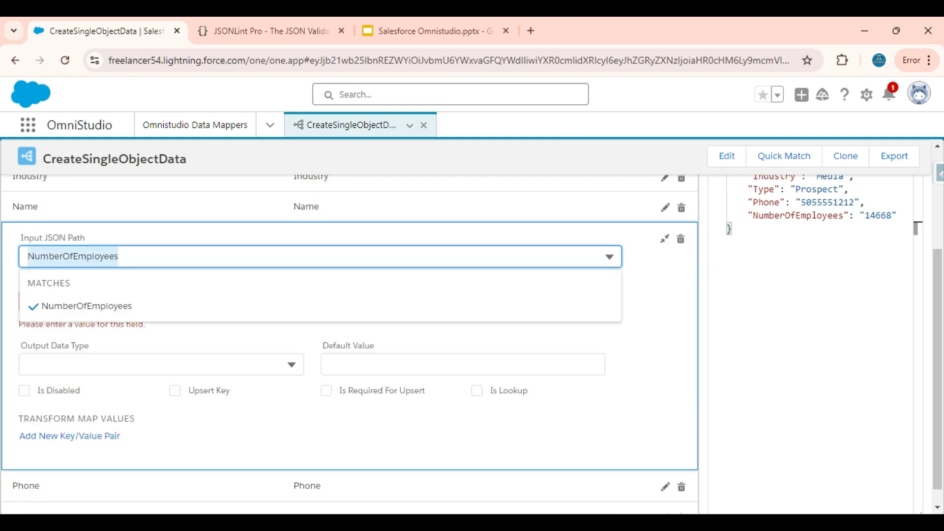
pyautogui.click(5, 315)
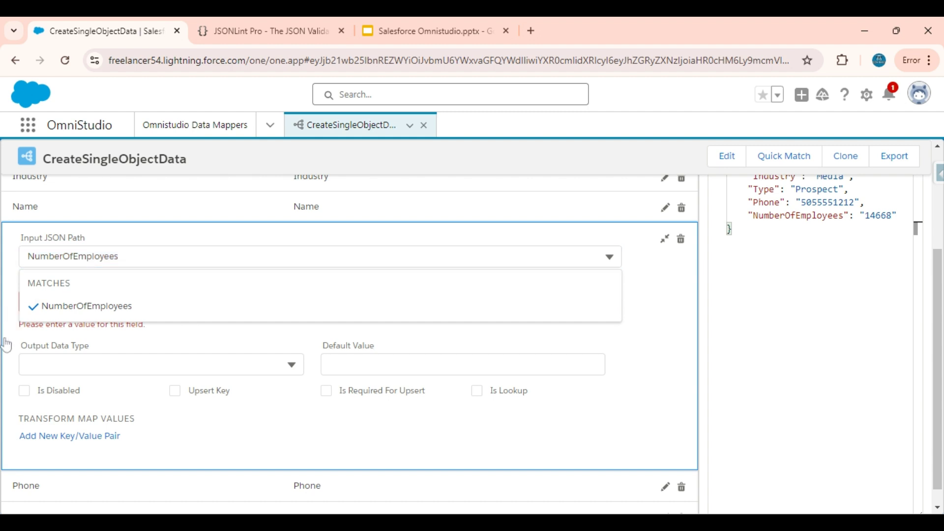
pyautogui.click(52, 301)
pyautogui.hotkey('ctrl', 'v')
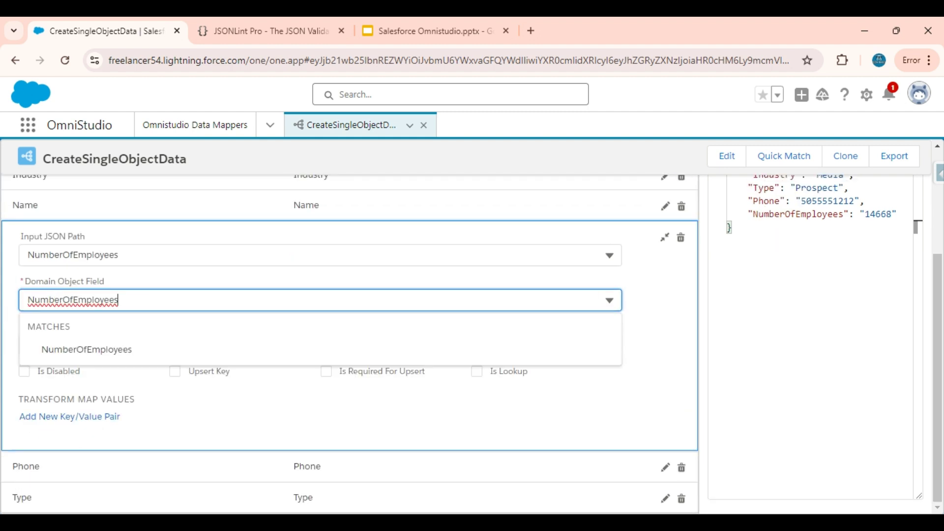
pyautogui.click(79, 353)
pyautogui.scroll(3, 247, 287)
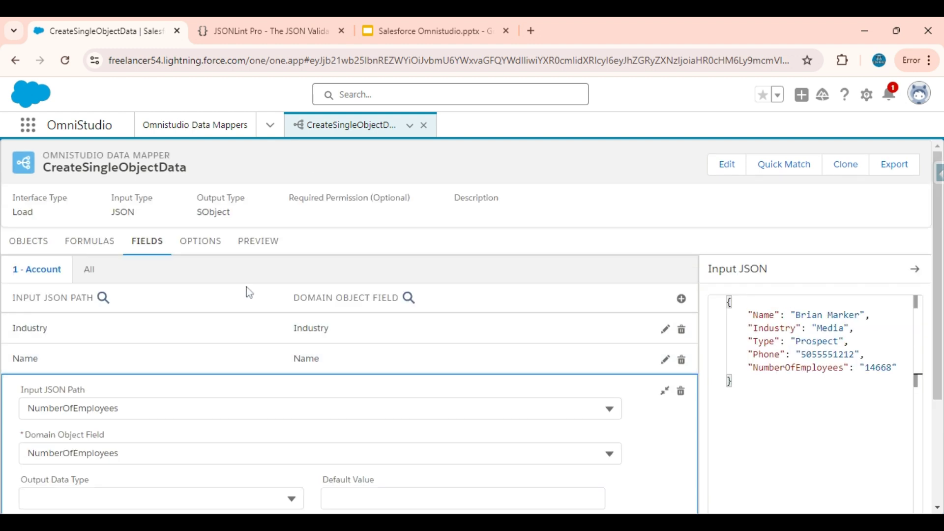
pyautogui.scroll(-3, 268, 389)
pyautogui.scroll(3, 267, 390)
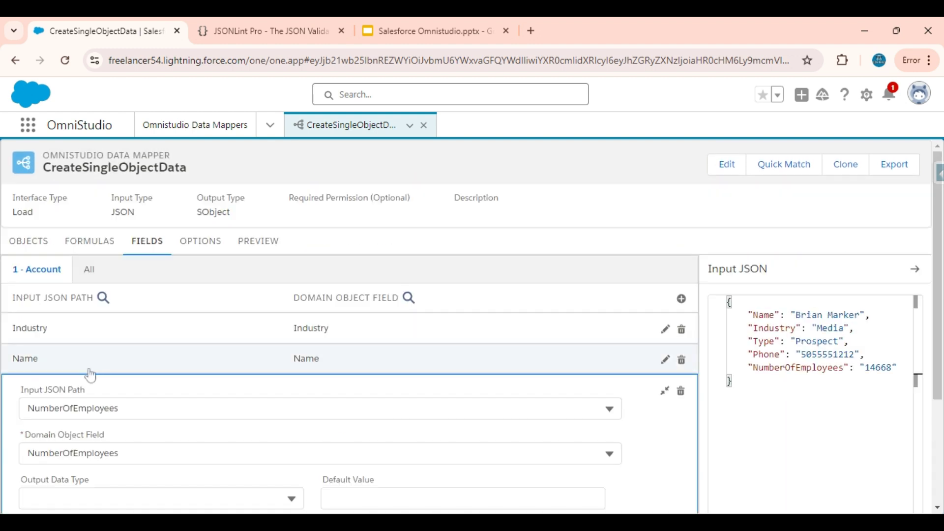
pyautogui.click(665, 391)
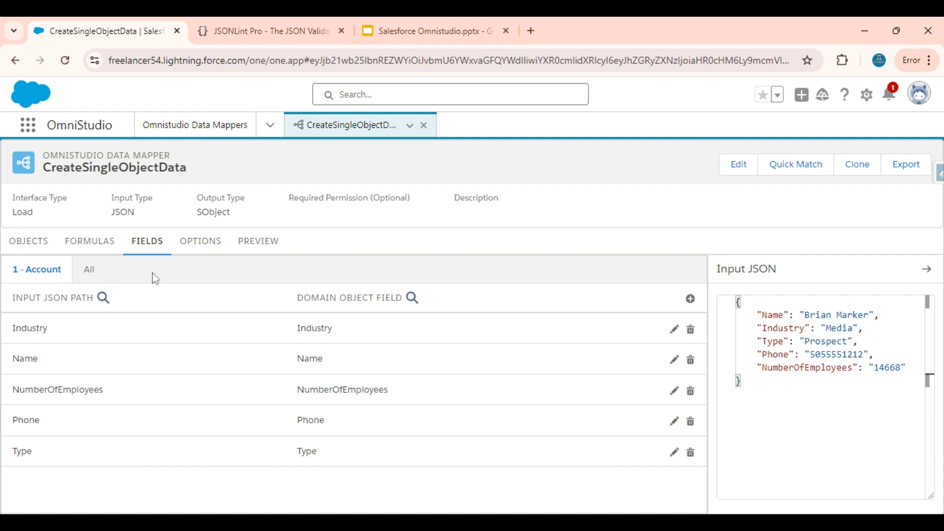
# Check the field mappings across all objects, return to the Account mappings, and open the data mapper's preview input
pyautogui.click(88, 271)
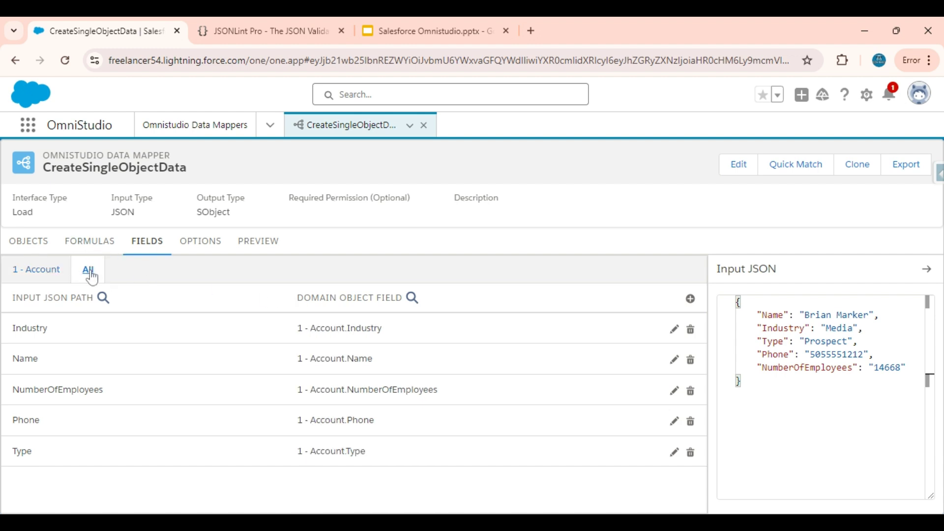
pyautogui.click(36, 275)
pyautogui.click(264, 252)
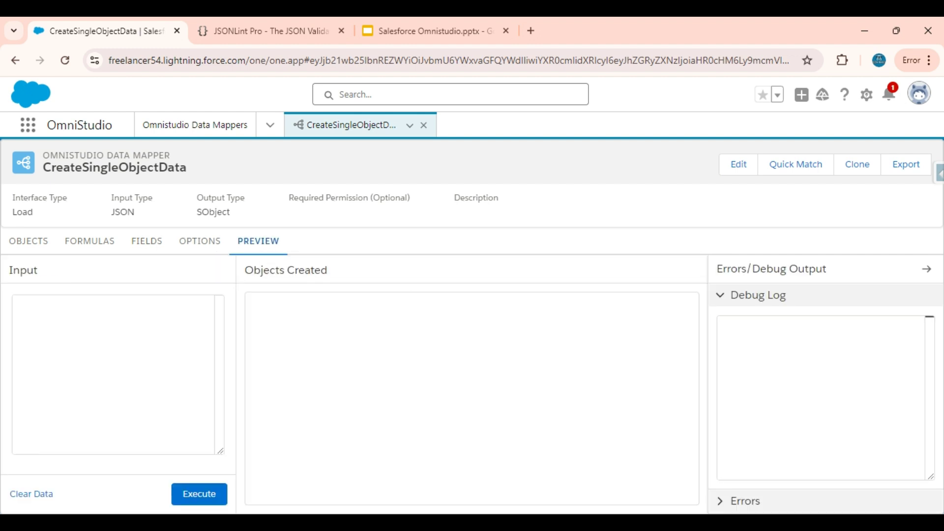
pyautogui.click(113, 345)
pyautogui.hotkey('ctrl', 'v')
pyautogui.hotkey('ctrl', 'a')
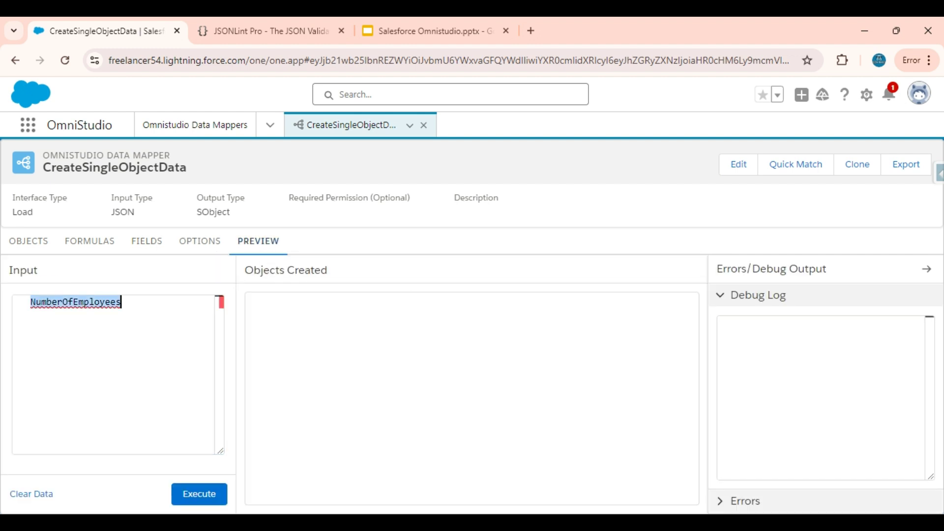
pyautogui.press('BackSpace')
# Copy the single-object sample JSON from JSONLint Pro into the preview input and execute the data mapper
pyautogui.click(303, 25)
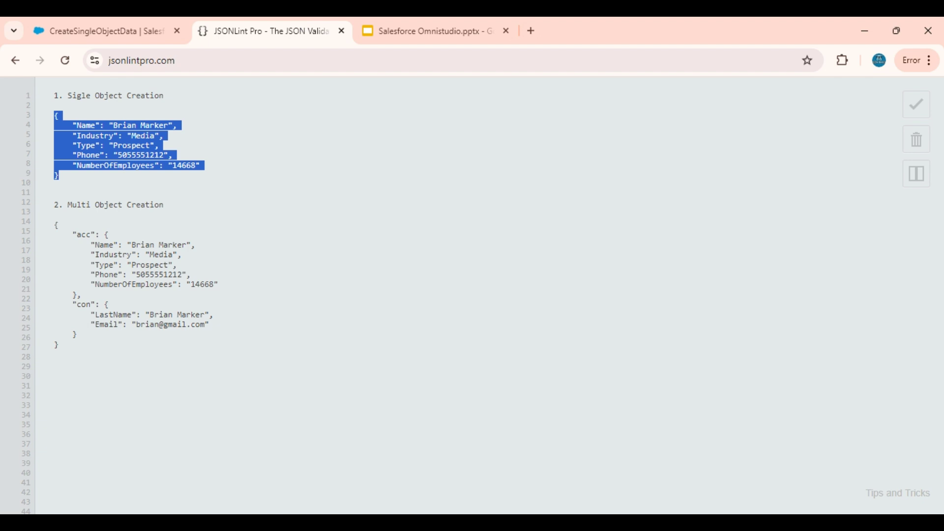
pyautogui.click(58, 176)
pyautogui.moveTo(59, 175); pyautogui.dragTo(54, 116)
pyautogui.hotkey('ctrl', 'c')
pyautogui.click(61, 24)
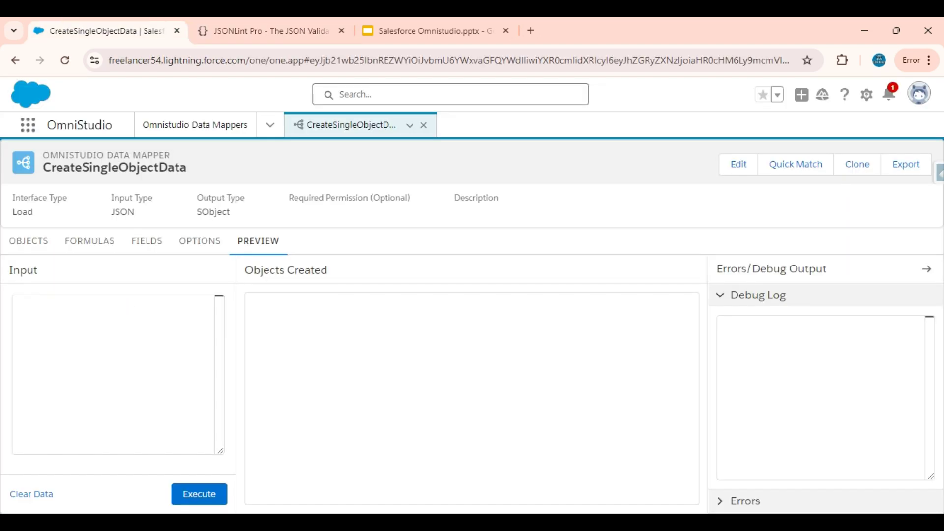
pyautogui.hotkey('ctrl', 'v')
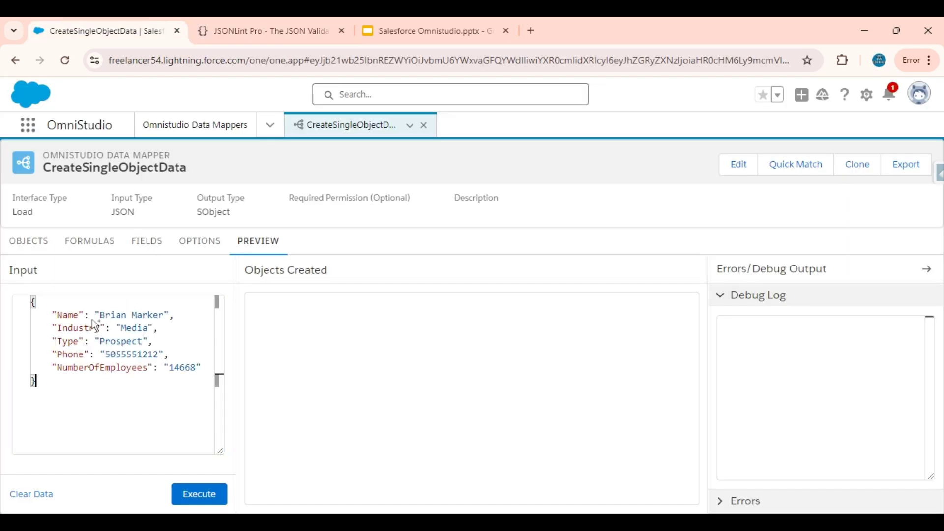
pyautogui.click(202, 497)
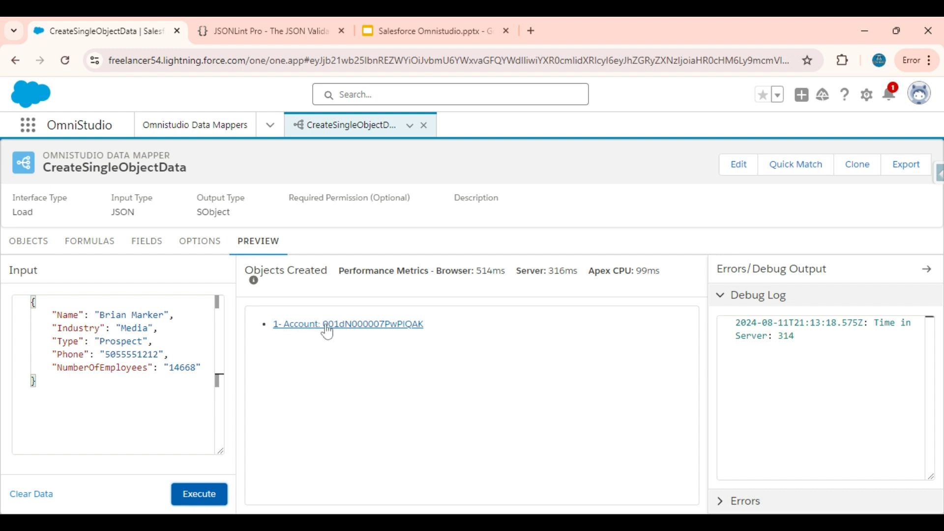
# Open the created Account record, examine its details against the input JSON, and return to the data mapper preview
pyautogui.click(328, 325)
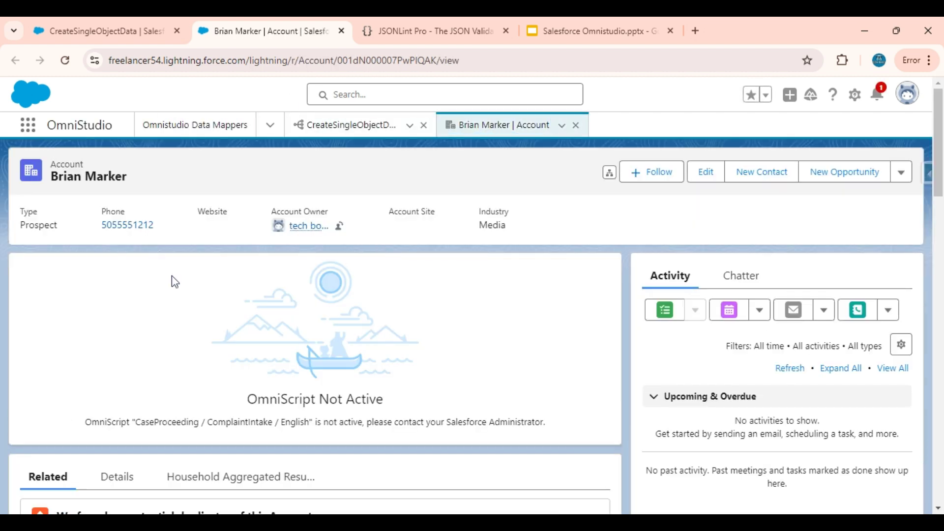
pyautogui.scroll(-1, 175, 282)
pyautogui.scroll(-3, 172, 281)
pyautogui.click(116, 326)
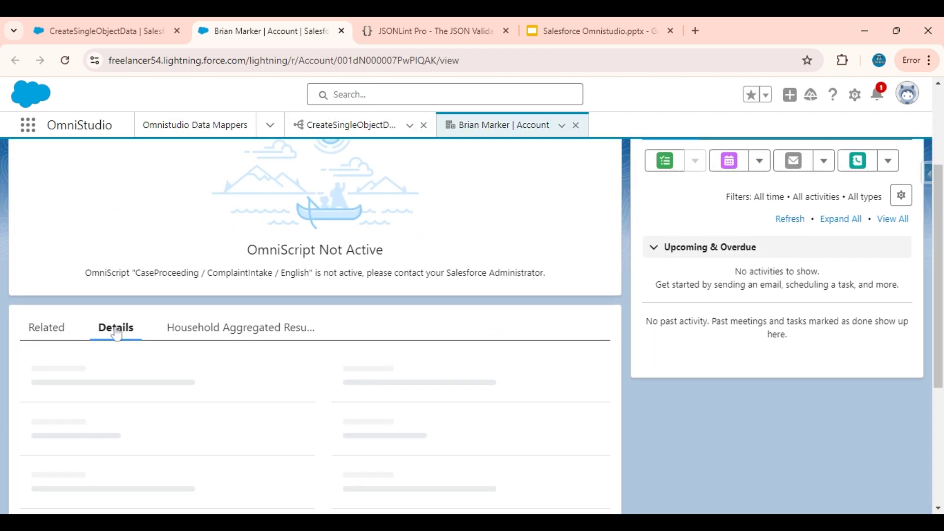
pyautogui.scroll(-1, 116, 334)
pyautogui.scroll(-2, 116, 334)
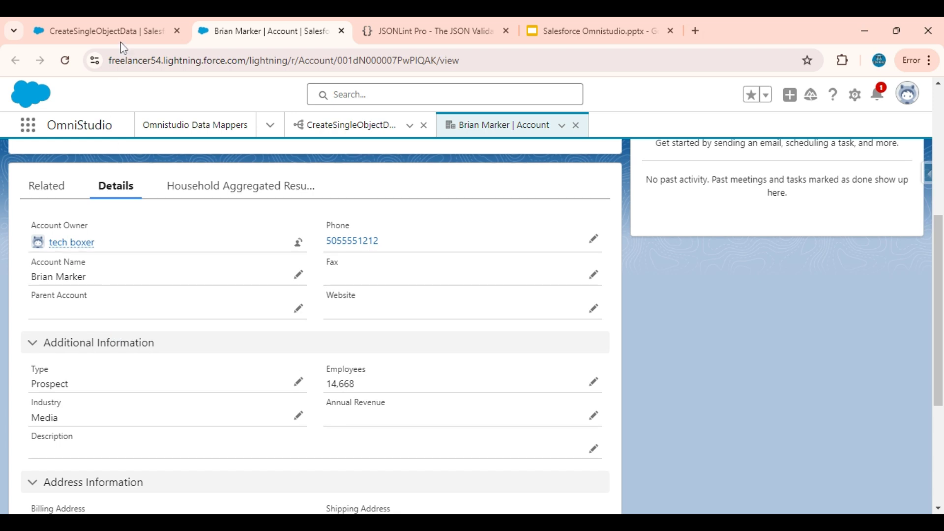
pyautogui.click(121, 19)
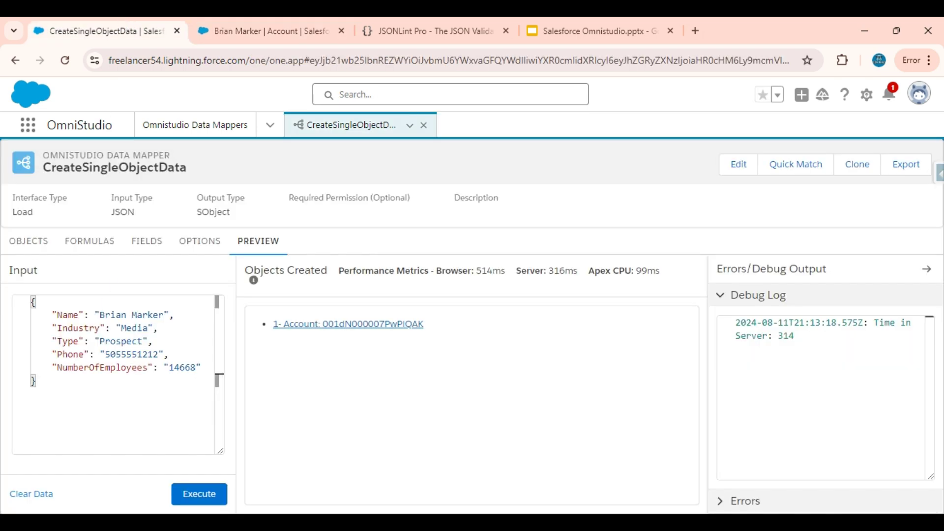
# Compare the created Account record's details with the input JSON in the data mapper preview
pyautogui.click(217, 19)
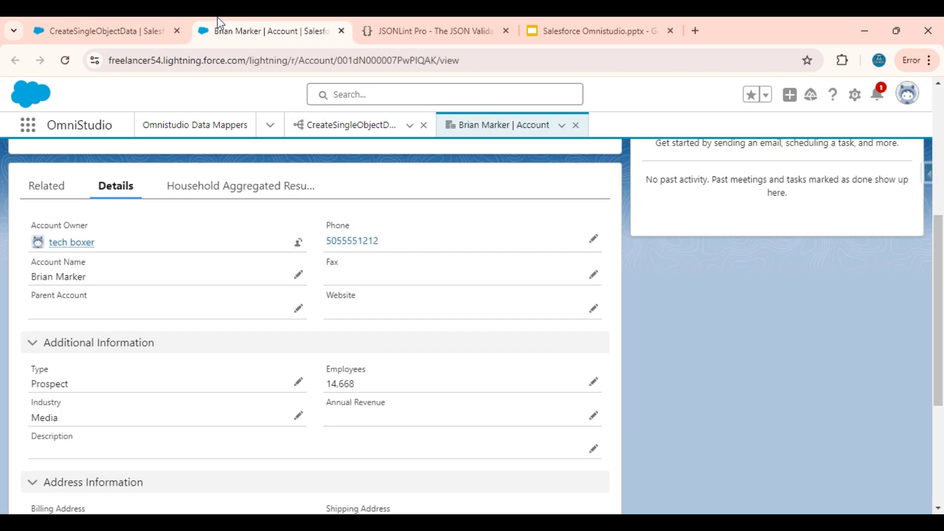
pyautogui.click(140, 28)
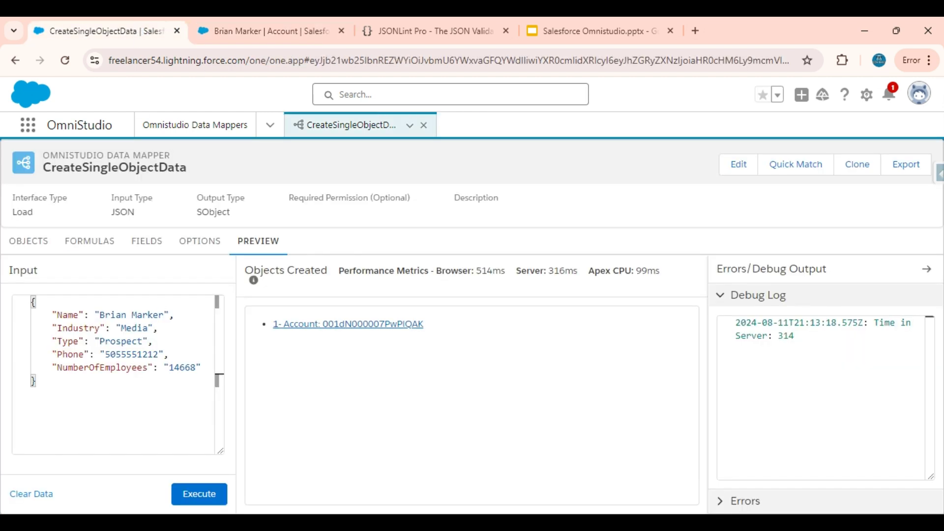
pyautogui.click(237, 18)
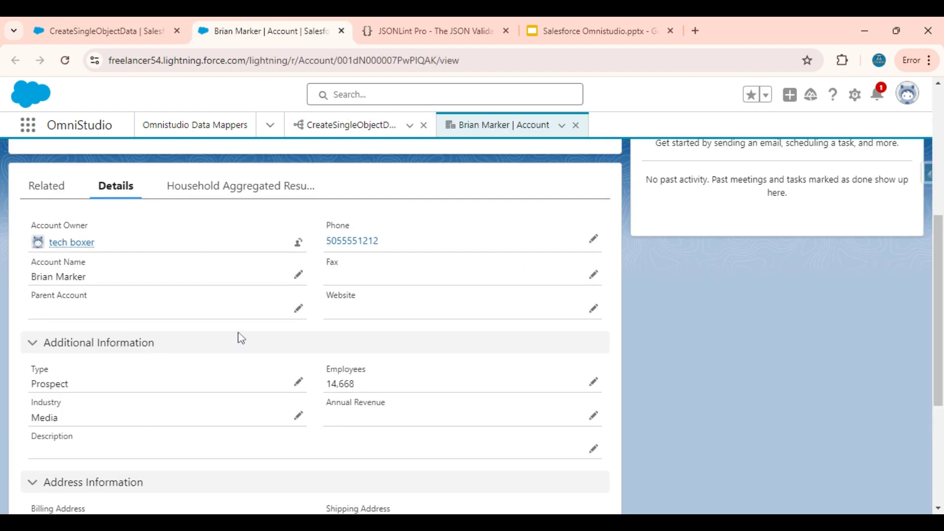
pyautogui.scroll(-1, 241, 339)
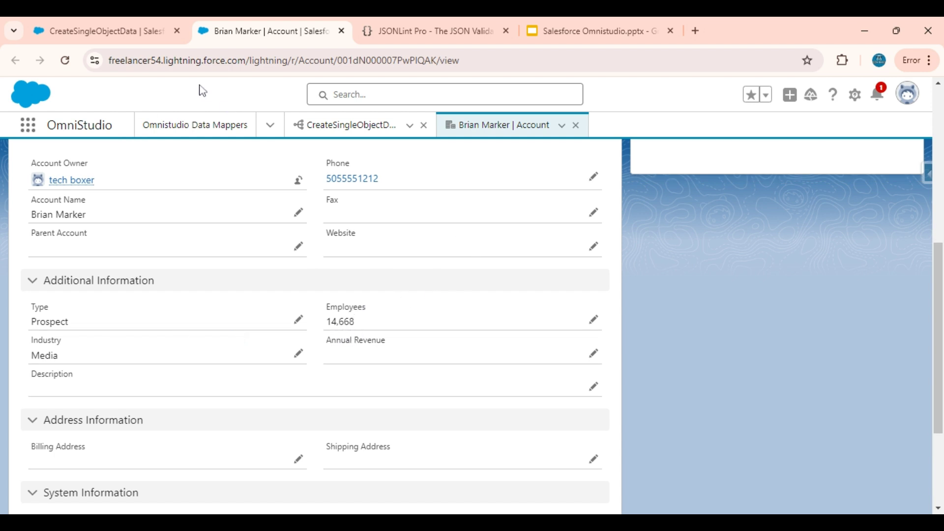
pyautogui.click(83, 23)
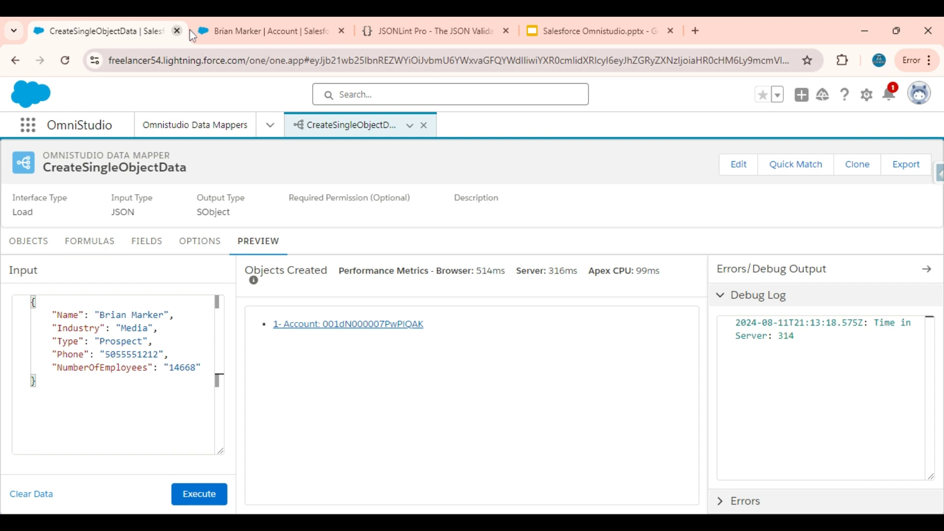
pyautogui.click(208, 22)
pyautogui.scroll(-2, 129, 346)
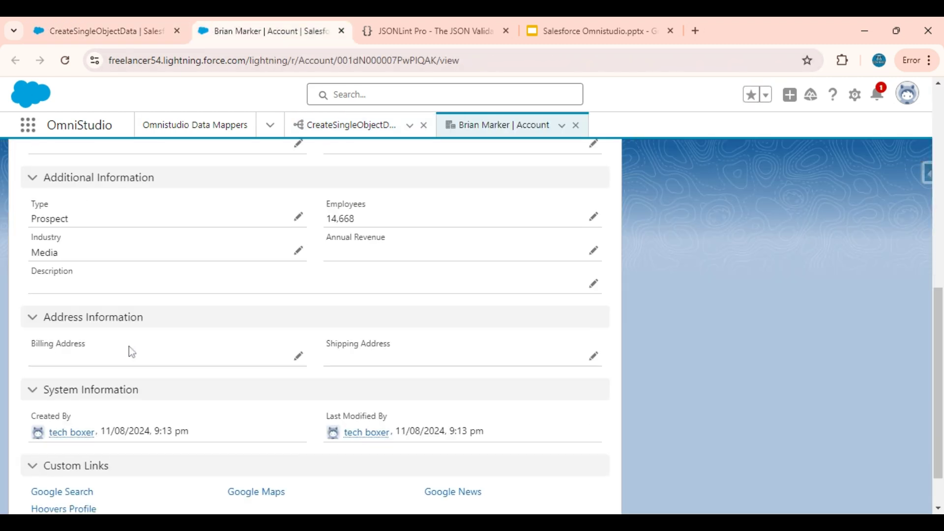
pyautogui.scroll(5, 129, 346)
pyautogui.click(63, 18)
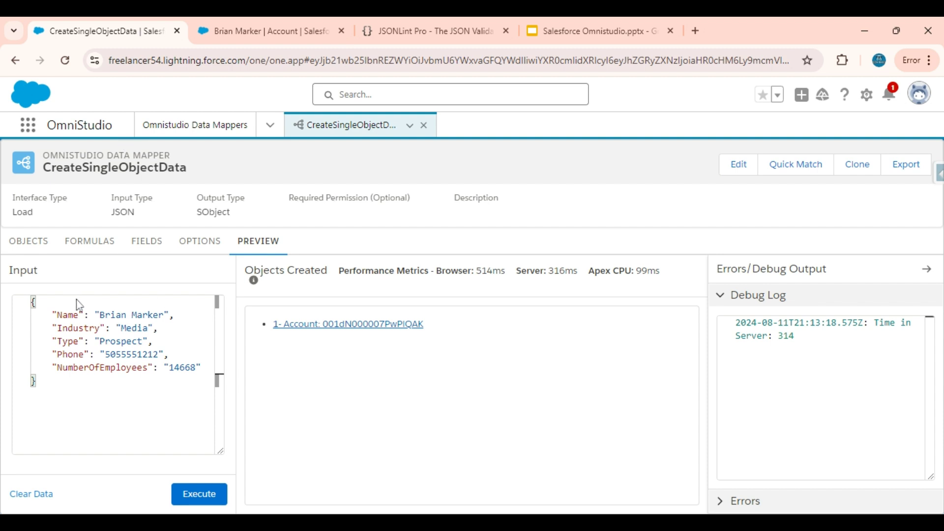
# Review the single-object JSON in the preview and JSONLint Pro, and examine the data mapper's object and Account field mappings
pyautogui.hotkey('ctrl', 'a')
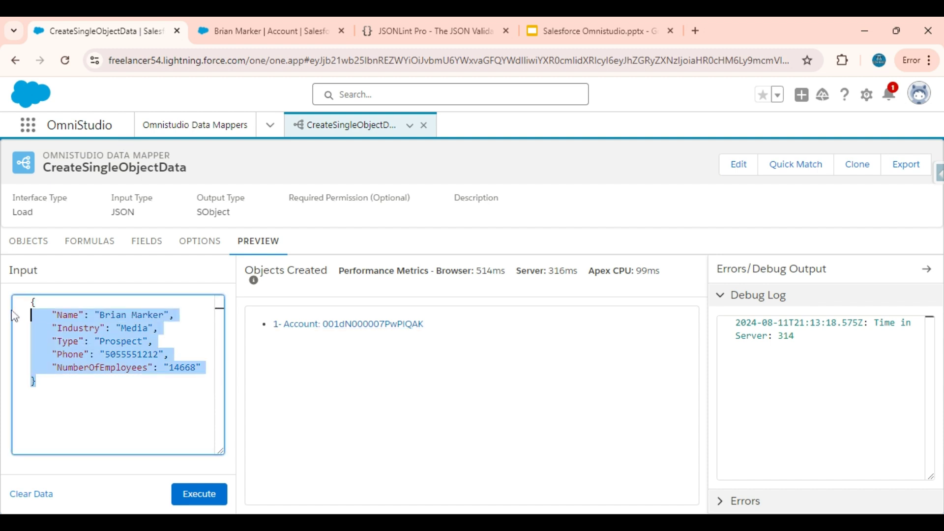
pyautogui.click(291, 20)
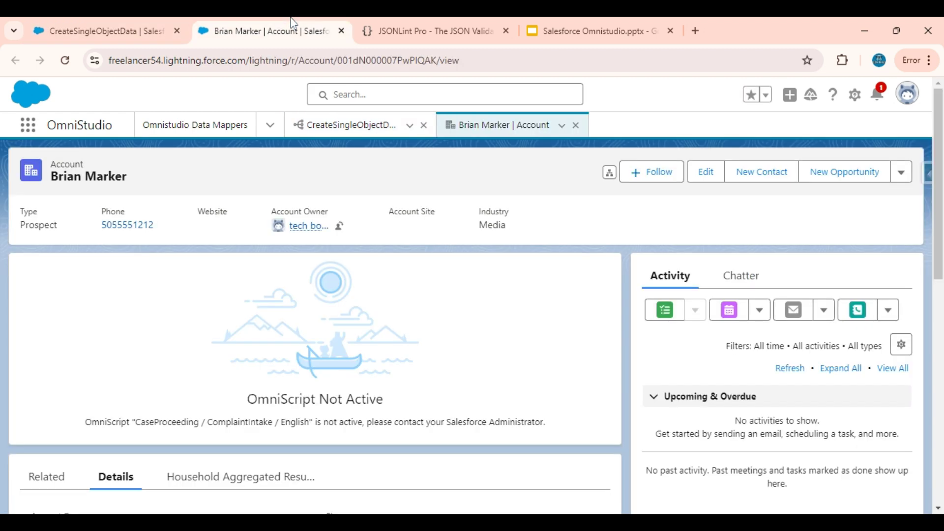
pyautogui.click(59, 19)
pyautogui.click(403, 27)
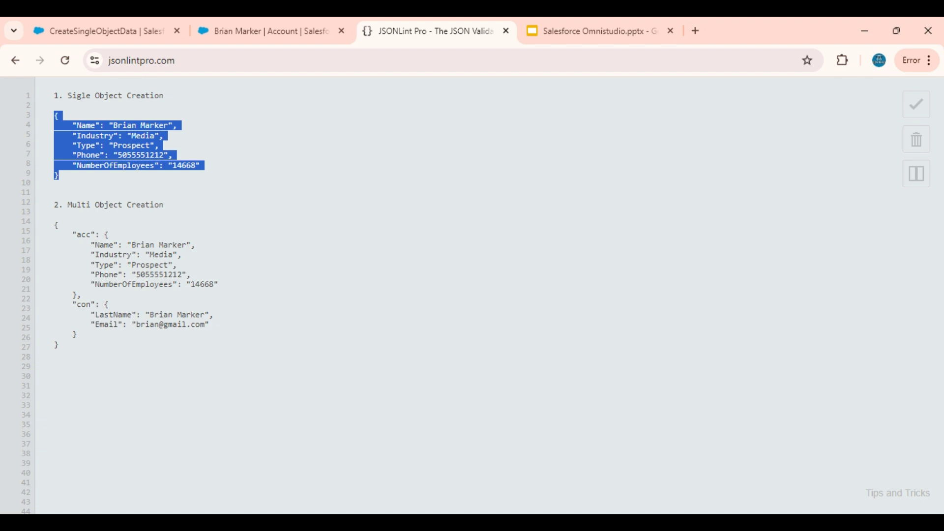
pyautogui.click(140, 27)
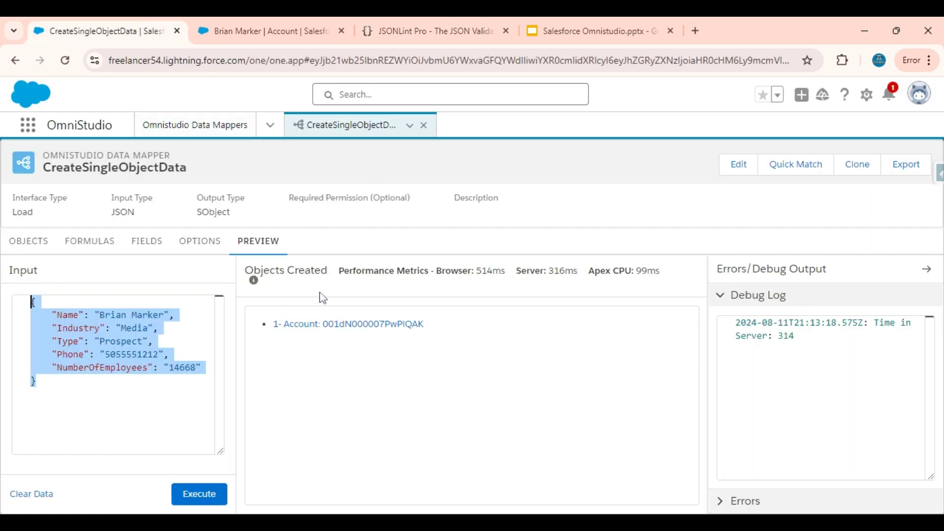
pyautogui.click(28, 243)
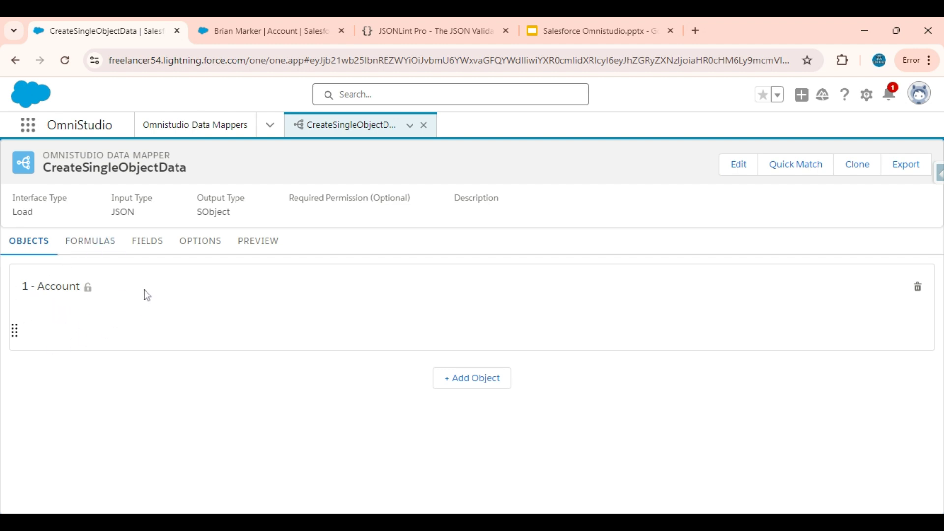
pyautogui.click(145, 252)
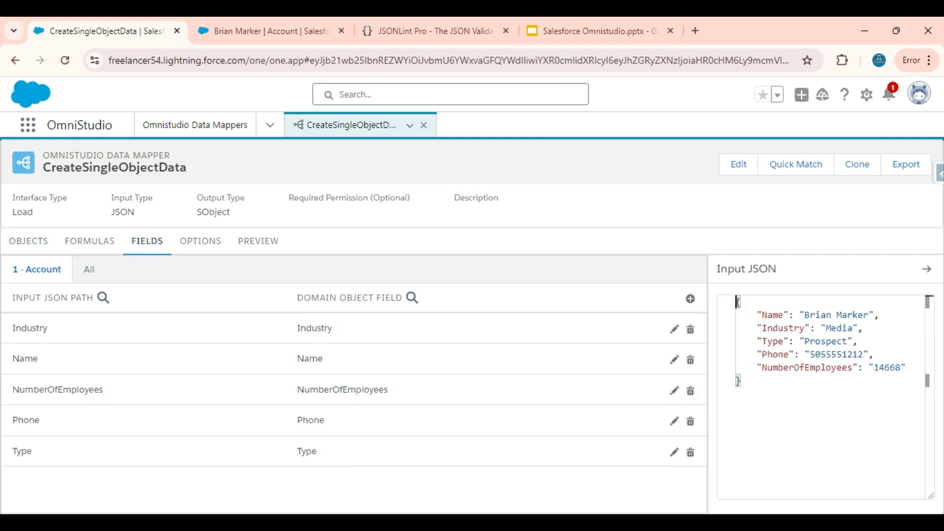
pyautogui.hotkey('ctrl', 'a')
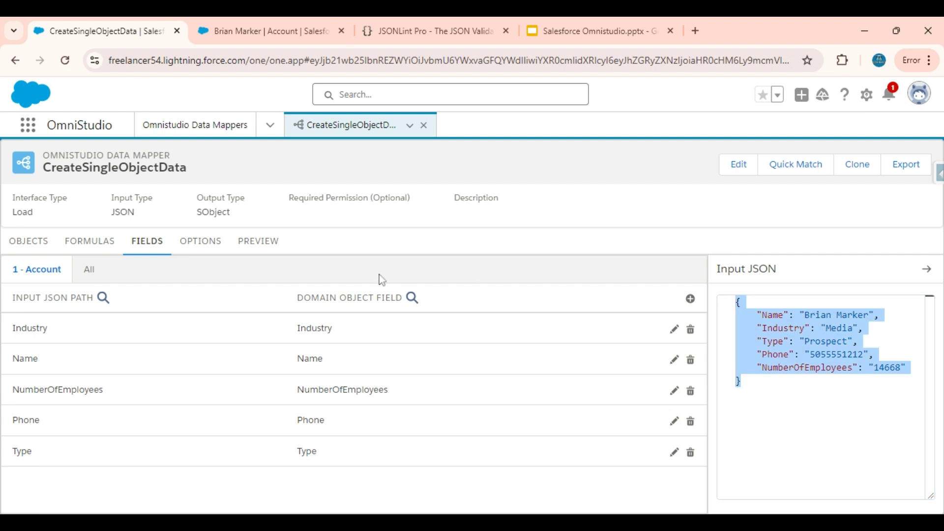
# Create a new Omnistudio data mapper named MultiObjectCreation with the Load interface type
pyautogui.click(207, 126)
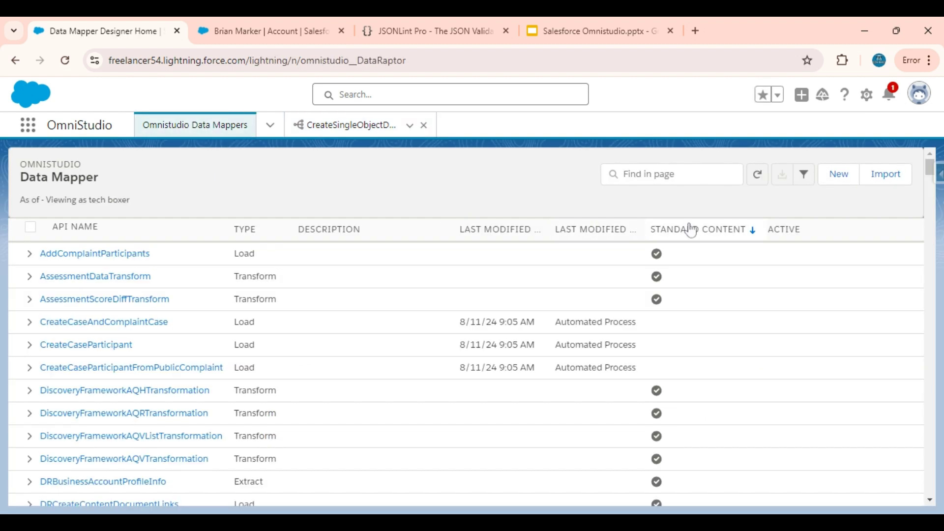
pyautogui.click(838, 174)
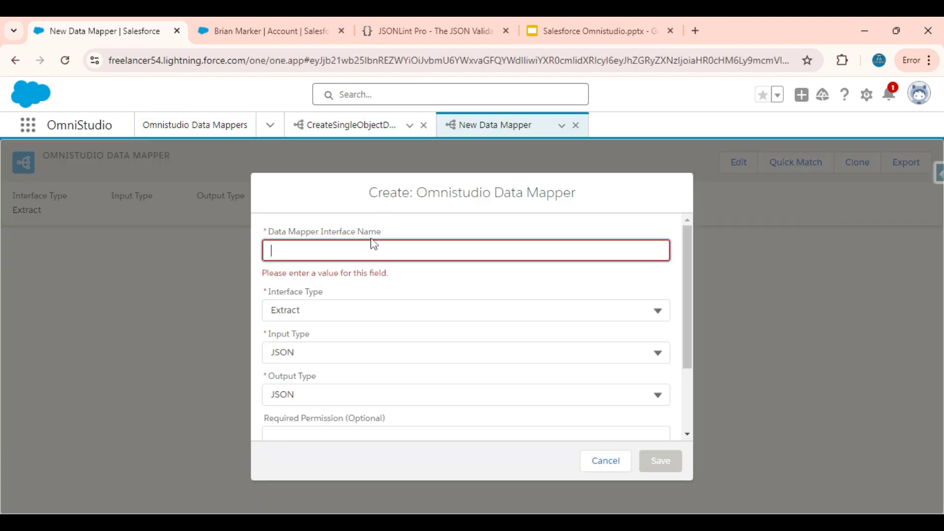
pyautogui.write('MultiObject')
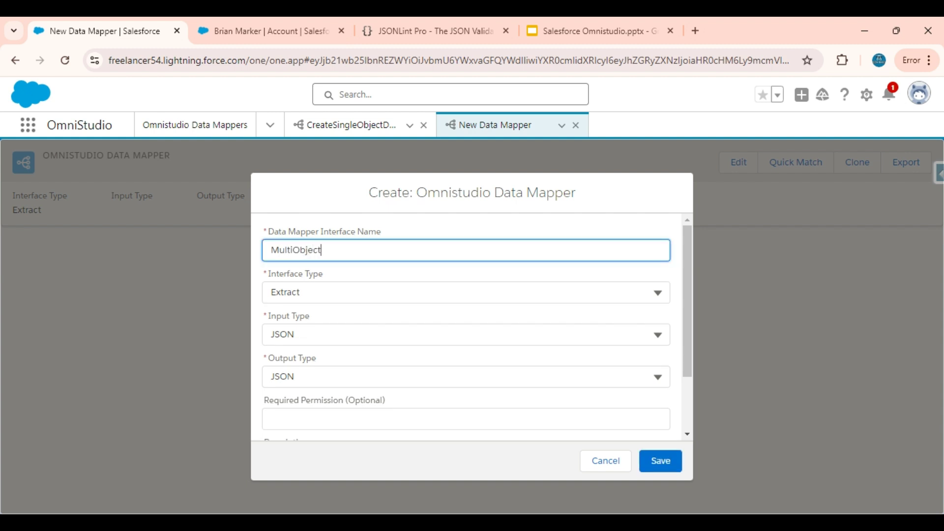
pyautogui.write('Creation')
pyautogui.press('Tab')
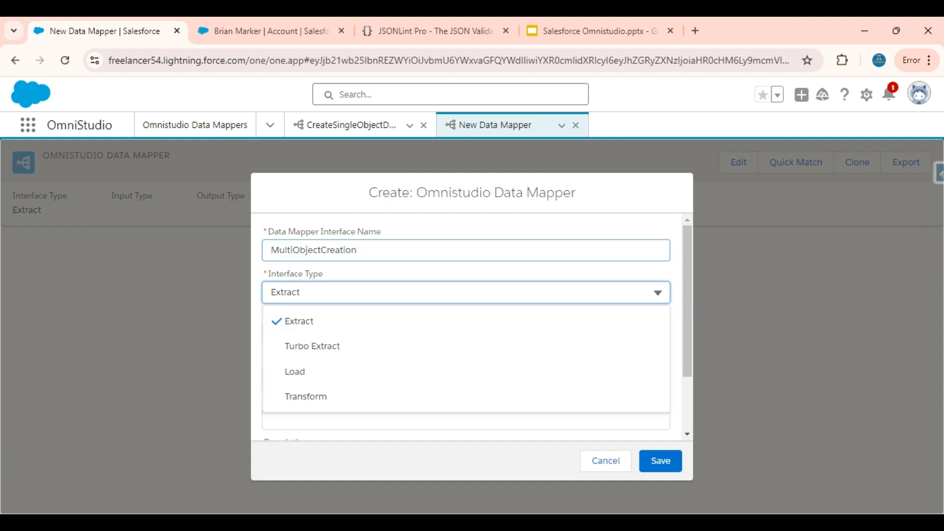
pyautogui.click(307, 374)
pyautogui.click(307, 375)
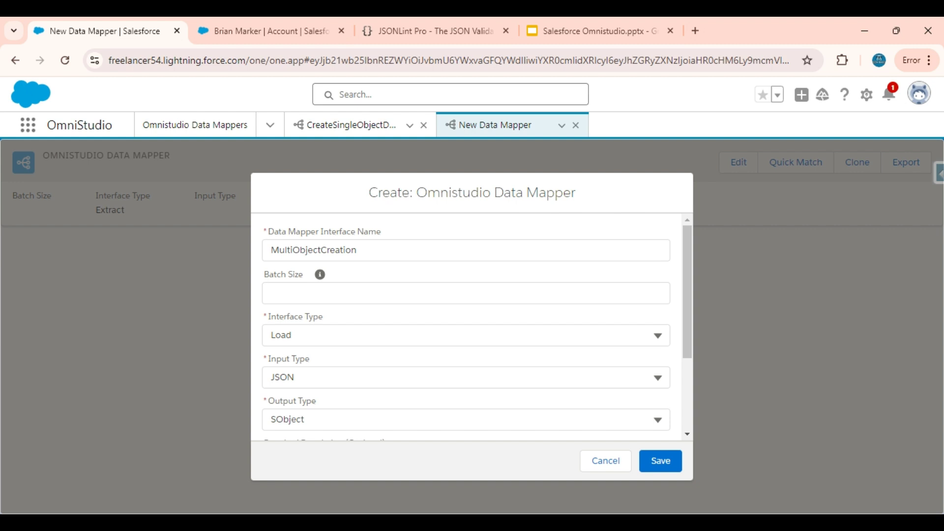
pyautogui.click(661, 462)
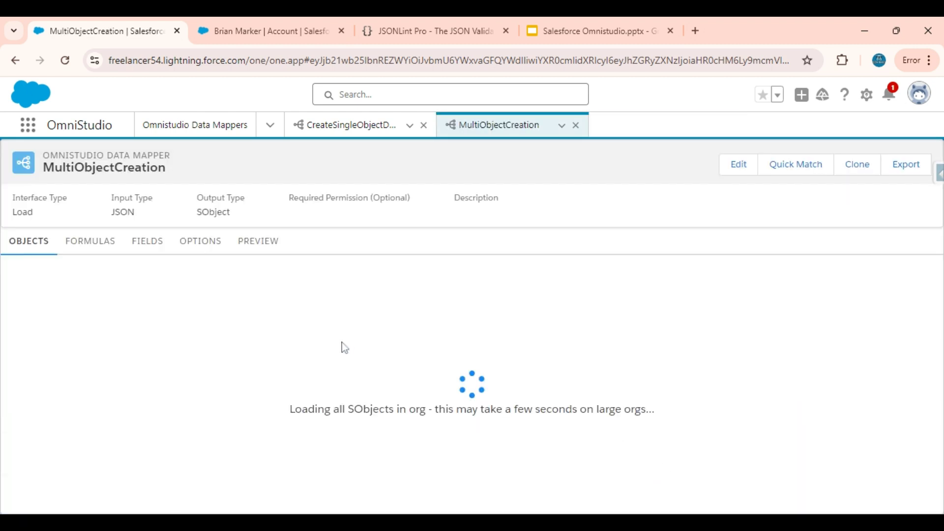
# Add a first object to the MultiObjectCreation data mapper and set it to AcceptedEventRelation
pyautogui.click(466, 288)
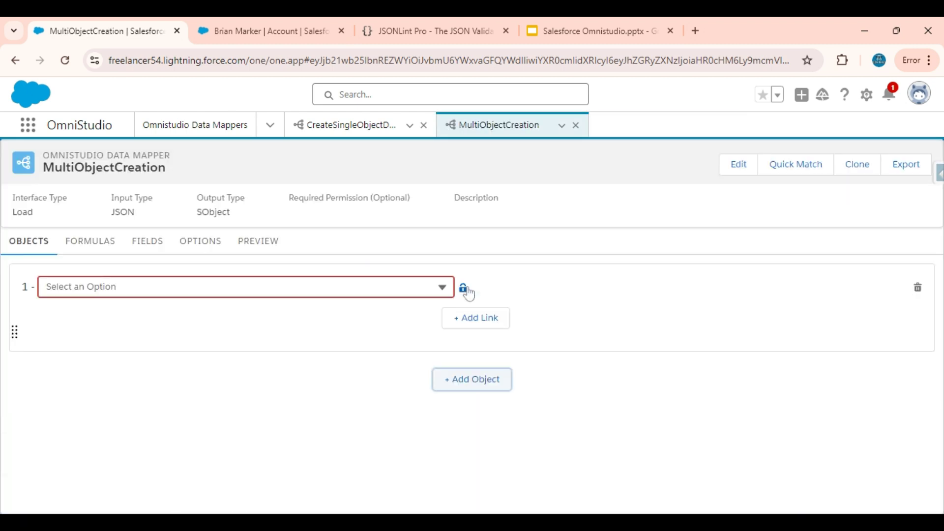
pyautogui.click(74, 294)
pyautogui.click(78, 297)
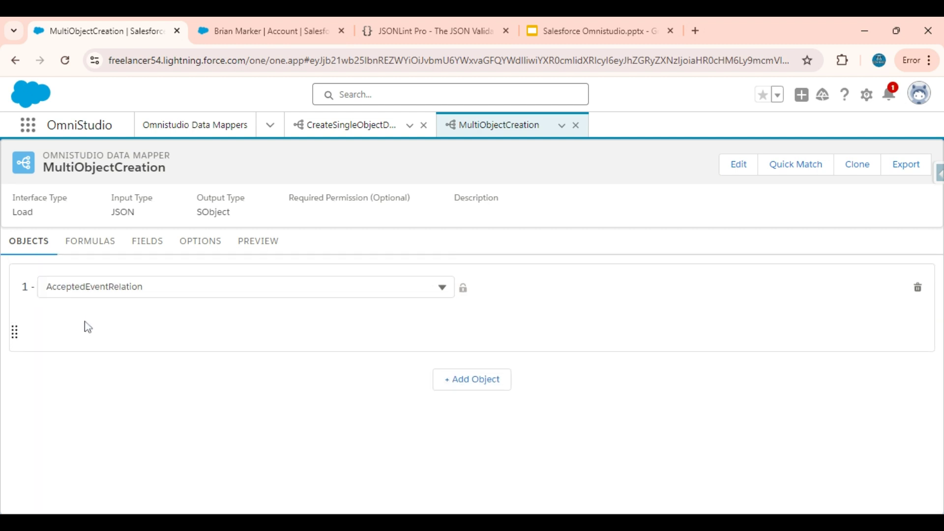
# Close the created Account record's page, examine the multi-object creation JSON in JSONLint Pro, and return to the data mapper
pyautogui.click(266, 30)
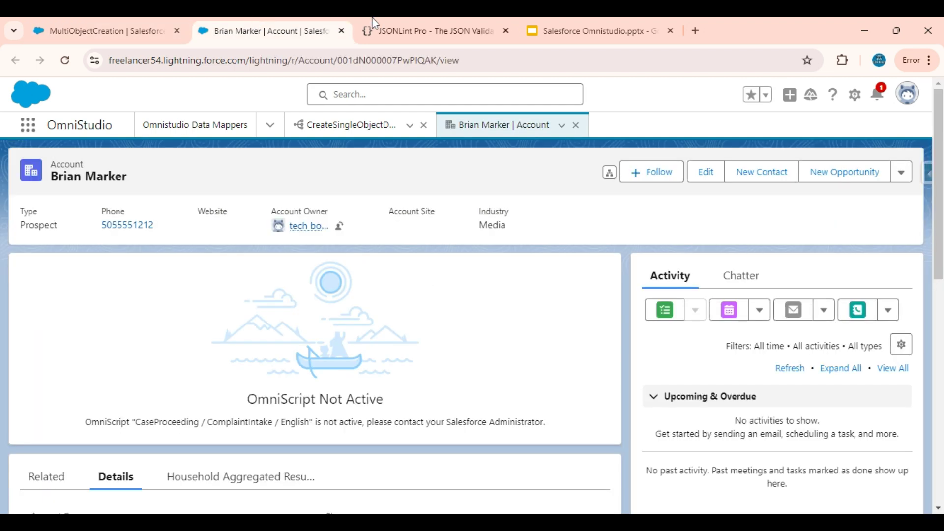
pyautogui.click(341, 31)
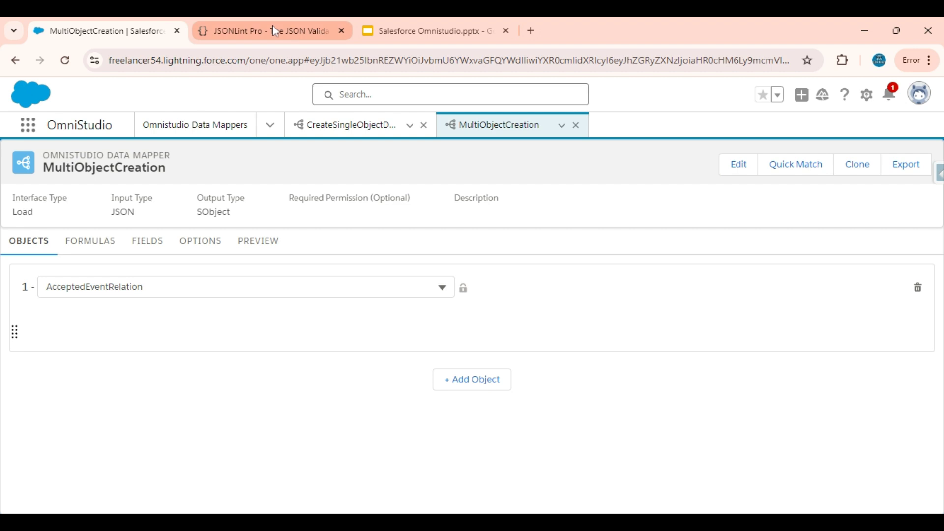
pyautogui.click(275, 32)
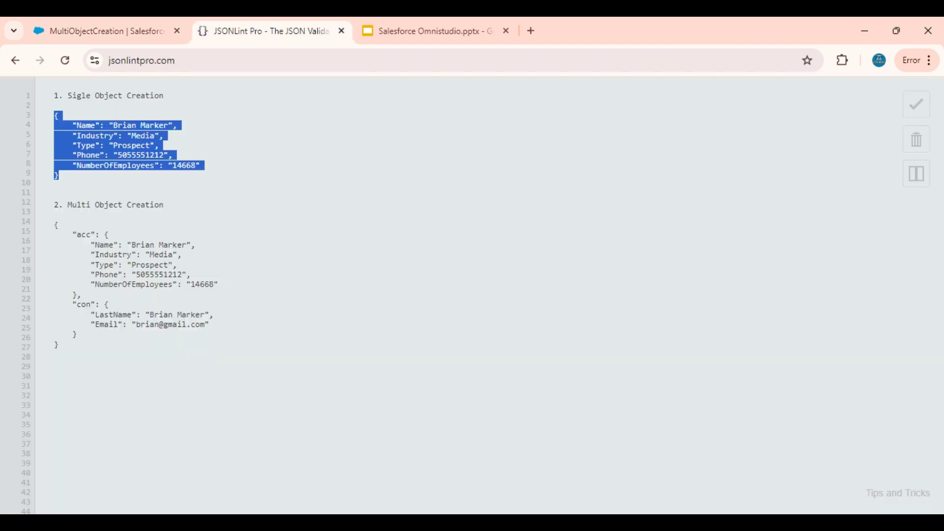
pyautogui.moveTo(68, 235); pyautogui.dragTo(60, 346)
pyautogui.click(73, 17)
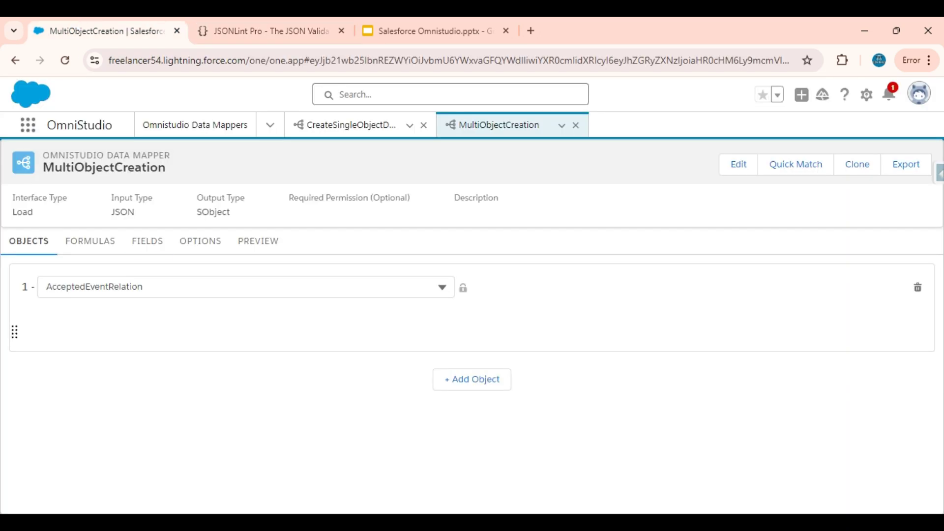
# Change the data mapper's first object to Account
pyautogui.click(93, 287)
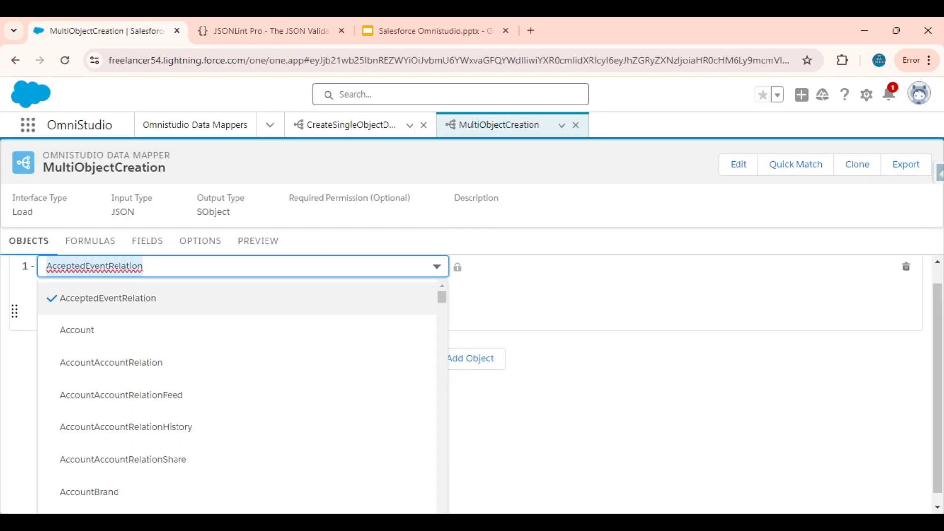
pyautogui.press('BackSpace')
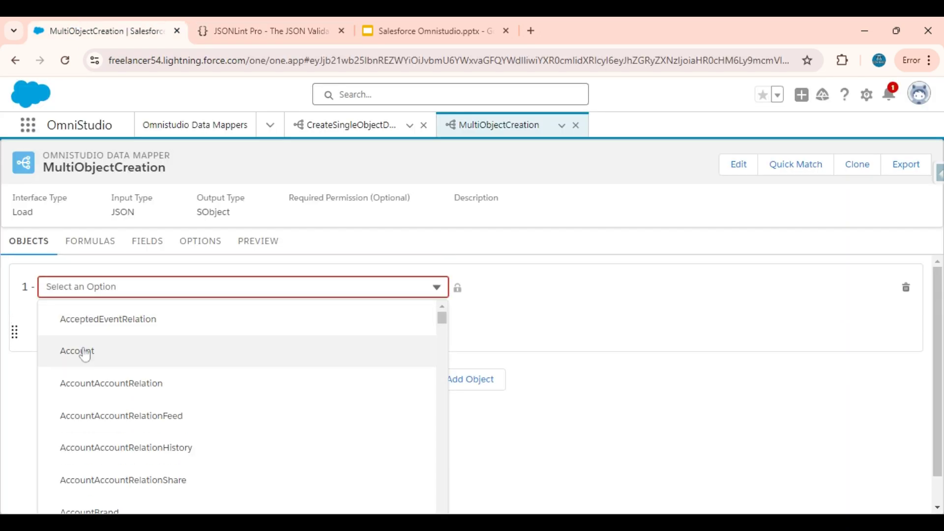
pyautogui.click(85, 355)
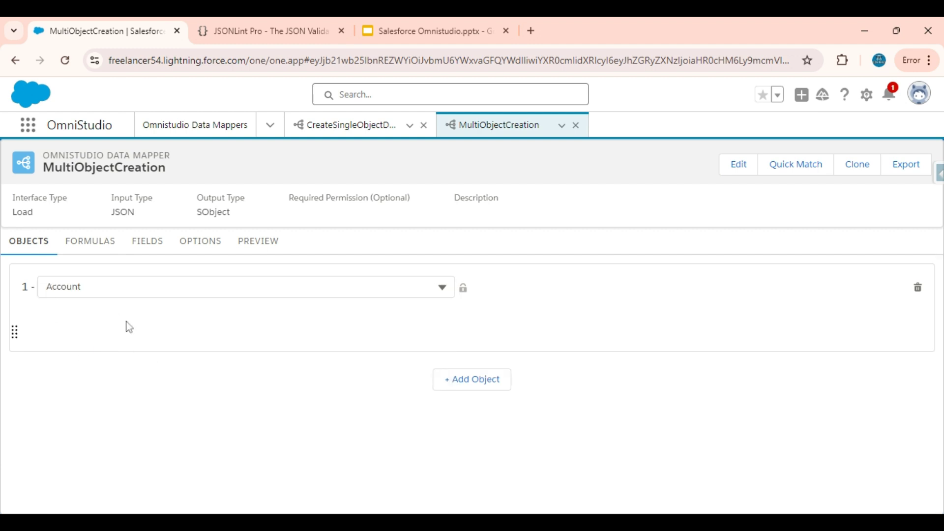
# Add a second object to the MultiObjectCreation data mapper and set it to Contact
pyautogui.click(473, 379)
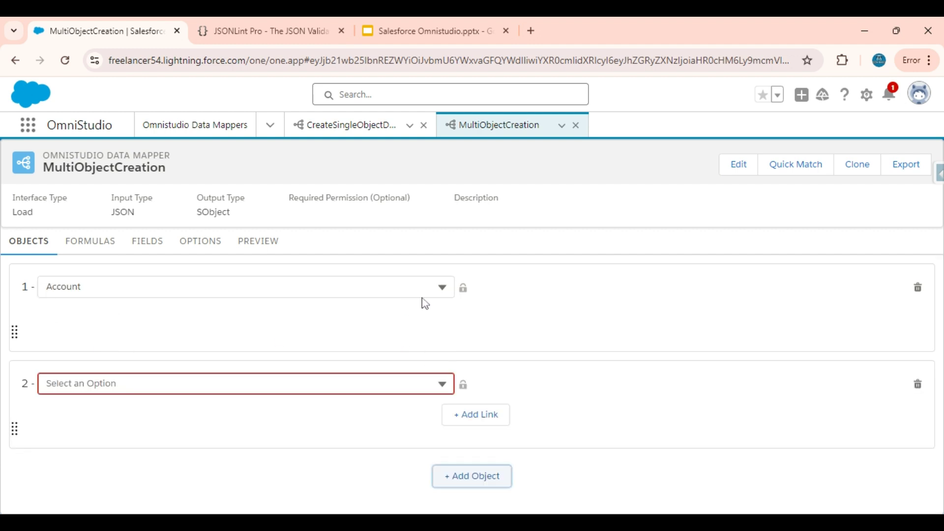
pyautogui.scroll(3, 556, 317)
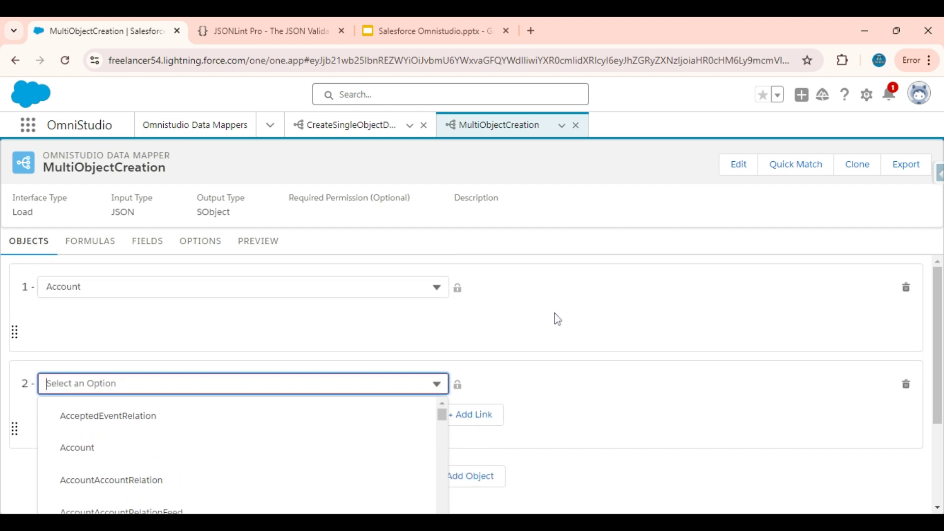
pyautogui.click(468, 352)
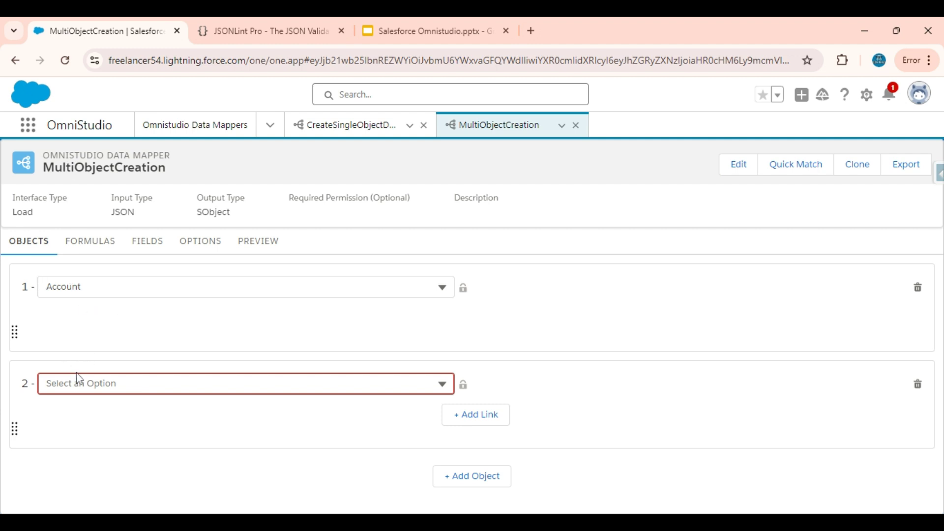
pyautogui.click(40, 384)
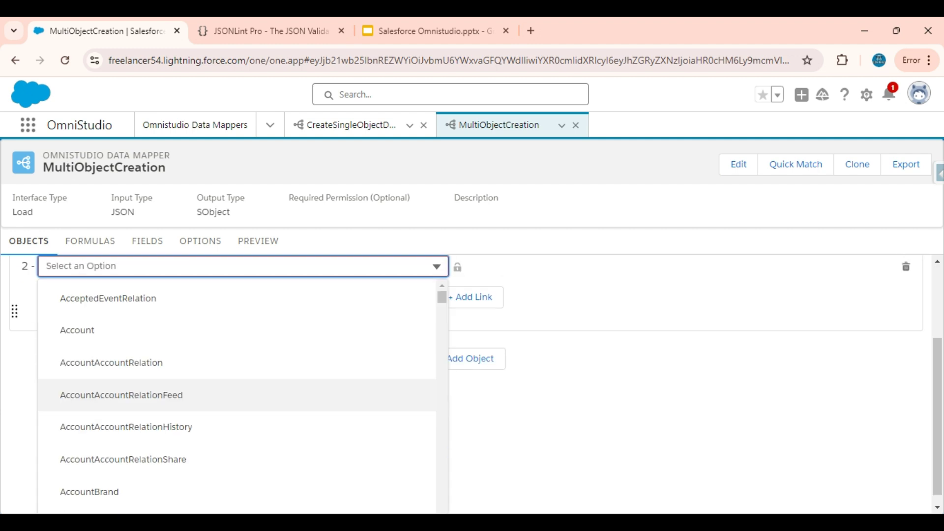
pyautogui.scroll(2, 39, 394)
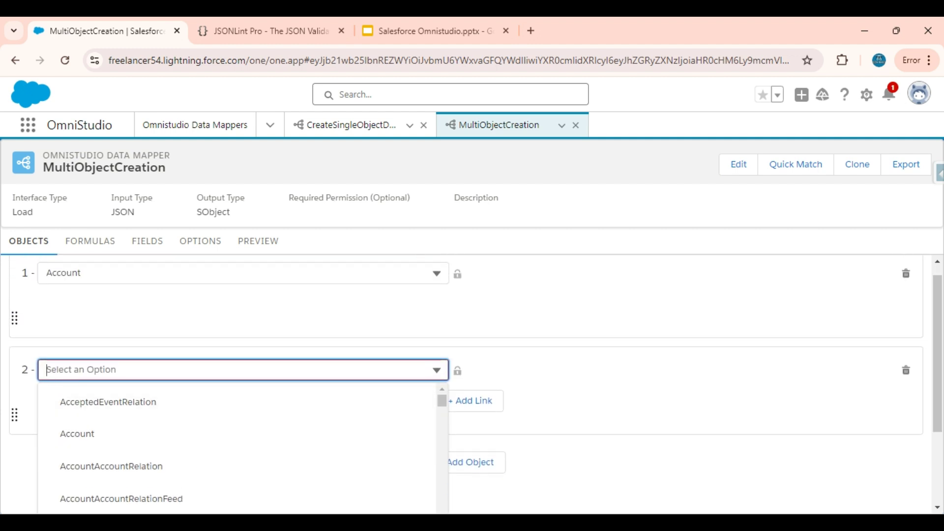
pyautogui.write('Contact')
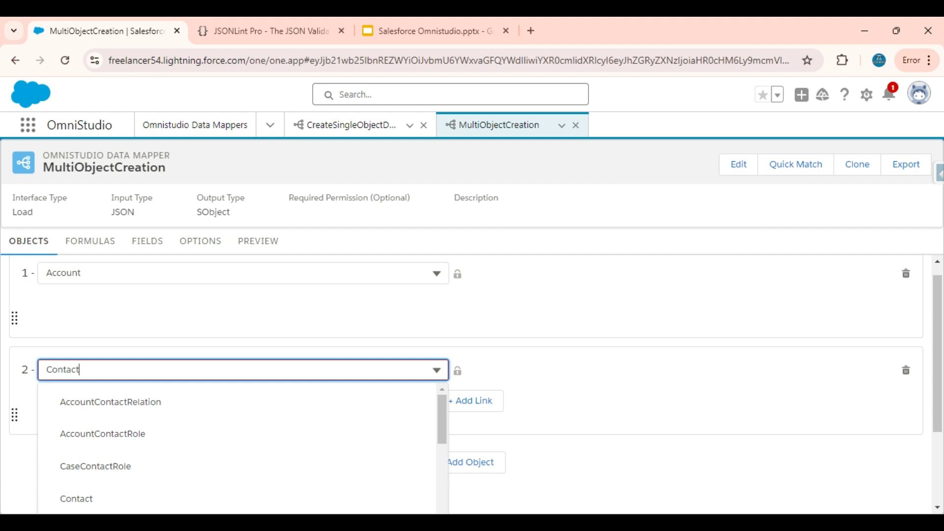
pyautogui.click(88, 499)
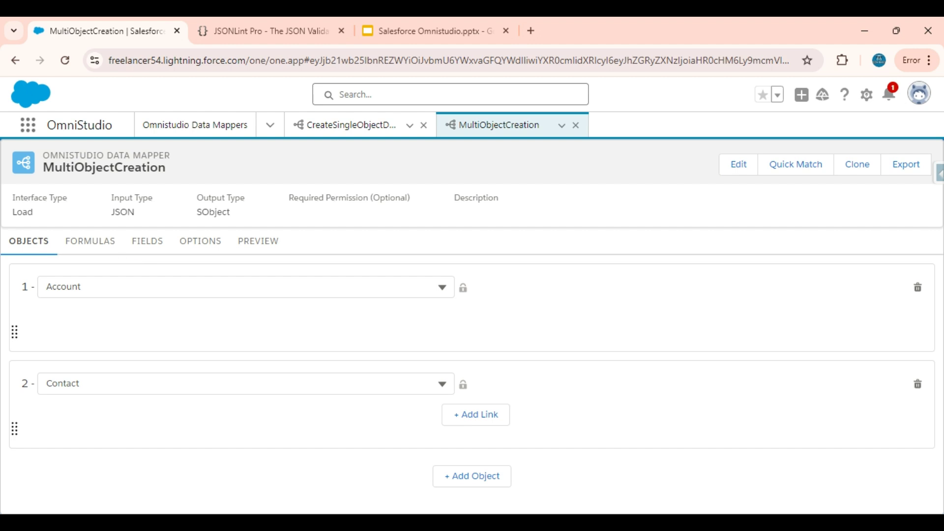
# Examine the field mapping lists for Account, Contact and all objects, and return to the Account list
pyautogui.click(148, 242)
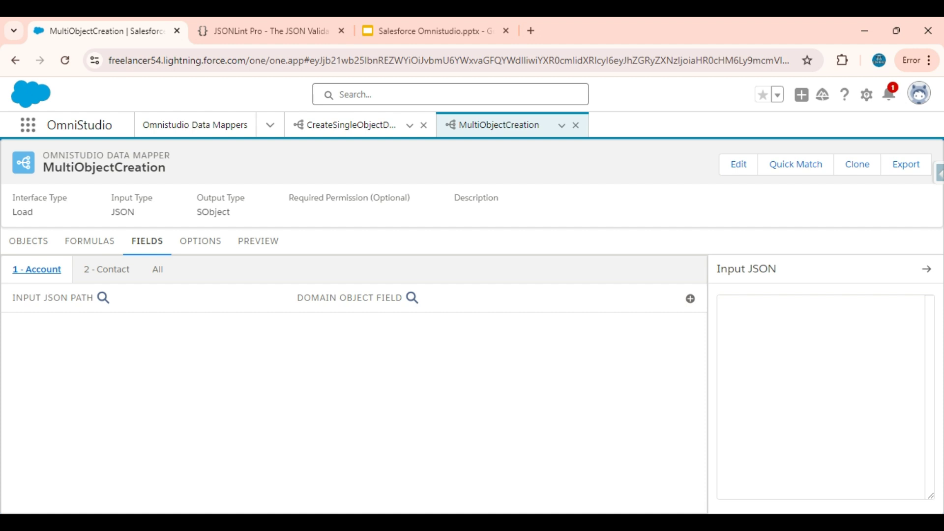
pyautogui.click(105, 271)
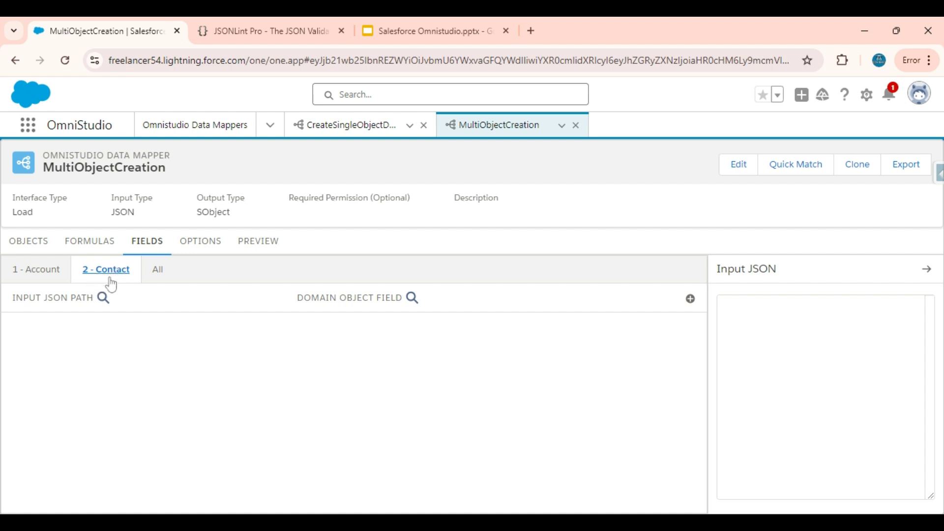
pyautogui.click(38, 270)
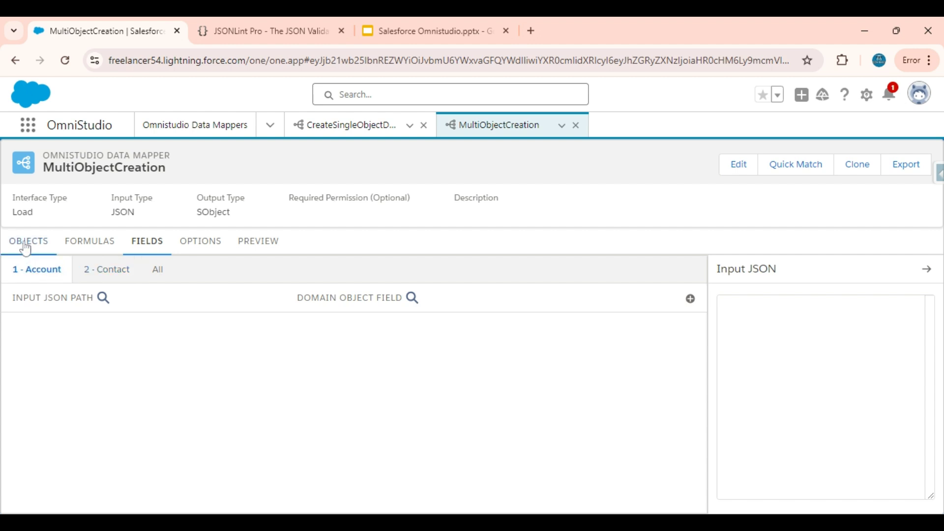
pyautogui.click(27, 245)
pyautogui.click(137, 256)
pyautogui.click(156, 270)
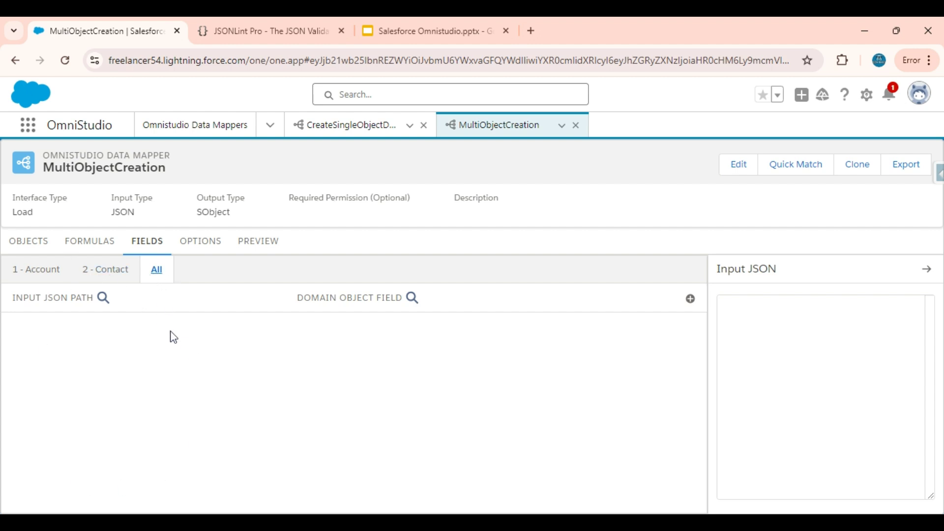
pyautogui.click(58, 270)
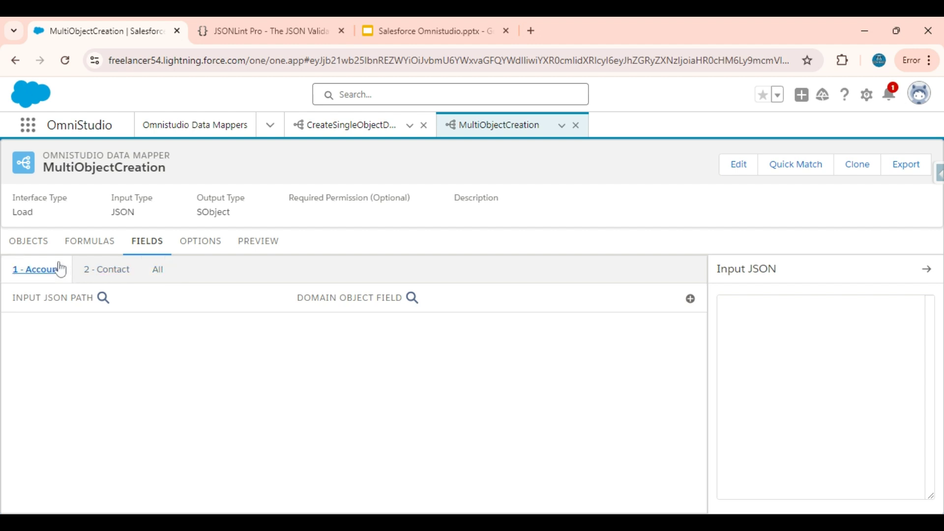
# Copy the complete Multi Object Creation JSON from JSONLint Pro and paste it into the data mapper as its input JSON
pyautogui.click(292, 20)
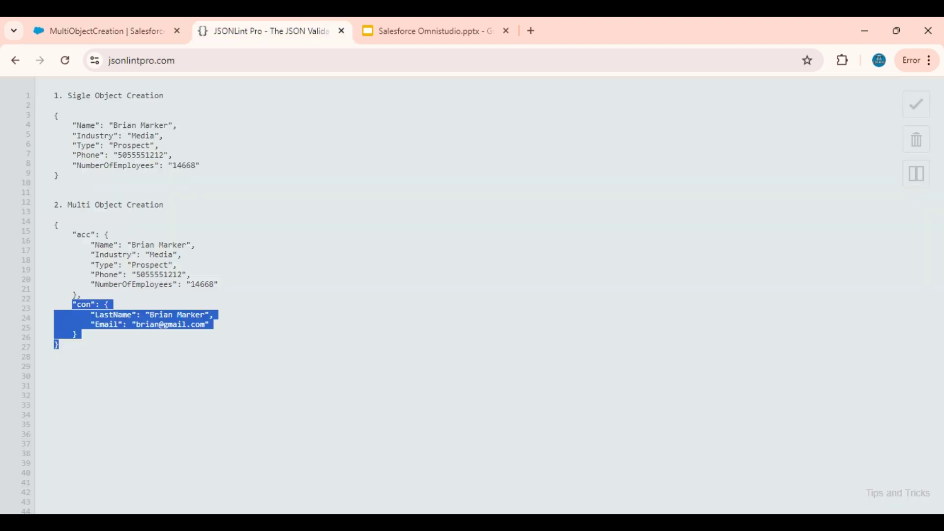
pyautogui.click(77, 335)
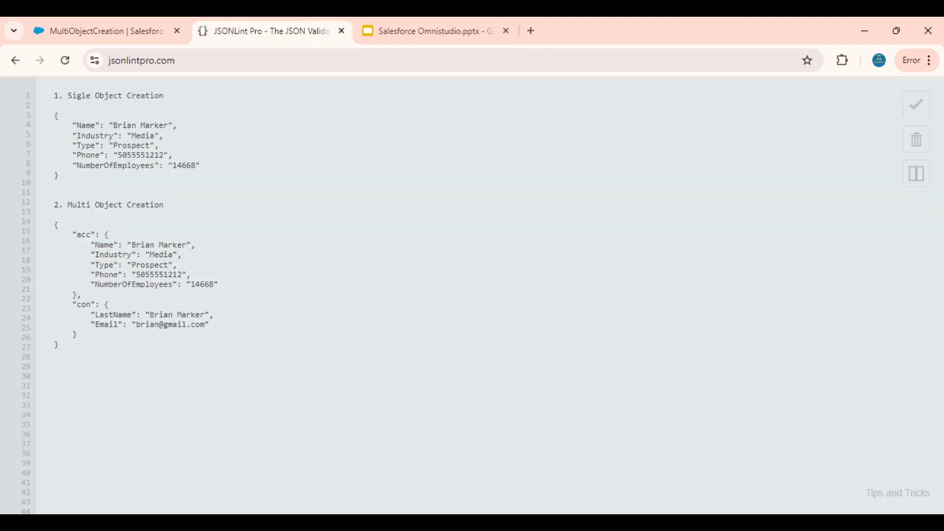
pyautogui.moveTo(54, 225); pyautogui.dragTo(59, 345)
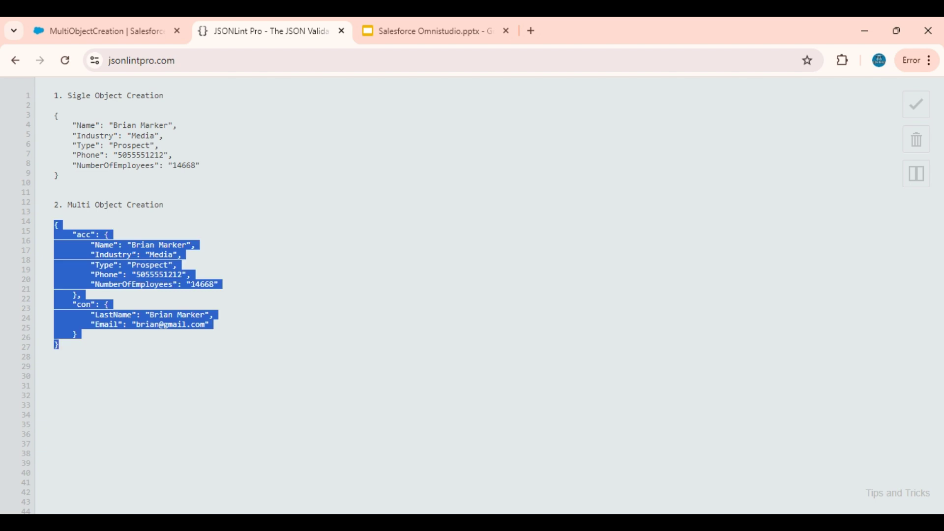
pyautogui.click(58, 345)
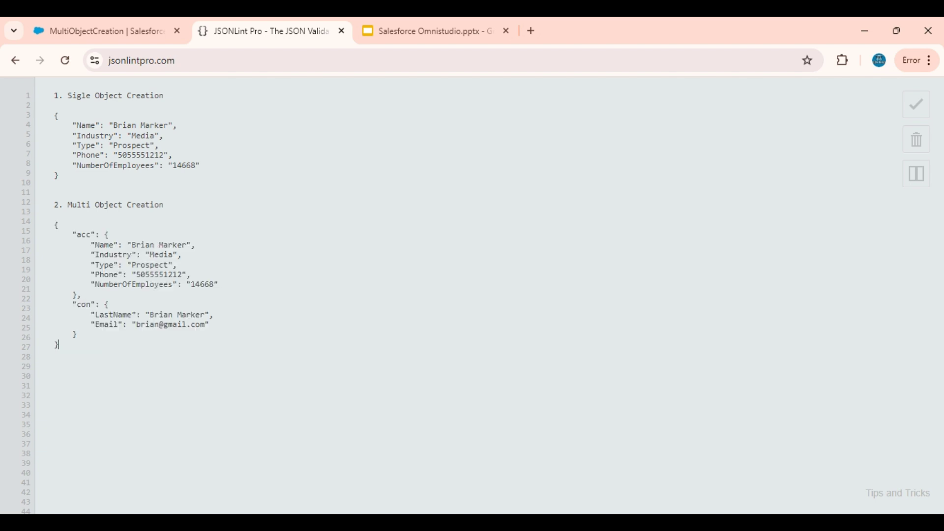
pyautogui.moveTo(58, 345); pyautogui.dragTo(54, 225)
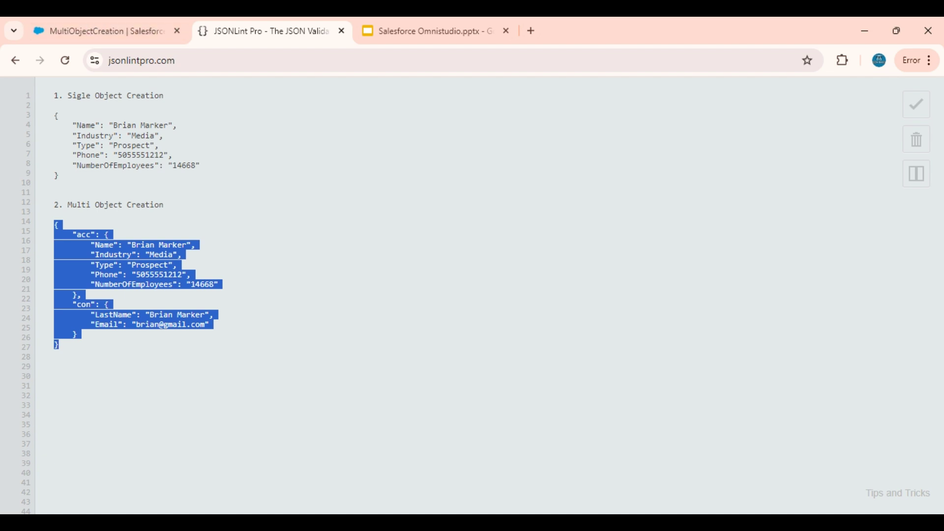
pyautogui.click(58, 346)
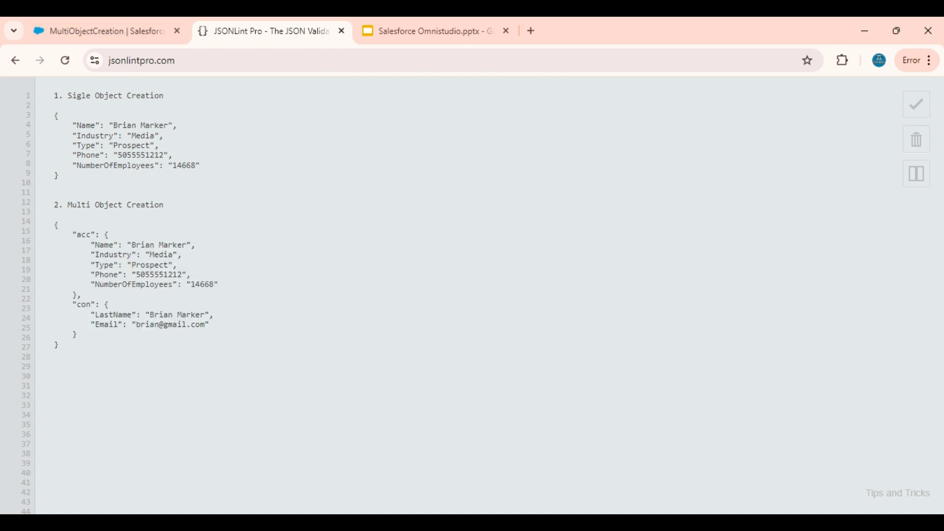
pyautogui.moveTo(58, 346); pyautogui.dragTo(55, 225)
pyautogui.hotkey('ctrl', 'c')
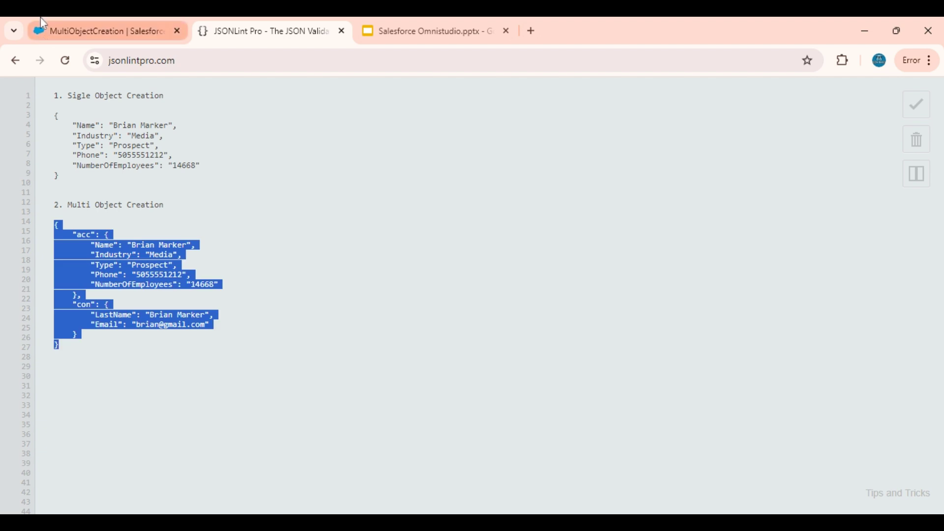
pyautogui.click(44, 35)
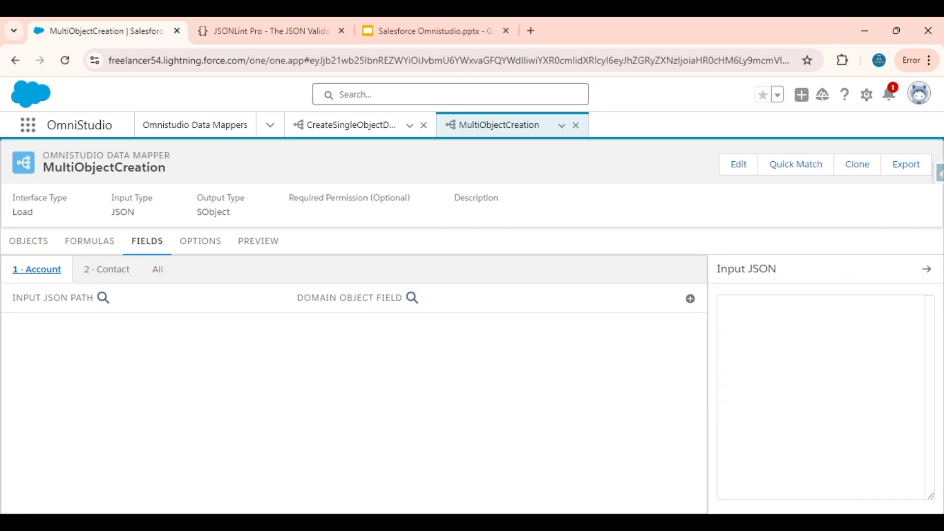
pyautogui.click(729, 315)
pyautogui.hotkey('ctrl', 'v')
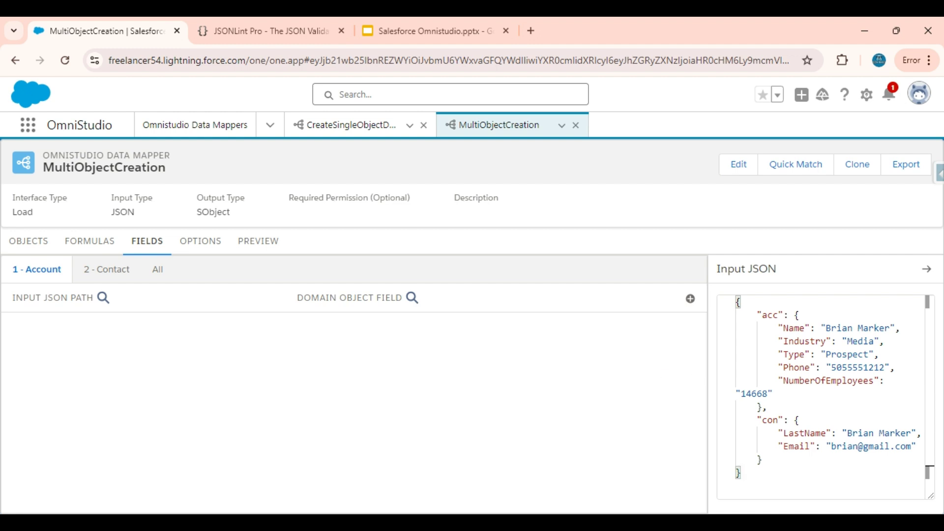
# Add an Account field mapping from the input JSON path acc:Industry to the domain object field Industry
pyautogui.click(690, 300)
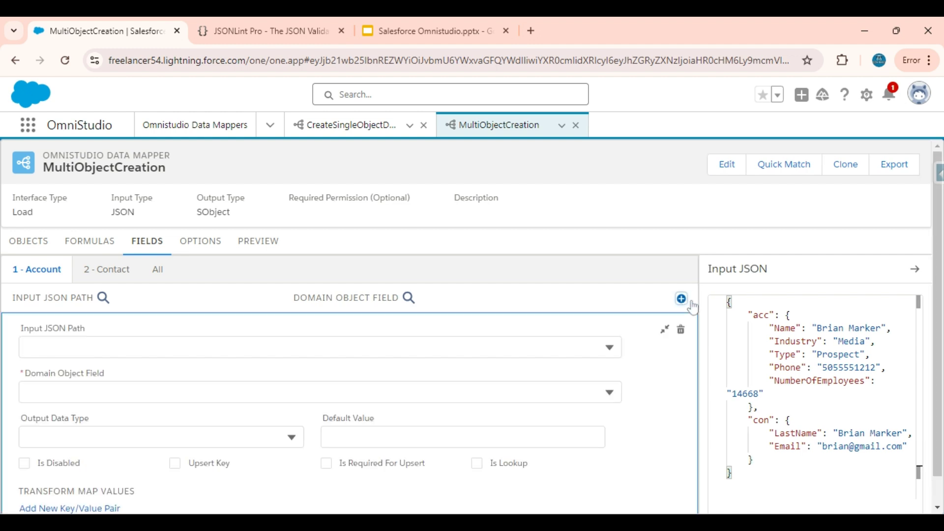
pyautogui.click(354, 298)
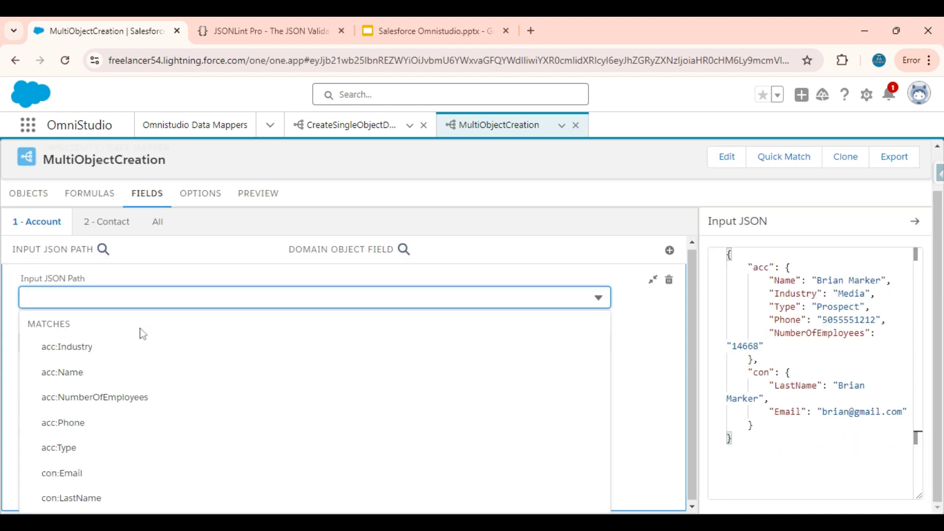
pyautogui.click(116, 349)
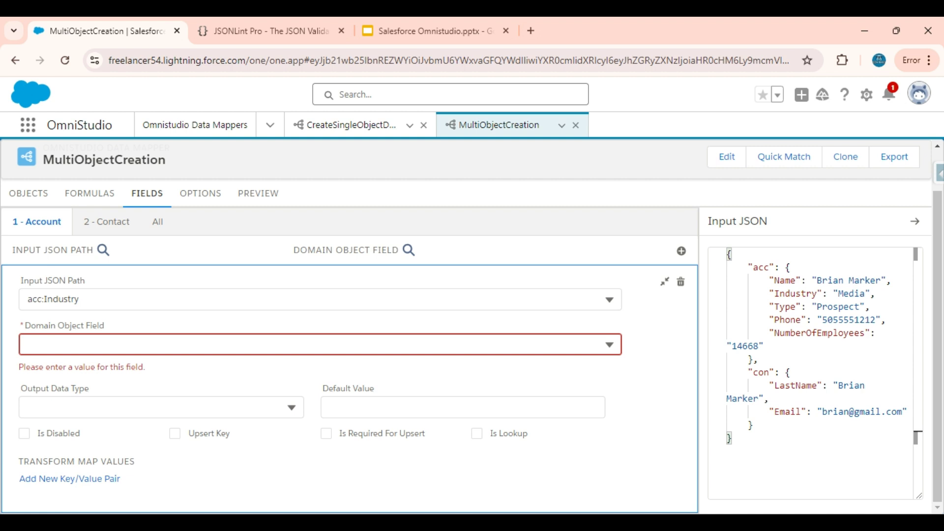
pyautogui.click(72, 348)
pyautogui.write('Indus')
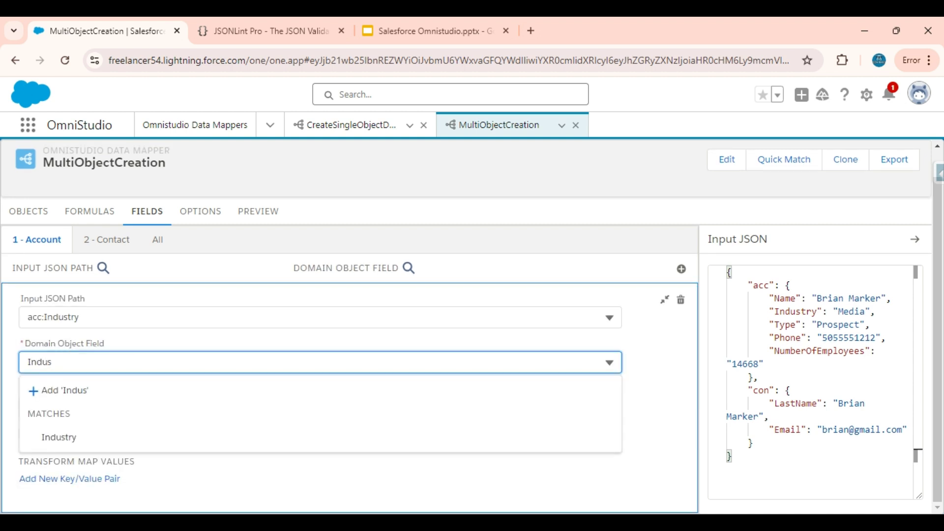
pyautogui.click(58, 437)
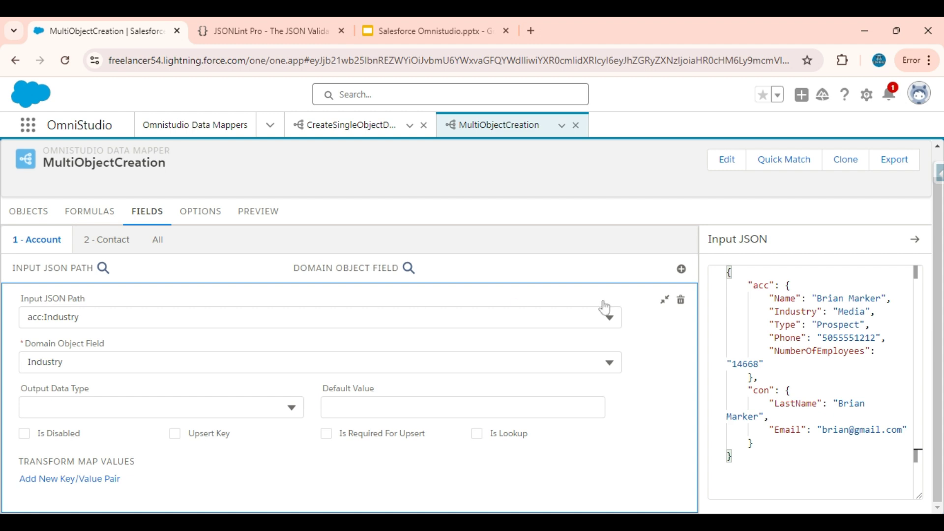
pyautogui.click(665, 300)
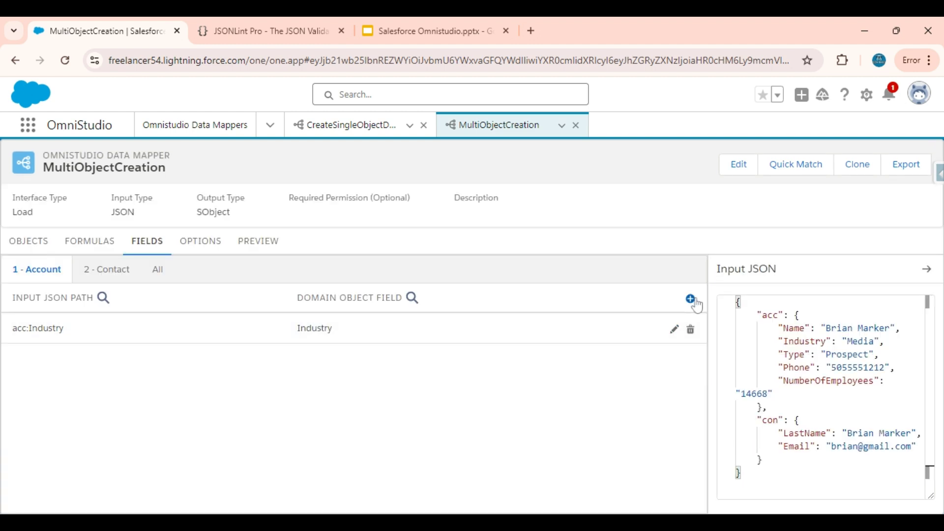
# Add an Account field mapping from the input JSON path acc:Name to the domain object field Name
pyautogui.click(691, 299)
pyautogui.click(182, 318)
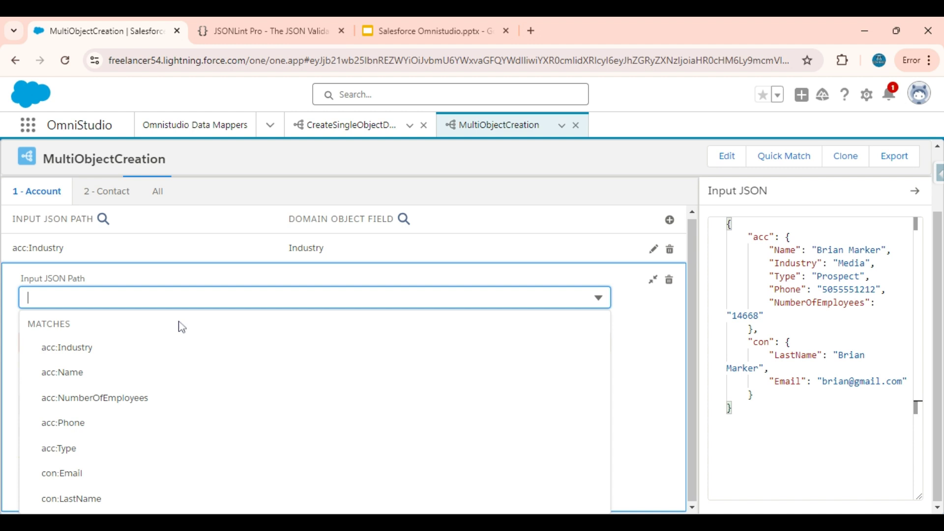
pyautogui.click(66, 373)
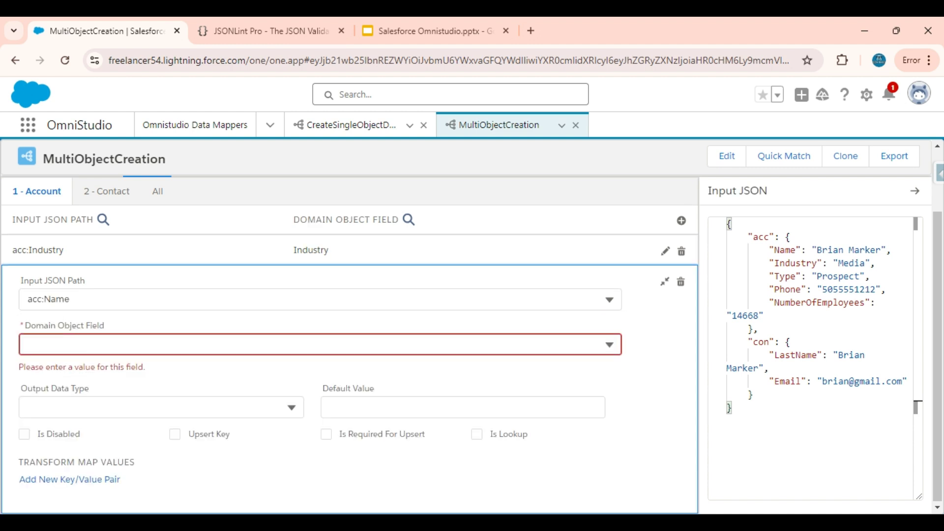
pyautogui.click(58, 345)
pyautogui.write('Name')
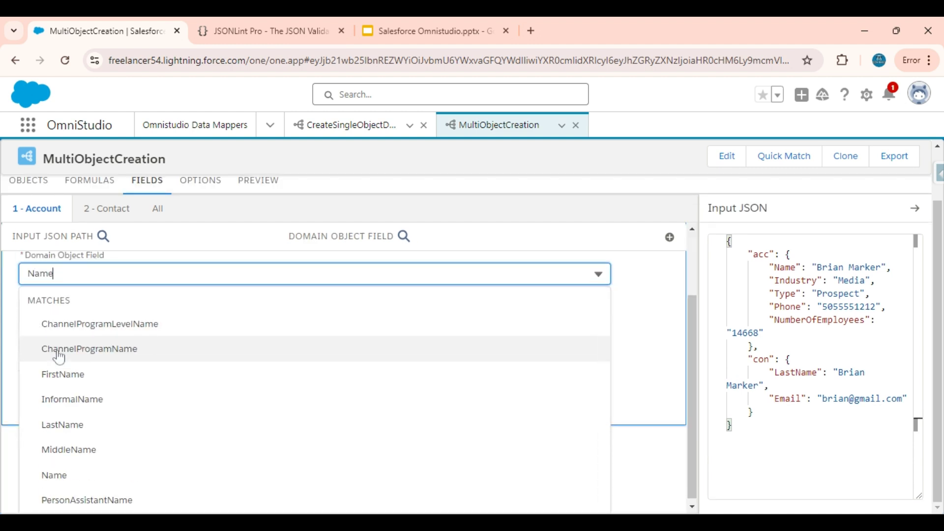
pyautogui.click(57, 476)
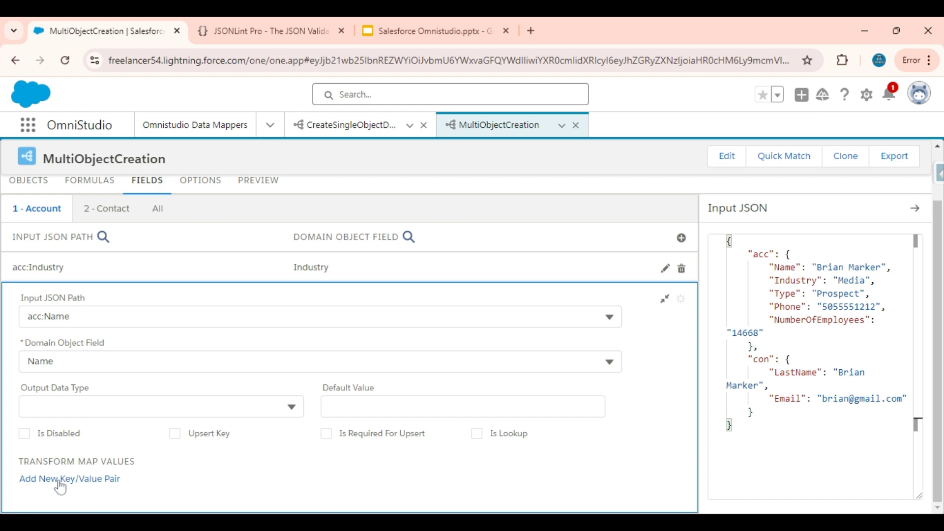
pyautogui.click(664, 299)
# Add an Account field mapping from the input JSON path acc:NumberOfEmployees to the domain object field NumberOfEmployees
pyautogui.click(691, 298)
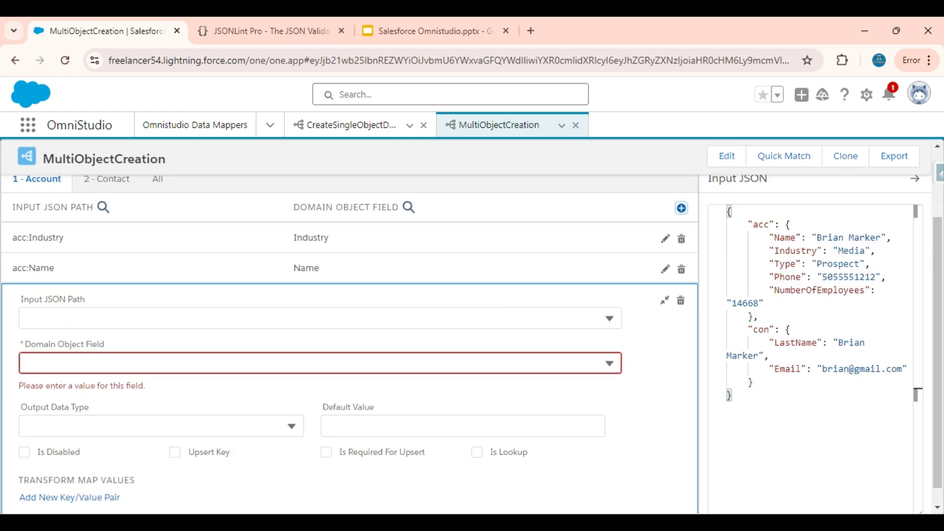
pyautogui.click(139, 314)
pyautogui.click(101, 406)
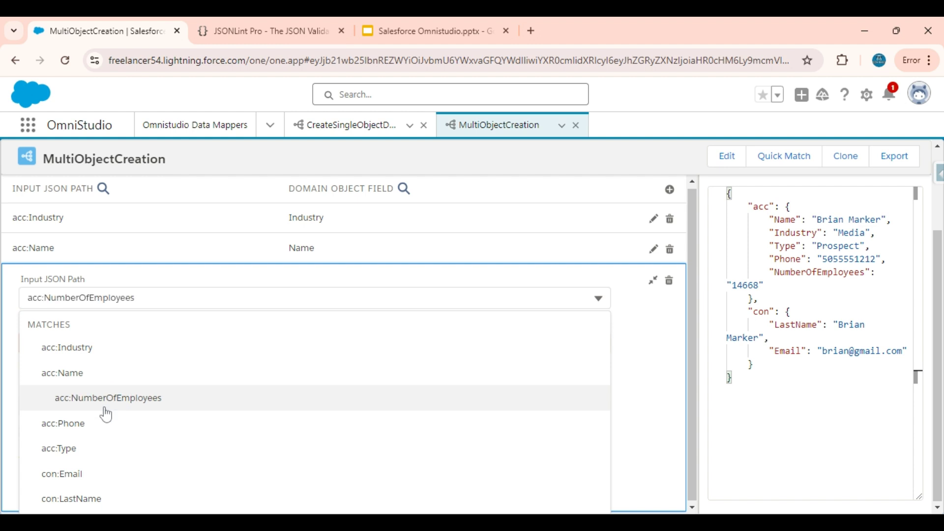
pyautogui.doubleClick(88, 300)
pyautogui.hotkey('ctrl', 'c')
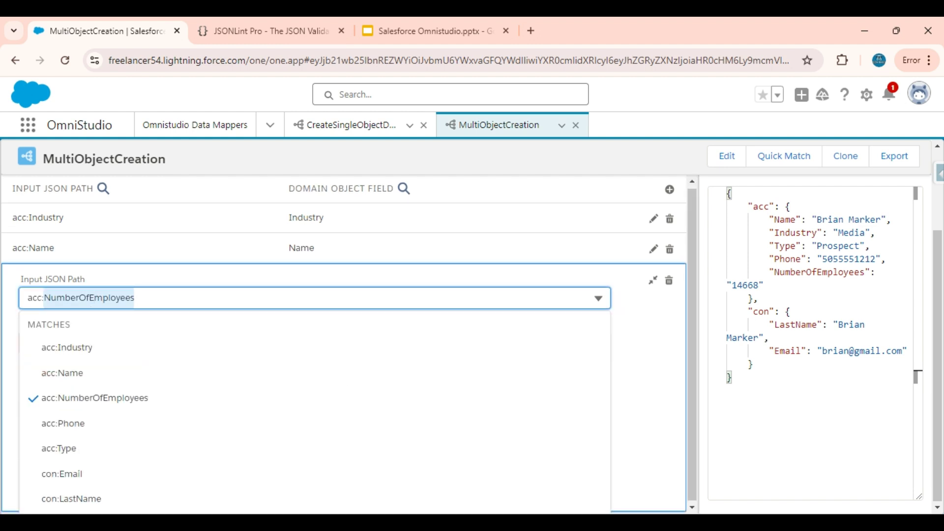
pyautogui.press('Tab')
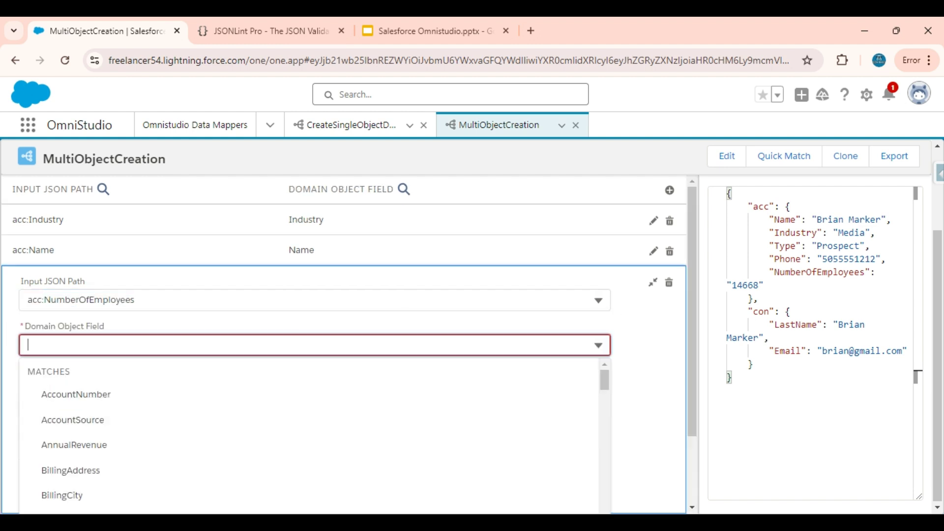
pyautogui.hotkey('ctrl', 'v')
pyautogui.click(84, 414)
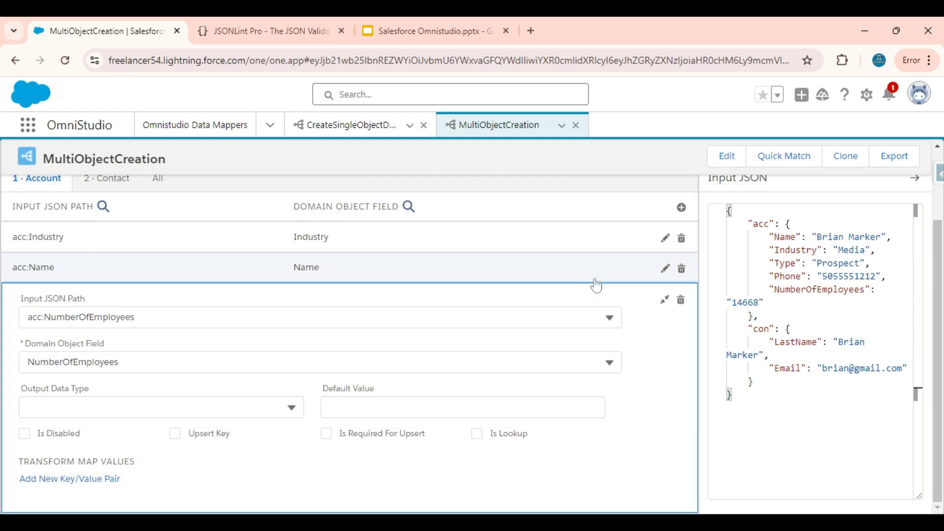
pyautogui.click(666, 299)
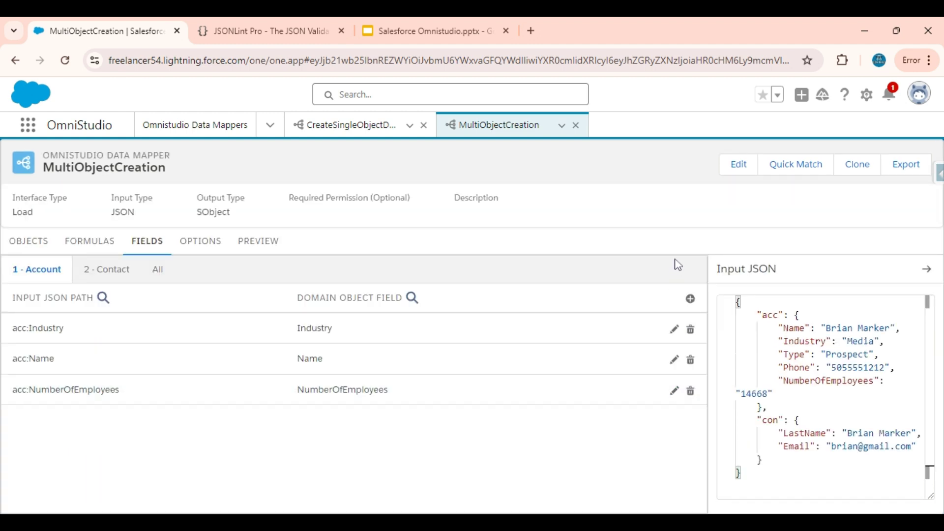
# Add an Account field mapping from the input JSON path acc:Phone to the domain object field Phone
pyautogui.click(691, 299)
pyautogui.click(212, 316)
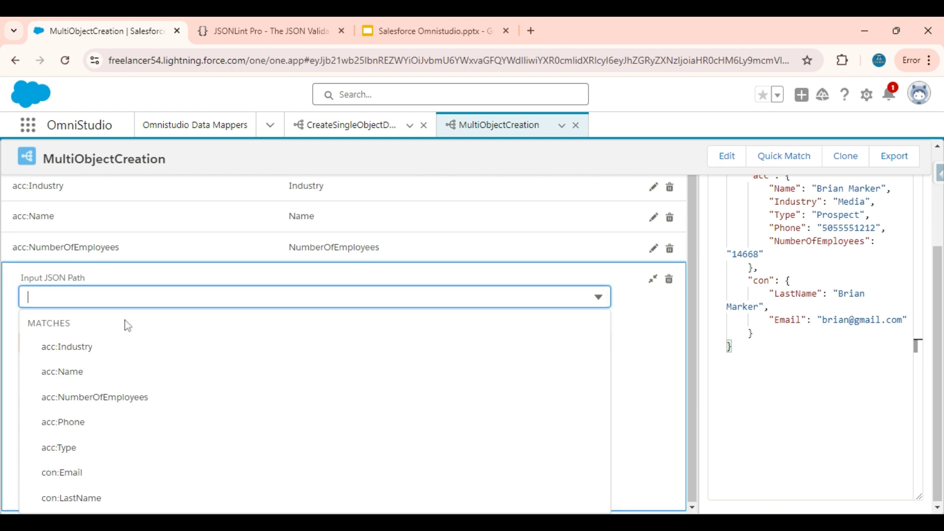
pyautogui.click(79, 424)
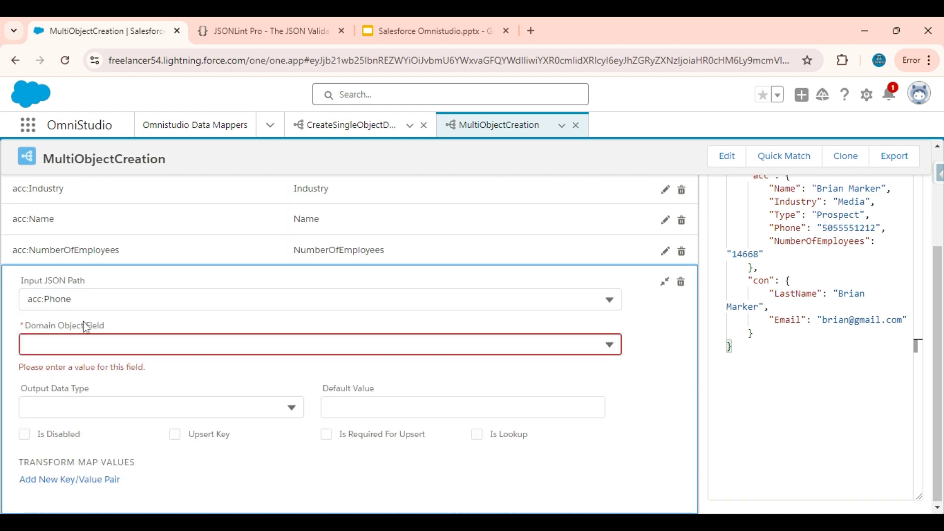
pyautogui.click(60, 346)
pyautogui.write('Phone')
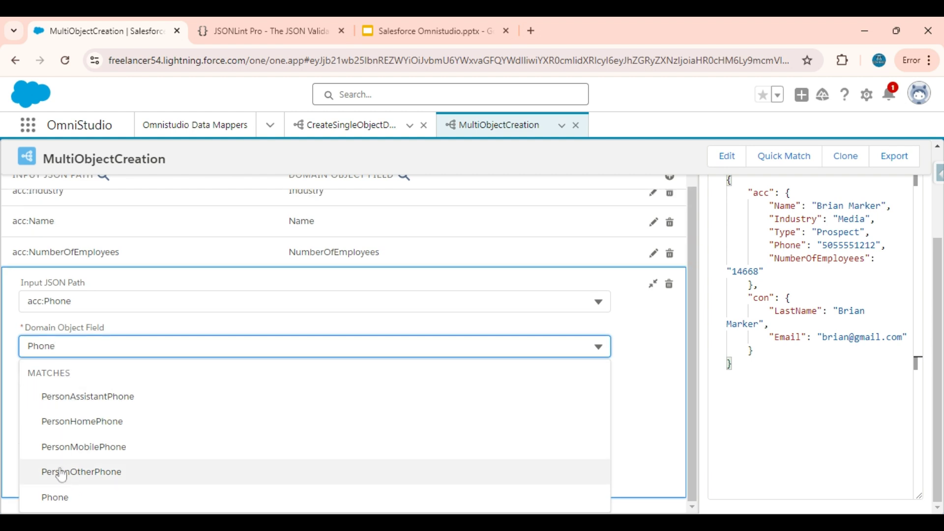
pyautogui.click(61, 498)
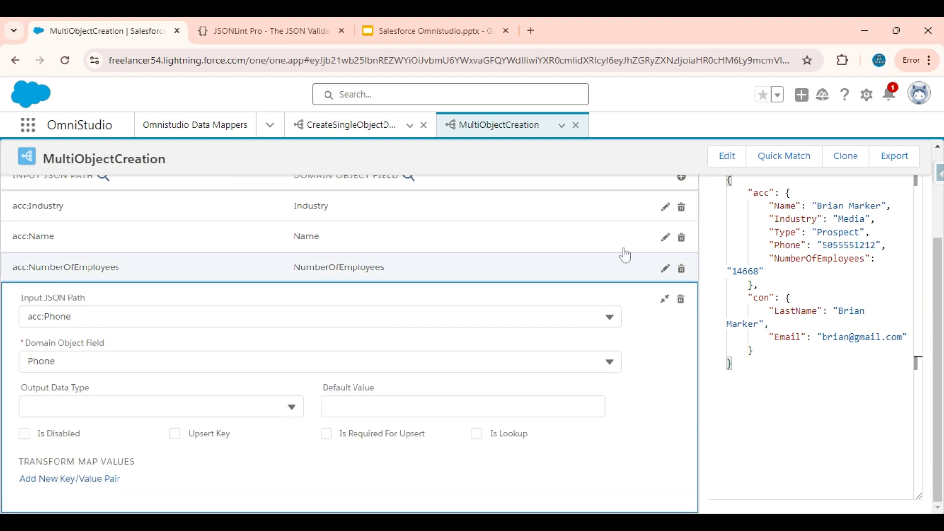
# Add an Account field mapping from the input JSON path acc:Type to the domain object field Type
pyautogui.scroll(2, 645, 250)
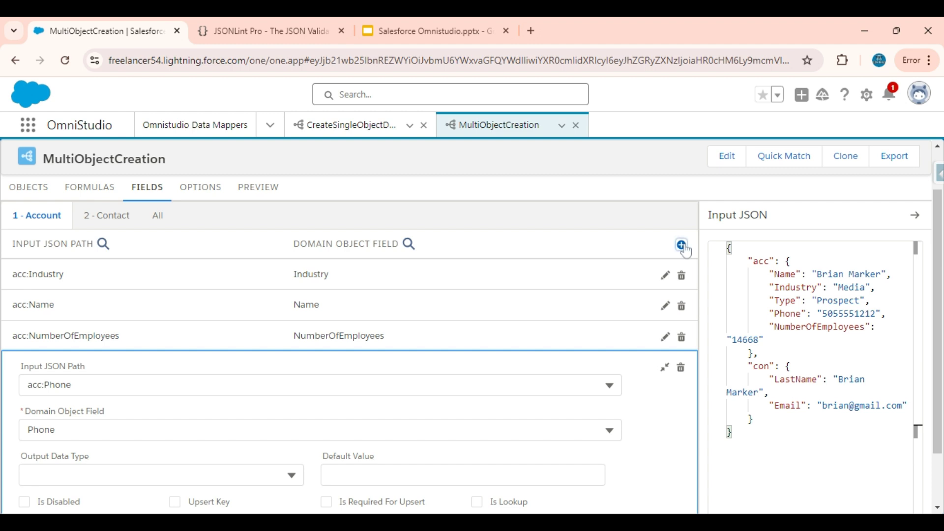
pyautogui.click(682, 245)
pyautogui.click(114, 314)
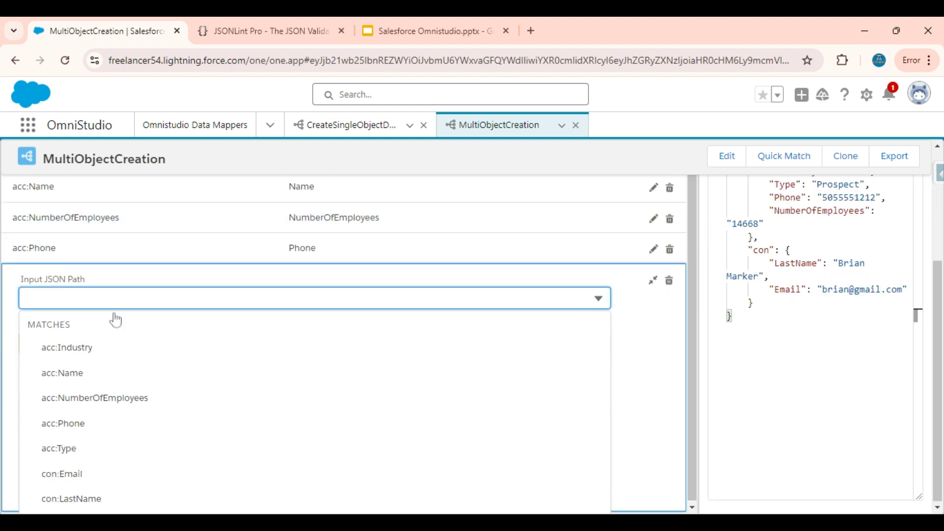
pyautogui.click(74, 447)
pyautogui.click(74, 343)
pyautogui.write('T')
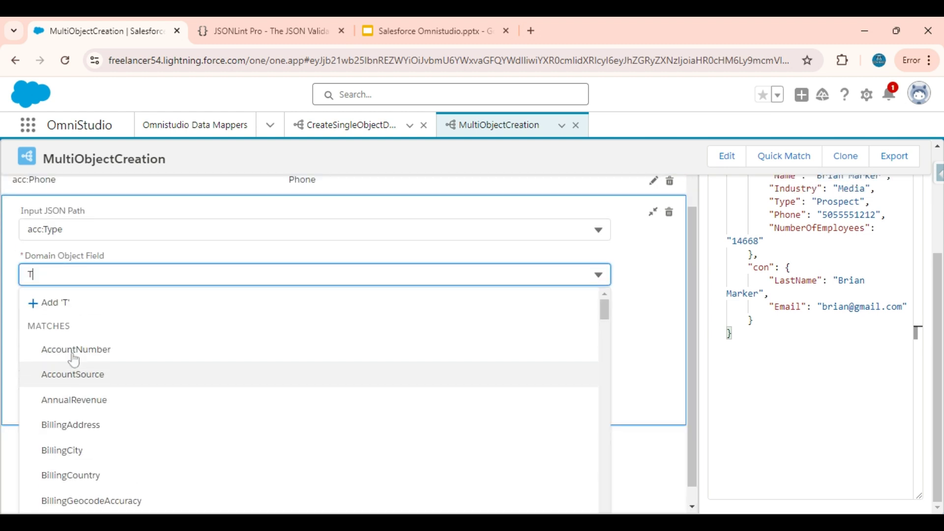
pyautogui.write('ype')
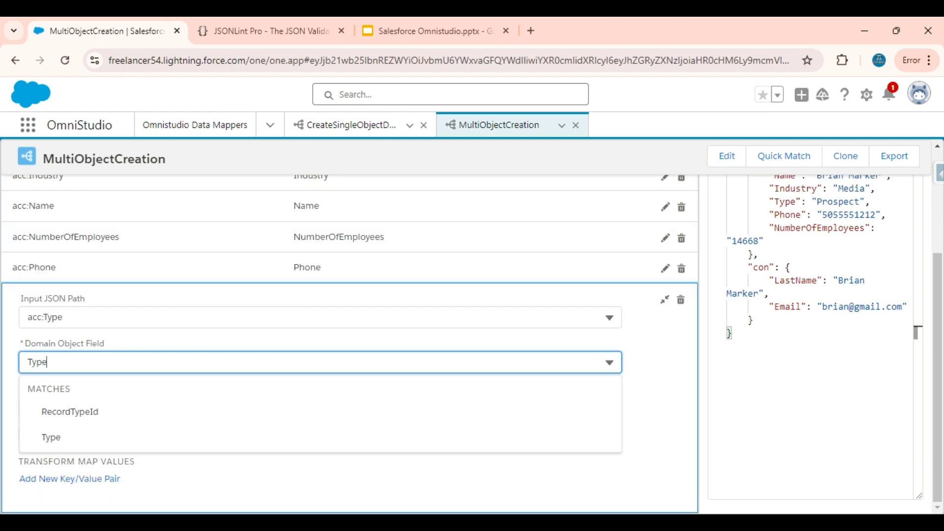
pyautogui.click(62, 443)
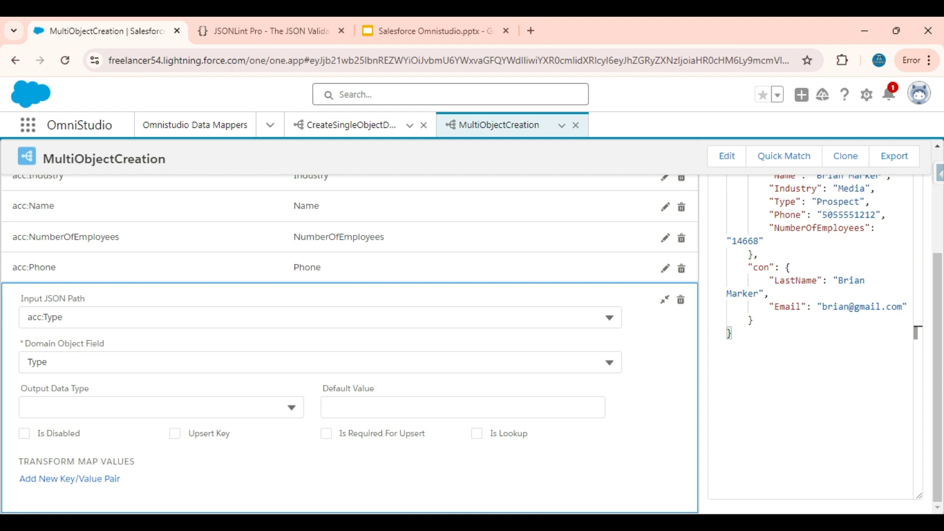
pyautogui.click(665, 300)
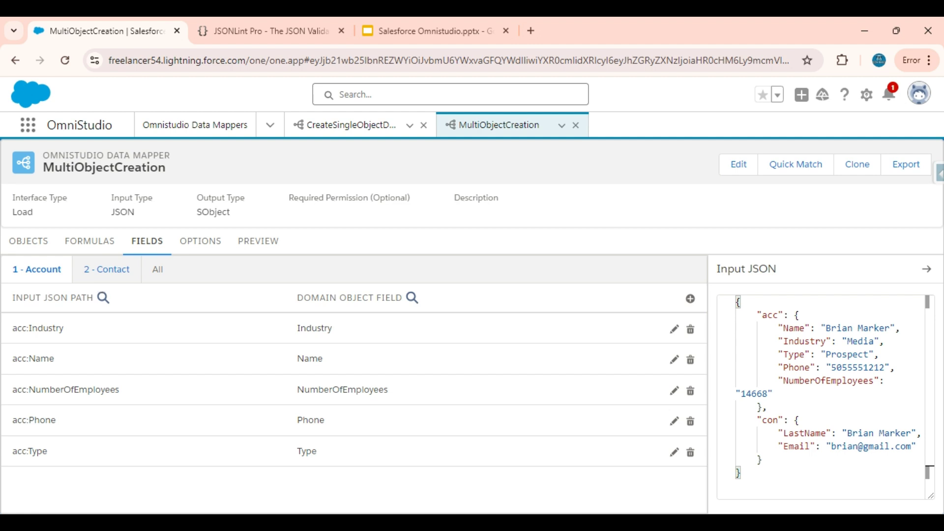
# Add a Contact field mapping from the input JSON path con:Email to the domain object field Email
pyautogui.click(110, 284)
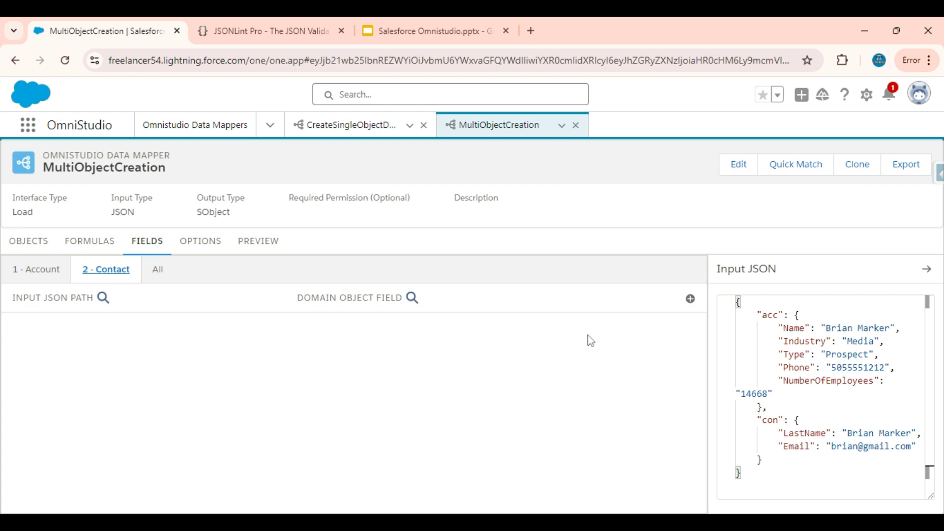
pyautogui.click(691, 299)
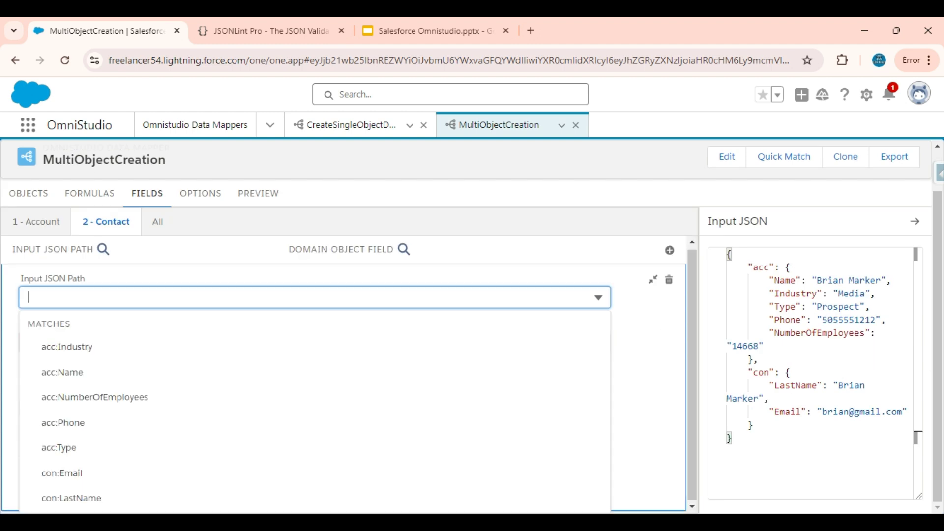
pyautogui.click(234, 301)
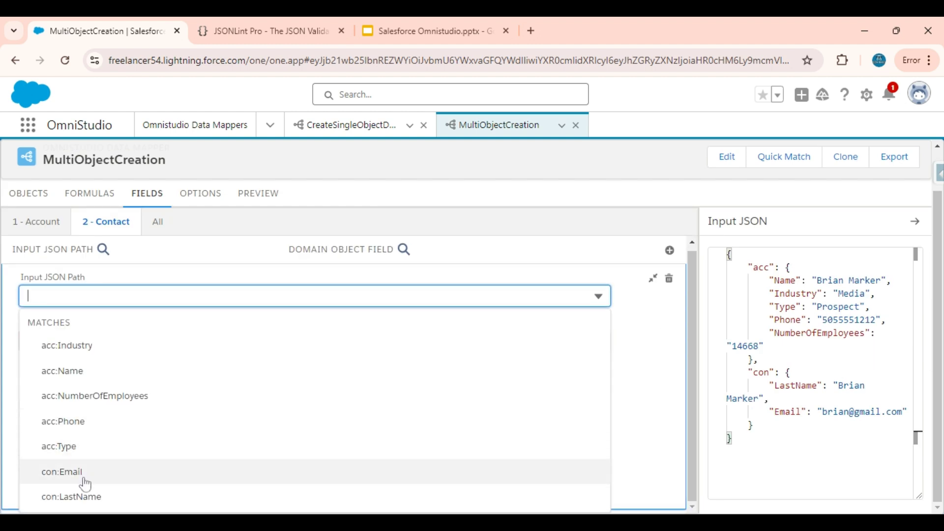
pyautogui.click(60, 471)
pyautogui.click(74, 344)
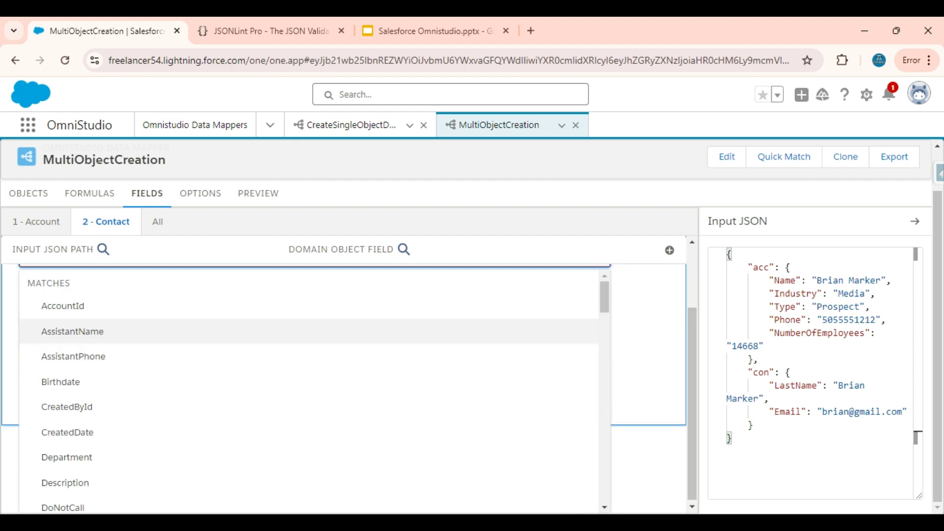
pyautogui.scroll(2, 88, 345)
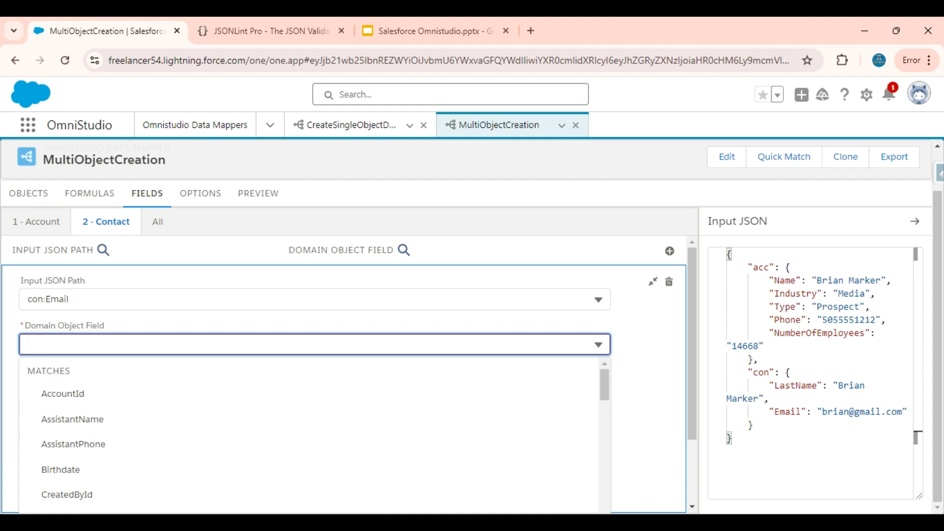
pyautogui.write('Email')
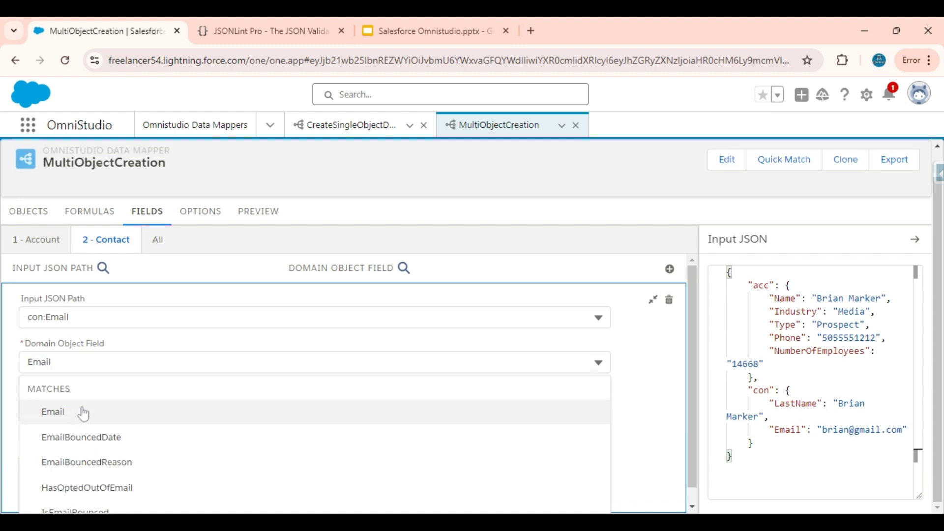
pyautogui.click(82, 413)
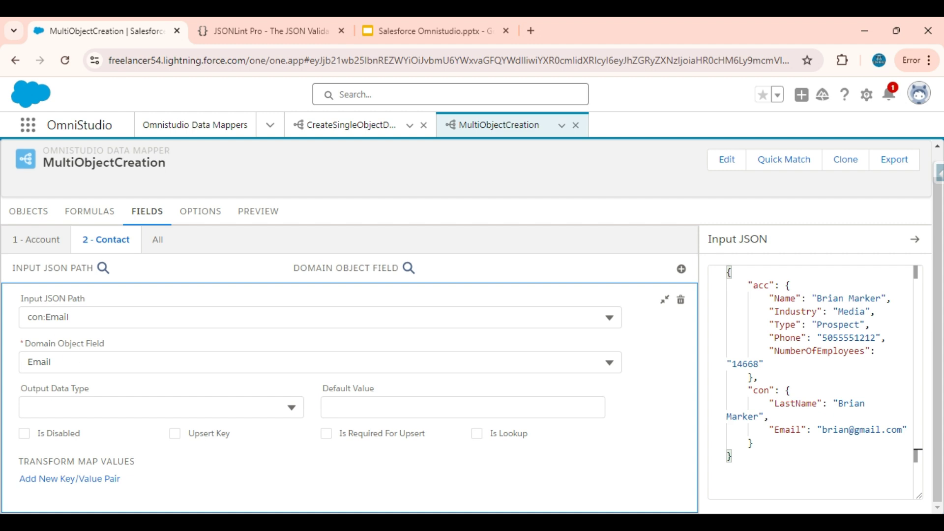
pyautogui.click(665, 300)
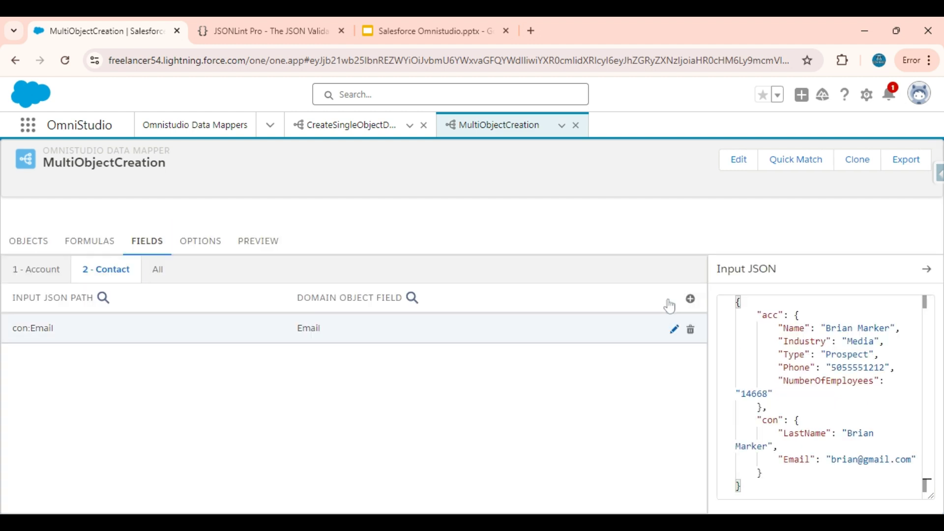
# Add a Contact field mapping from the input JSON path con:LastName to the domain object field LastName
pyautogui.click(691, 300)
pyautogui.click(166, 317)
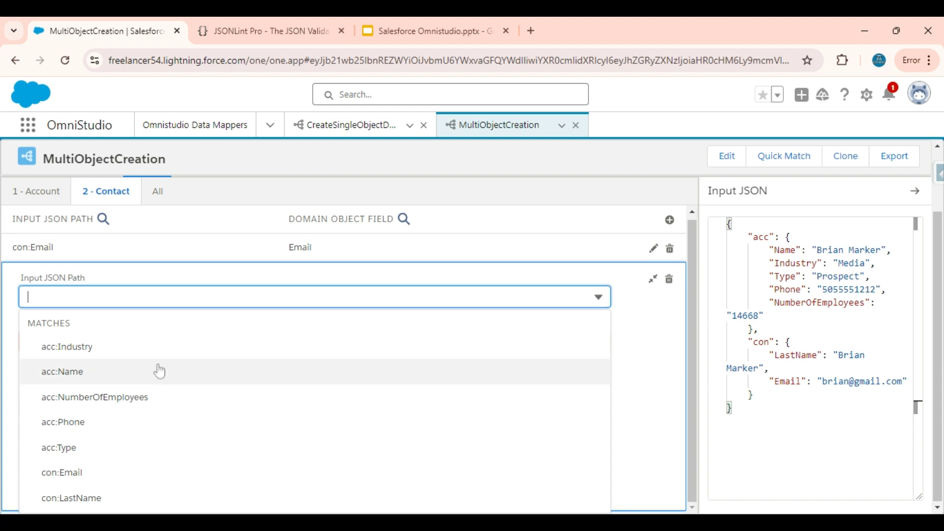
pyautogui.click(94, 502)
pyautogui.click(94, 502)
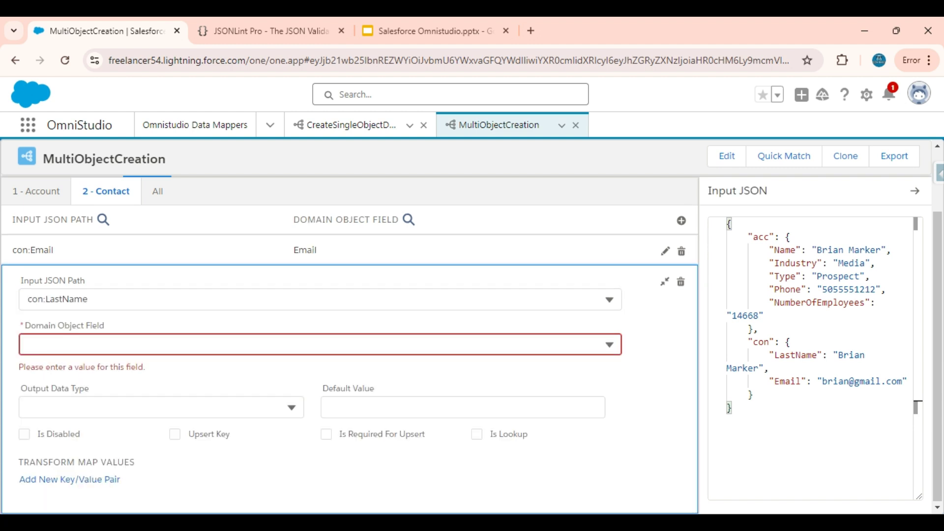
pyautogui.click(63, 343)
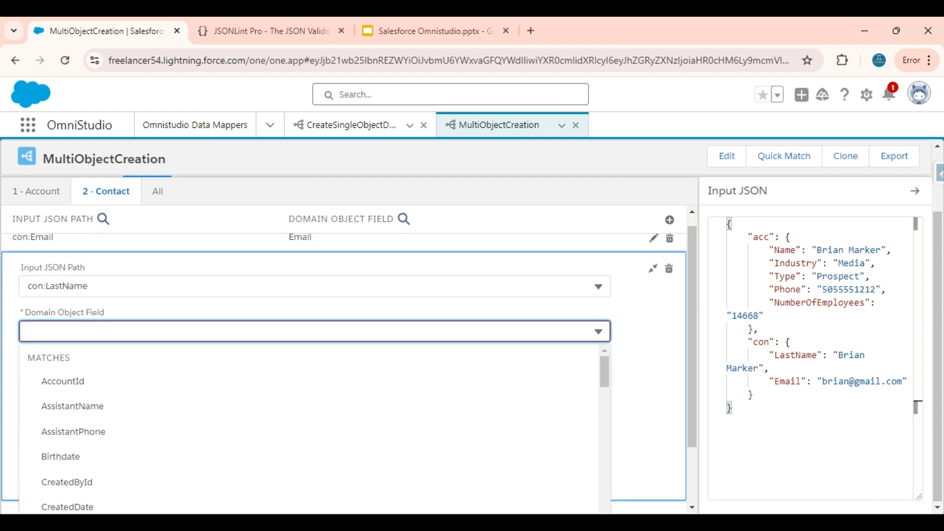
pyautogui.write('Last')
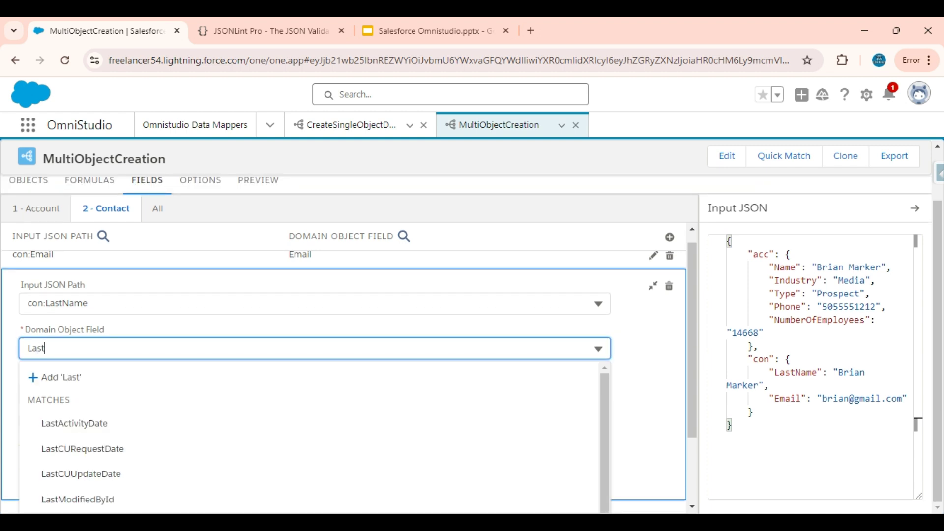
pyautogui.write('Name')
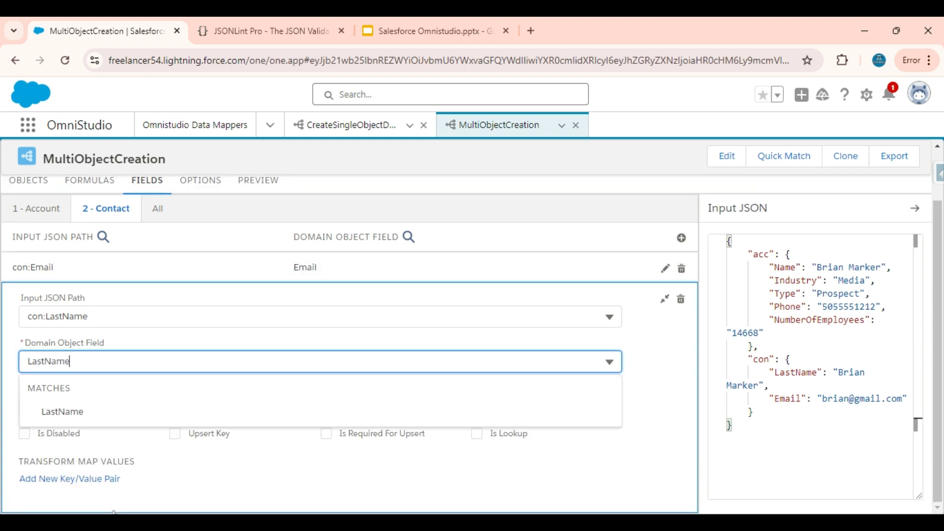
pyautogui.click(63, 412)
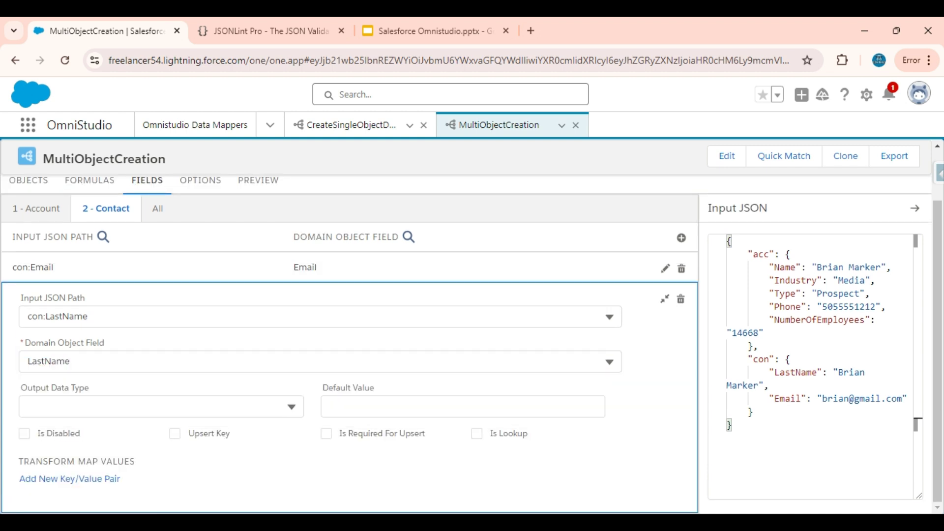
pyautogui.click(666, 300)
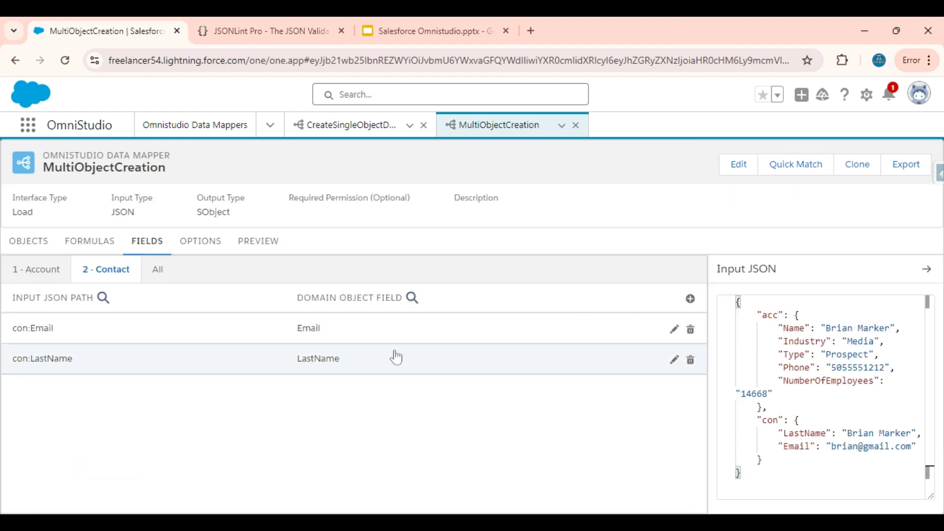
# Review the field mappings for Account, for Contact, and for all objects together
pyautogui.click(37, 270)
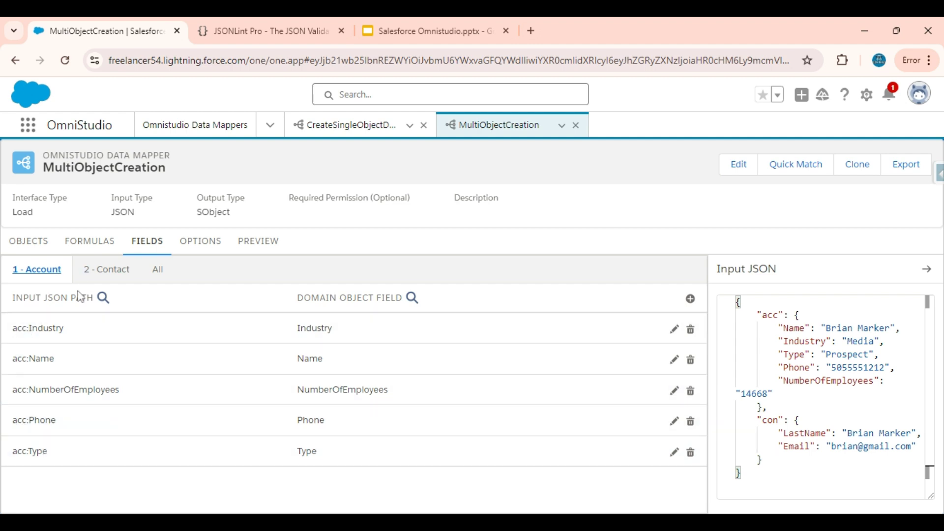
pyautogui.click(106, 271)
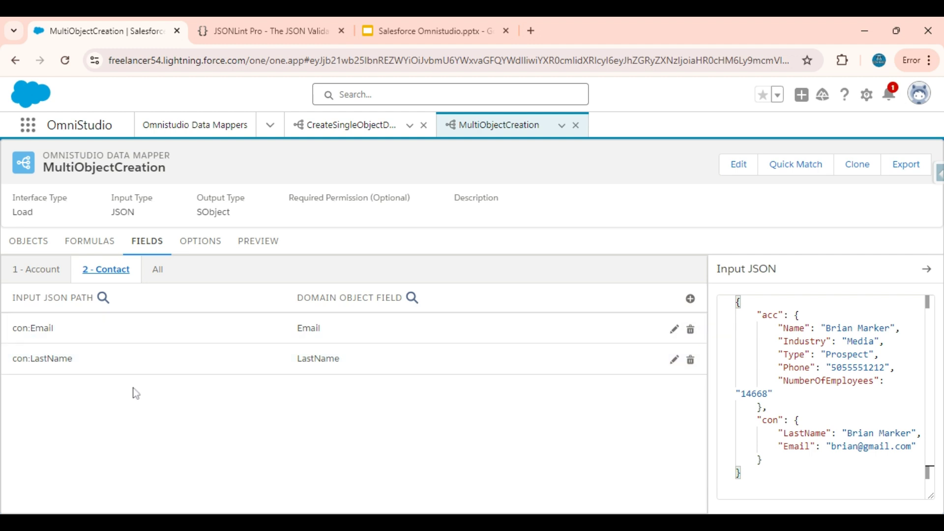
pyautogui.click(160, 273)
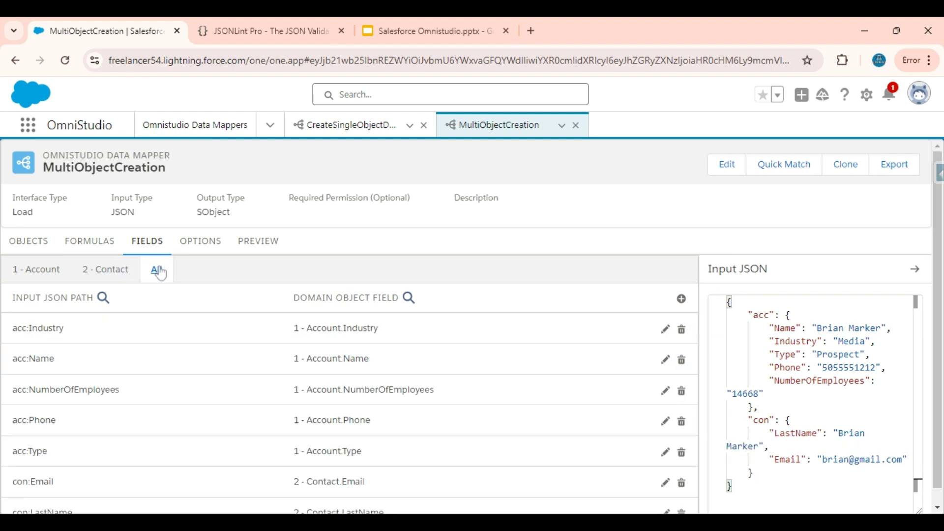
pyautogui.scroll(-1, 186, 374)
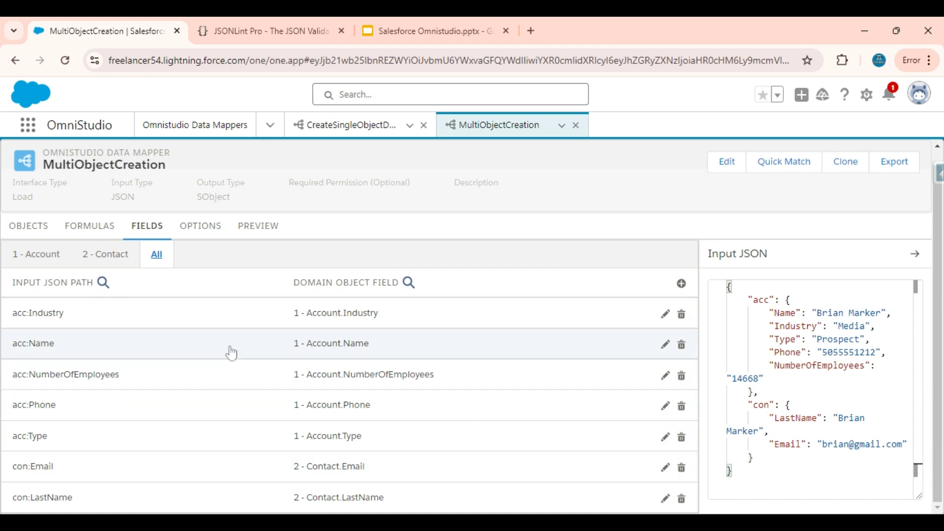
# In JSONLint Pro, replace the account name, the phone's first digit with 6, and the contact's first name in the Multi Object Creation JSON
pyautogui.click(257, 227)
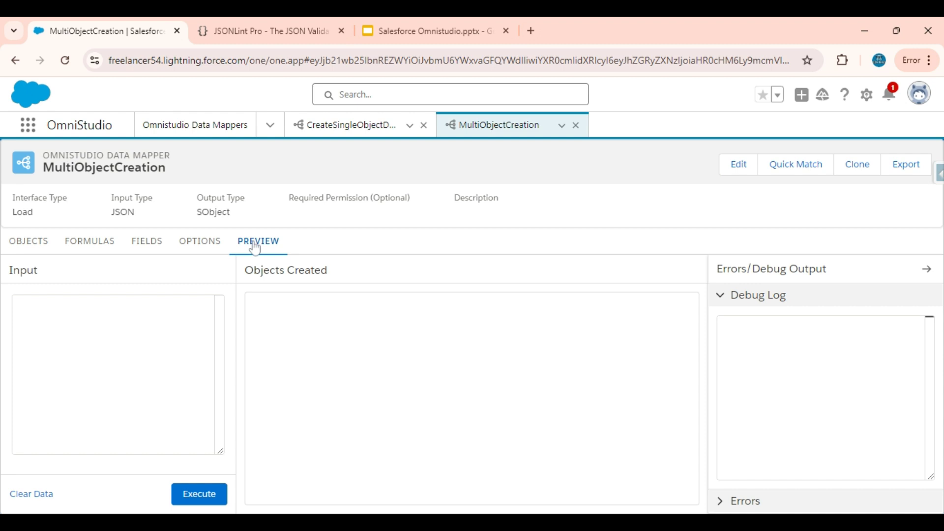
pyautogui.click(326, 21)
pyautogui.click(57, 345)
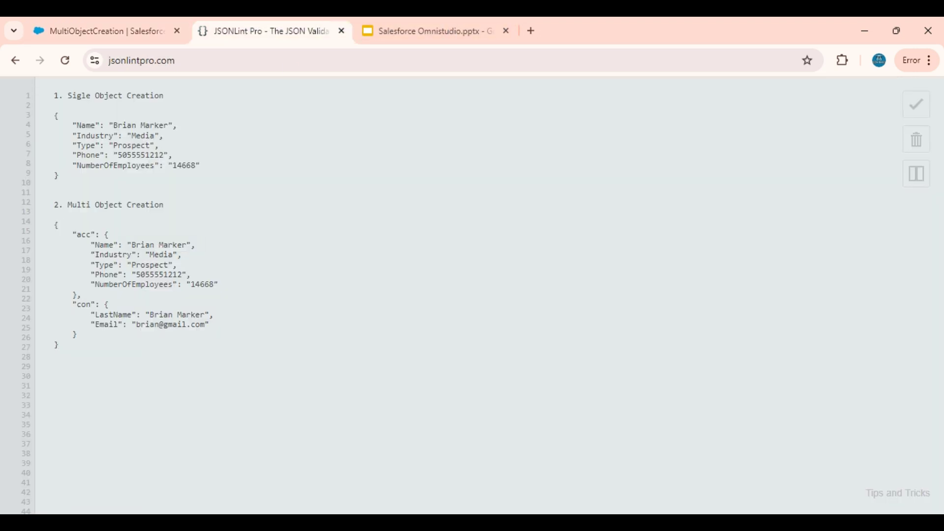
pyautogui.moveTo(131, 245); pyautogui.dragTo(183, 245)
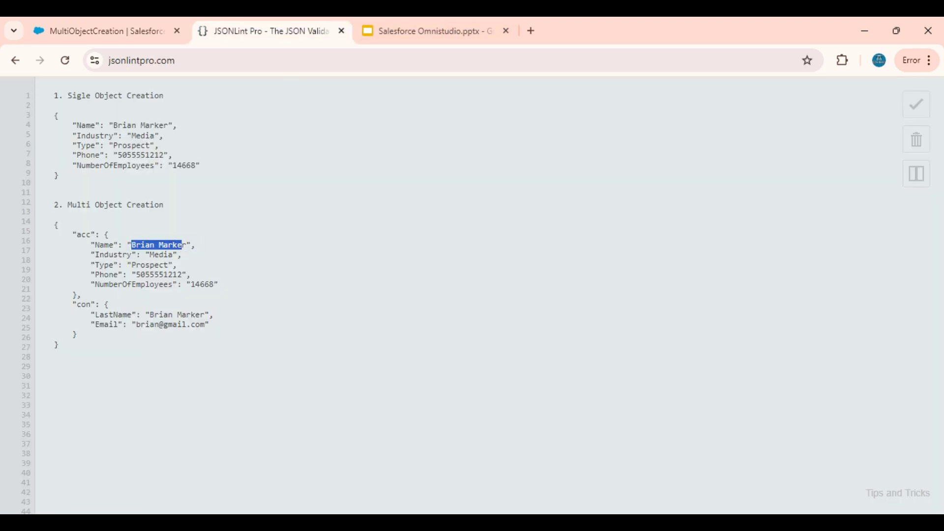
pyautogui.write('Kevin')
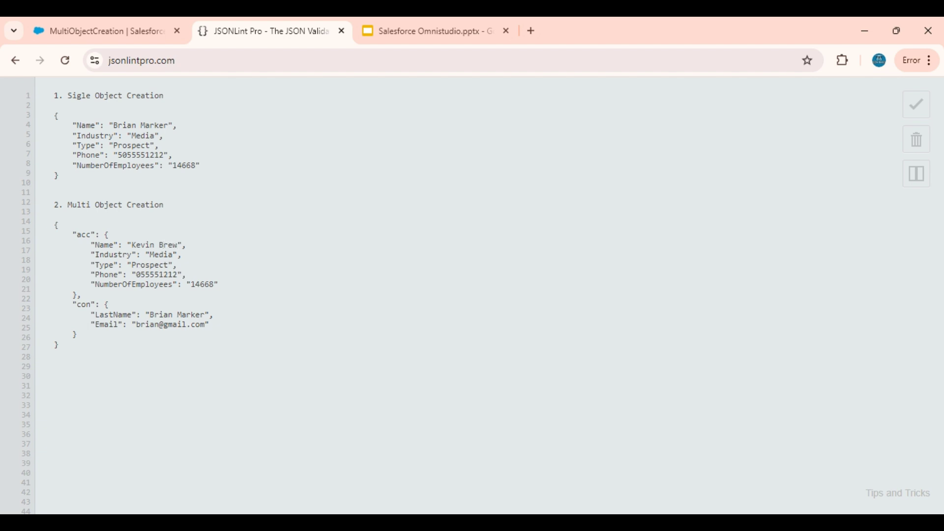
pyautogui.press('BackSpace')
pyautogui.write('6')
pyautogui.doubleClick(162, 314)
pyautogui.write('Kevin')
# Copy the complete edited Multi Object Creation JSON into the preview input of the MultiObjectCreation data mapper in Salesforce
pyautogui.moveTo(58, 345); pyautogui.dragTo(54, 235)
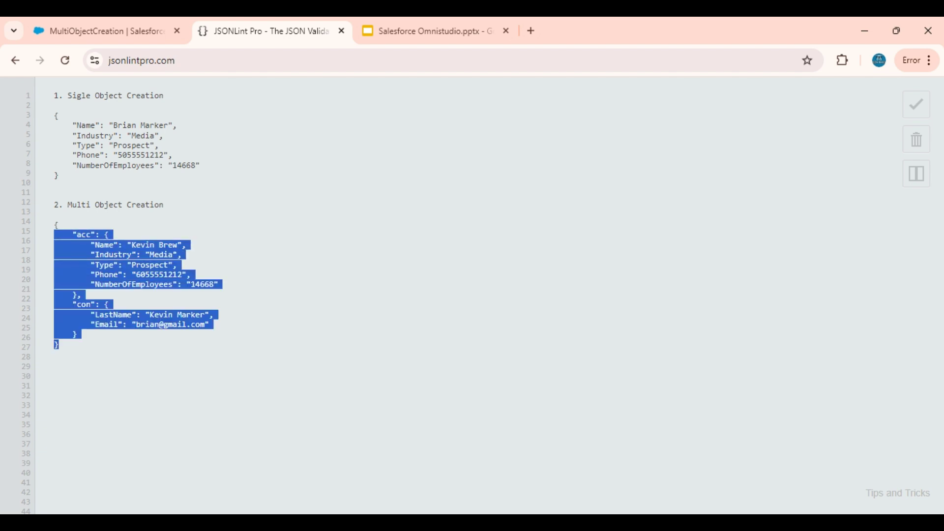
pyautogui.click(84, 20)
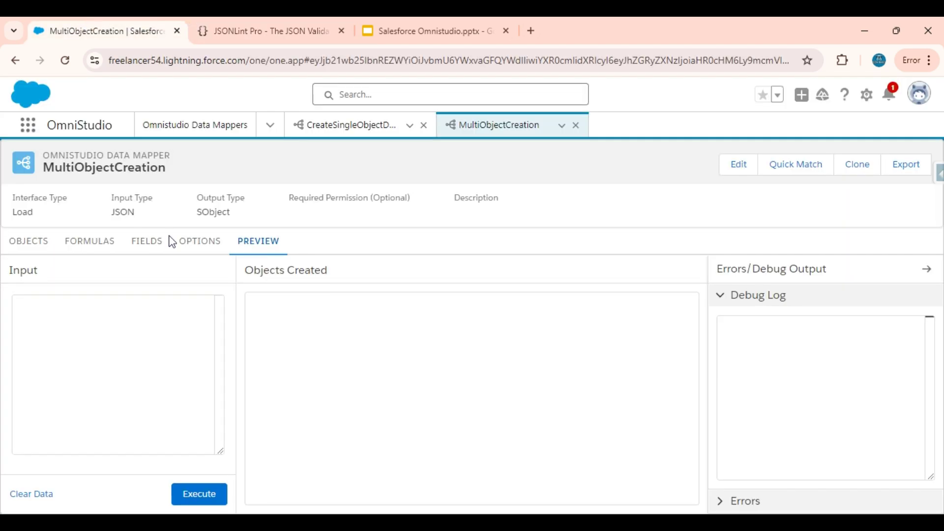
pyautogui.click(118, 374)
pyautogui.hotkey('ctrl', 'v')
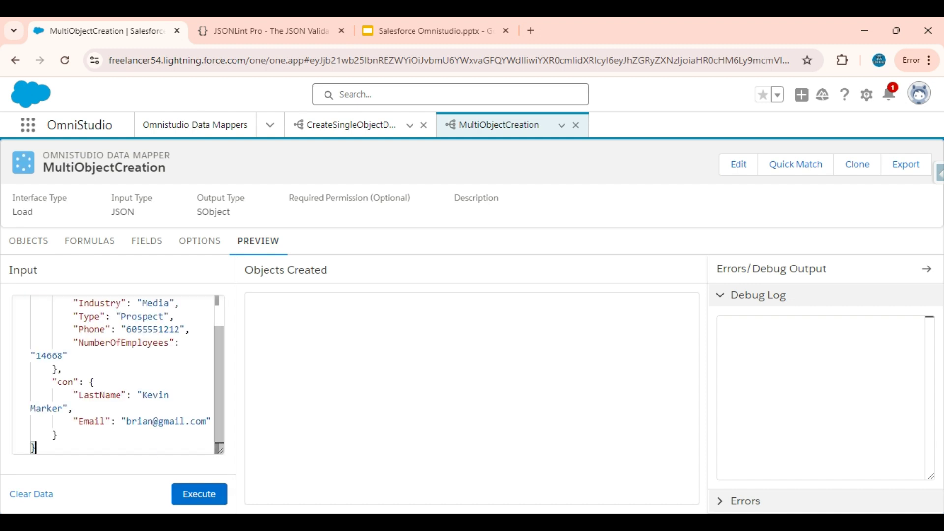
# Check the pasted preview input, execute the MultiObjectCreation data mapper and show its errors output
pyautogui.scroll(1, 118, 374)
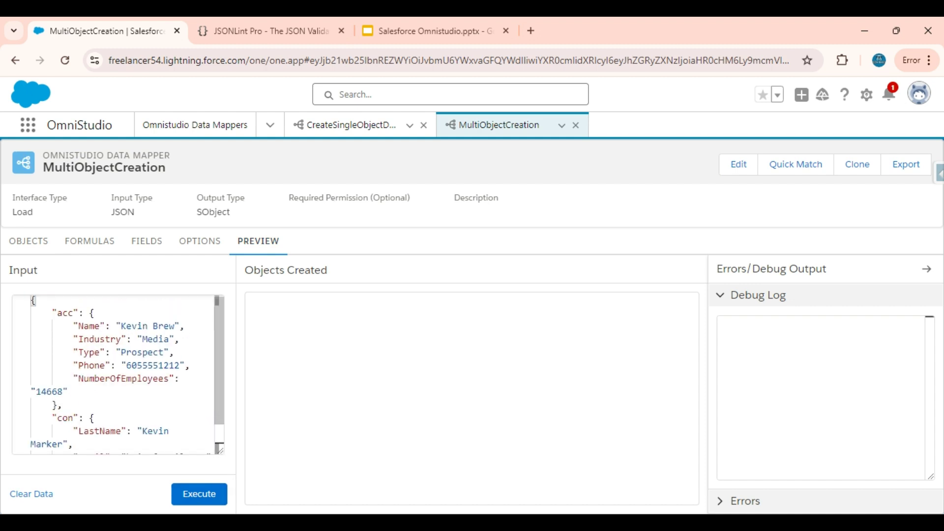
pyautogui.scroll(-1, 118, 374)
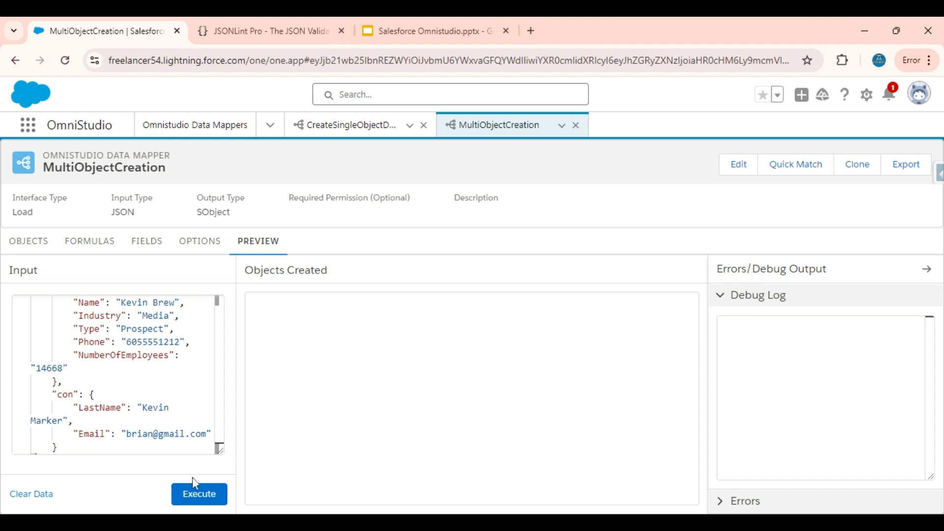
pyautogui.scroll(-1, 147, 374)
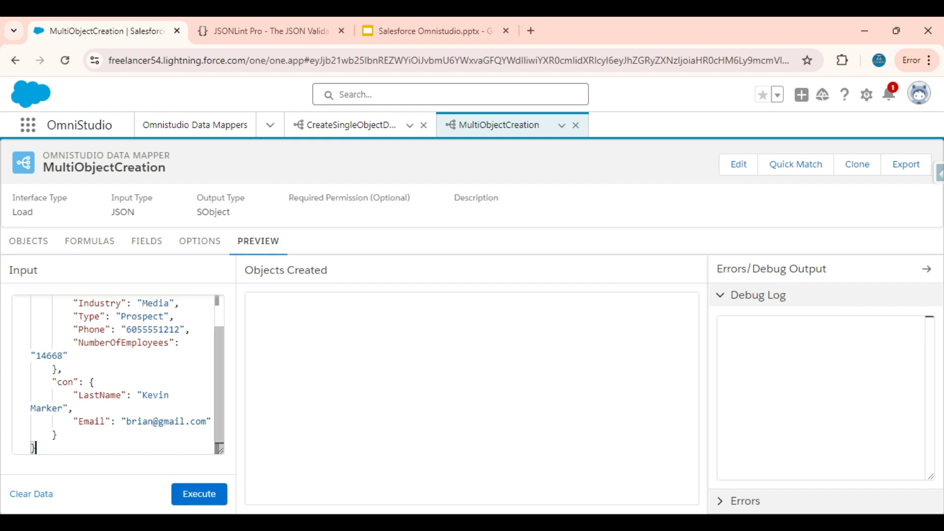
pyautogui.scroll(2, 118, 374)
pyautogui.scroll(-2, 118, 374)
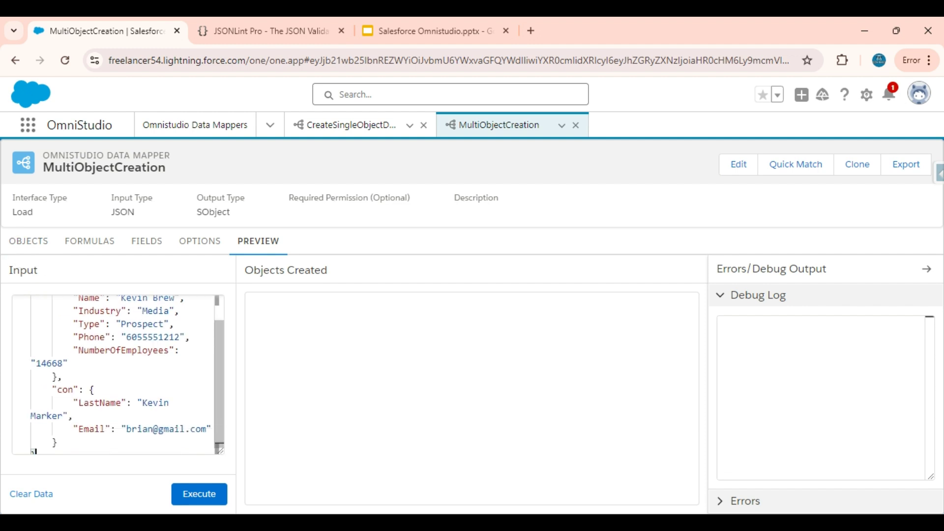
pyautogui.click(199, 494)
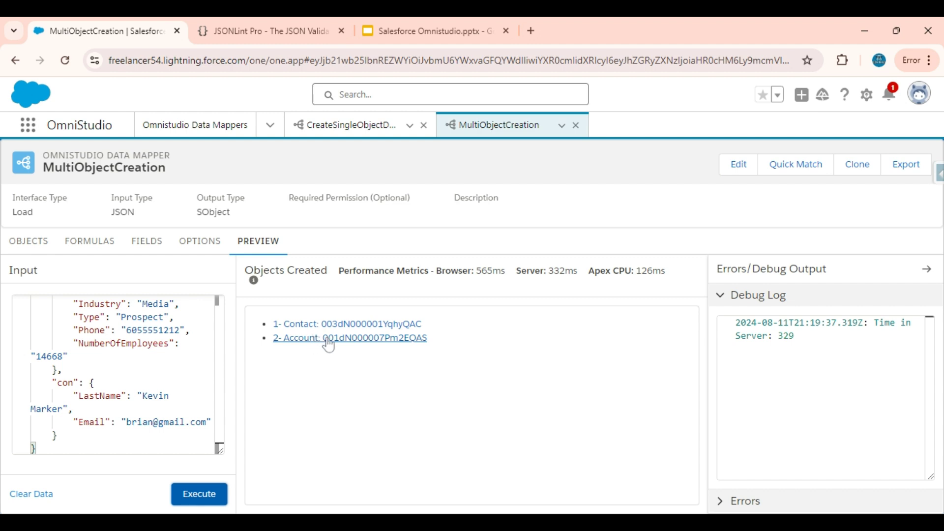
pyautogui.click(726, 297)
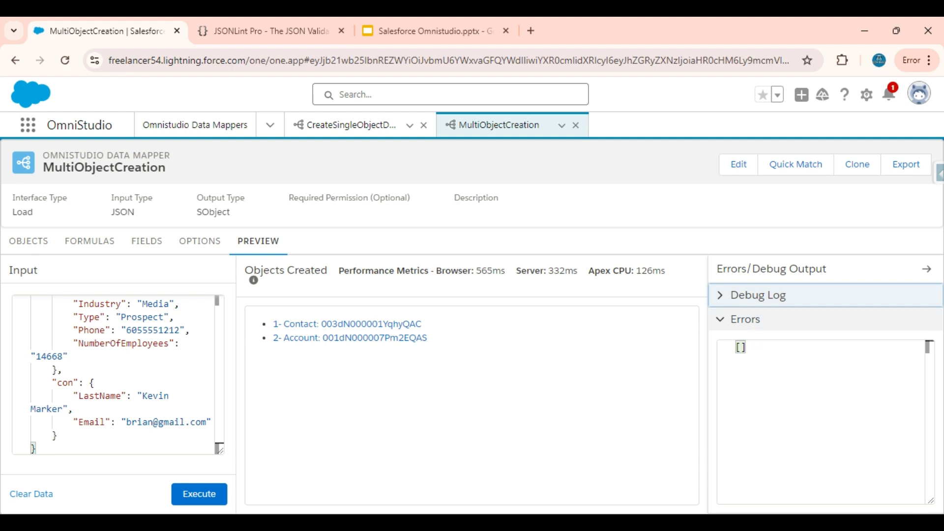
# Open the created Contact record and examine its name, email and remaining details
pyautogui.click(330, 326)
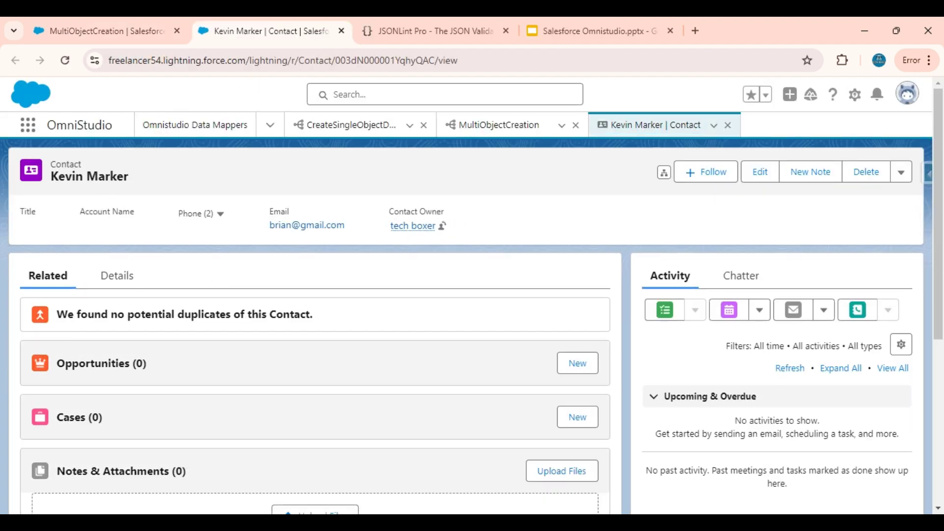
pyautogui.moveTo(54, 177); pyautogui.dragTo(137, 186)
pyautogui.click(117, 276)
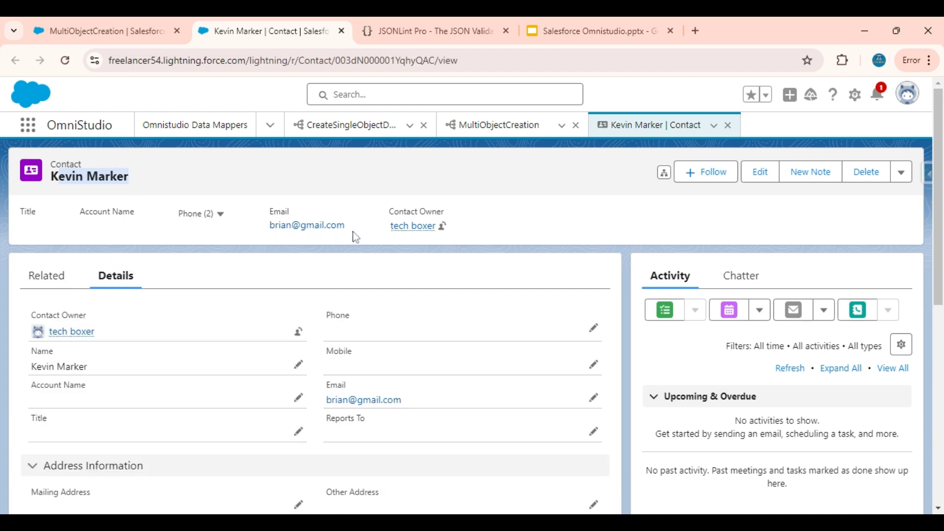
pyautogui.scroll(-8, 408, 492)
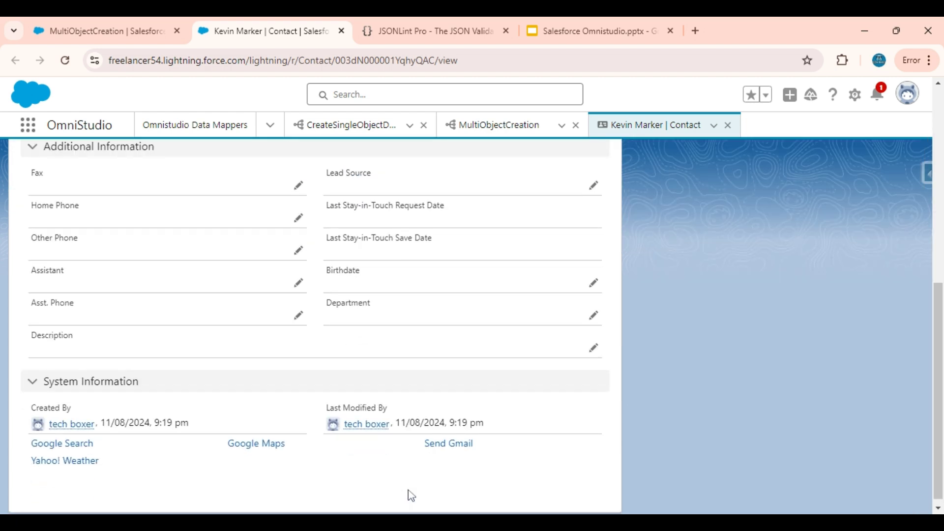
pyautogui.scroll(8, 408, 492)
# Open the created Account record from the preview results and examine its name, phone, type, industry and employees details
pyautogui.click(118, 29)
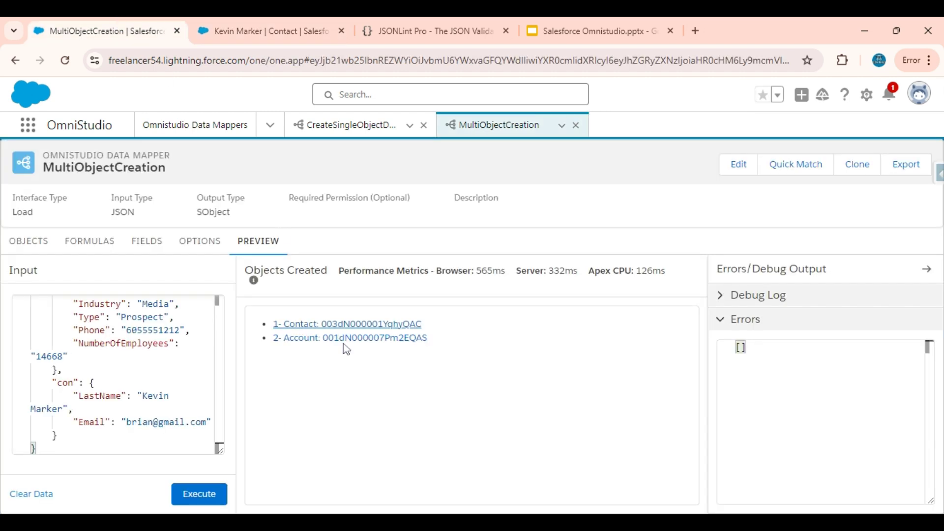
pyautogui.click(341, 339)
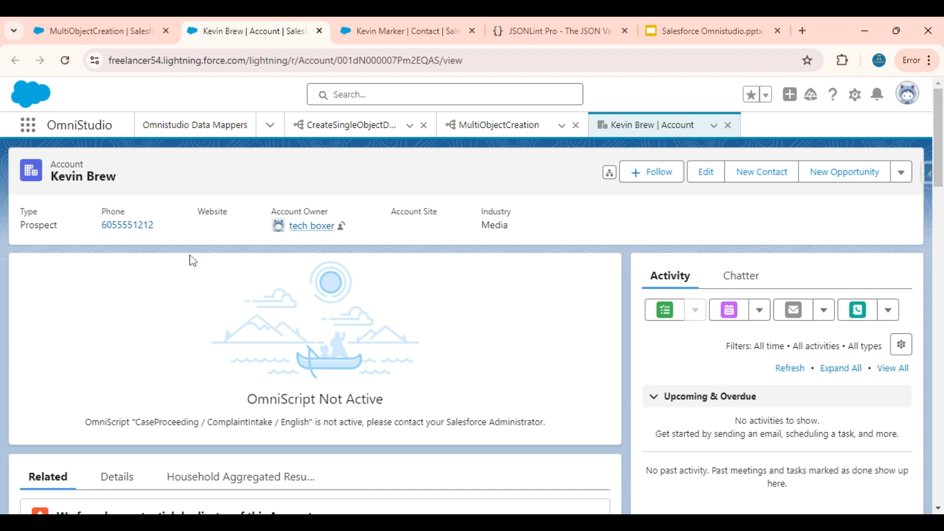
pyautogui.click(117, 477)
pyautogui.scroll(-8, 118, 482)
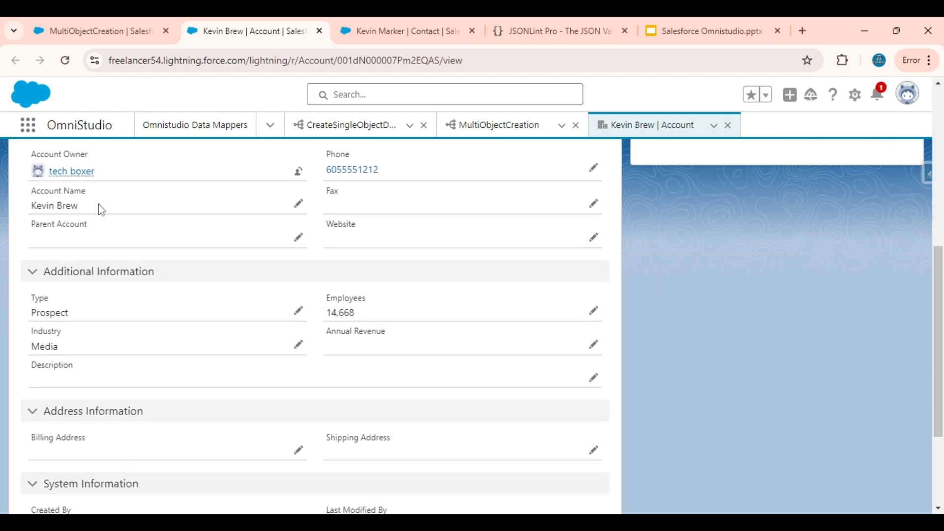
pyautogui.scroll(-3, 204, 315)
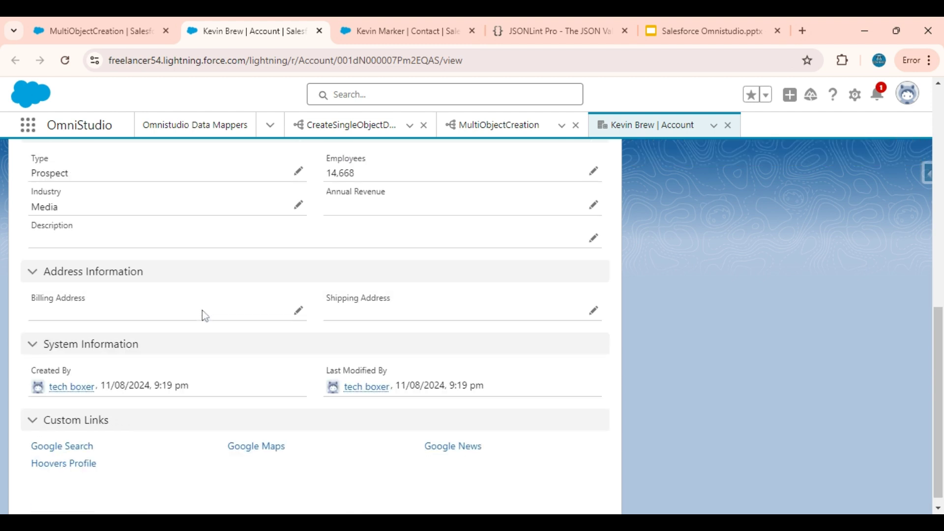
pyautogui.scroll(4, 202, 311)
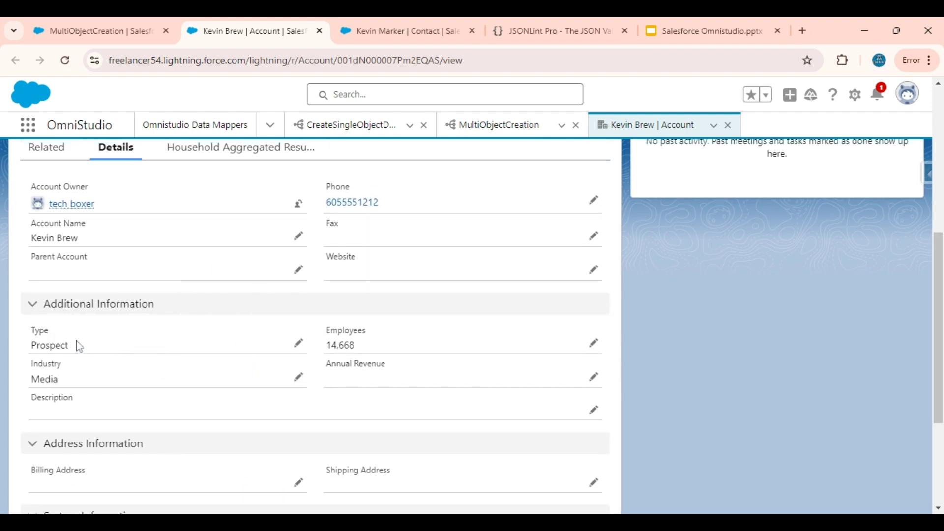
pyautogui.scroll(5, 143, 315)
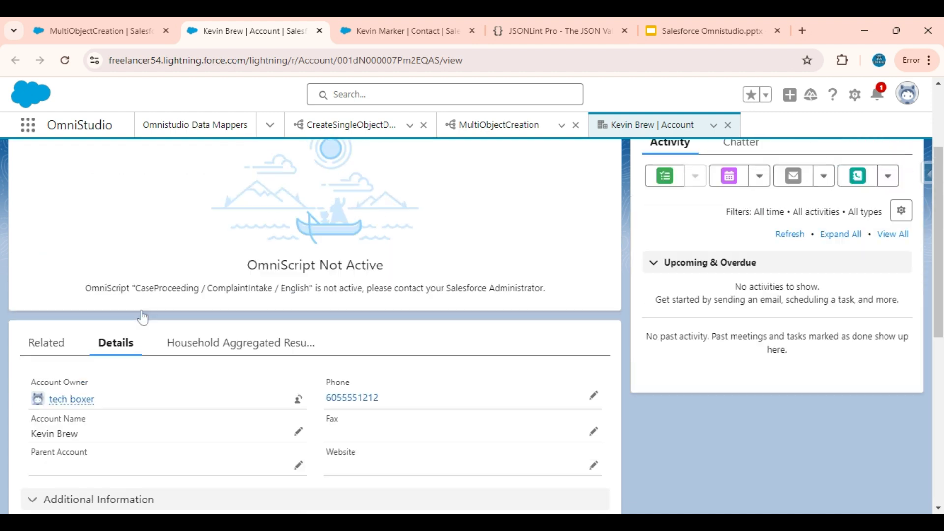
# Revisit the created Contact record and show the list of objects in the MultiObjectCreation data mapper
pyautogui.click(445, 28)
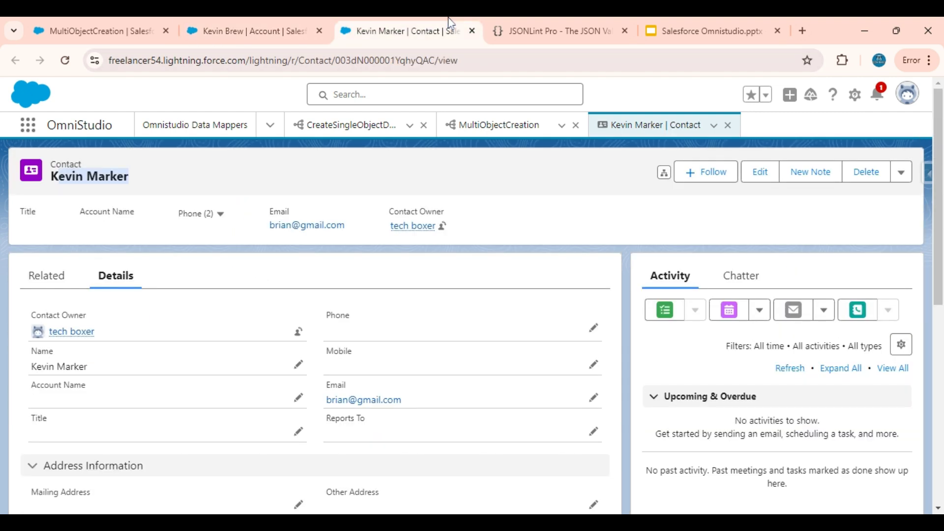
pyautogui.click(96, 29)
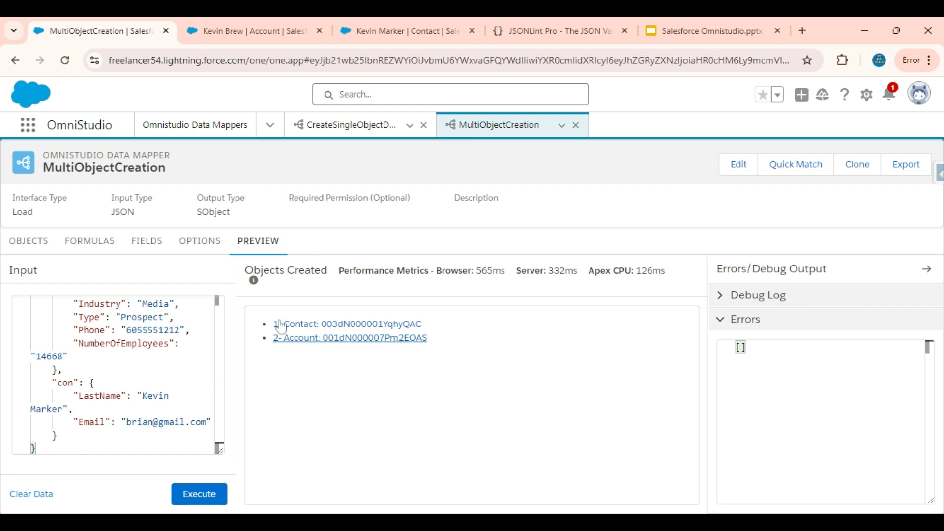
pyautogui.click(20, 245)
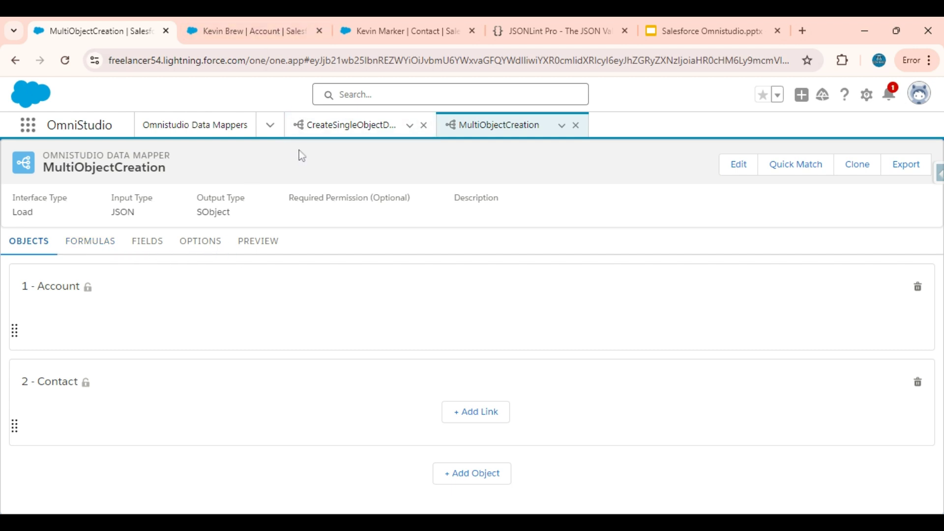
# Compare the single-object and multi-object JSON samples in JSONLint Pro and return to the MultiObjectCreation data mapper in Salesforce
pyautogui.click(537, 29)
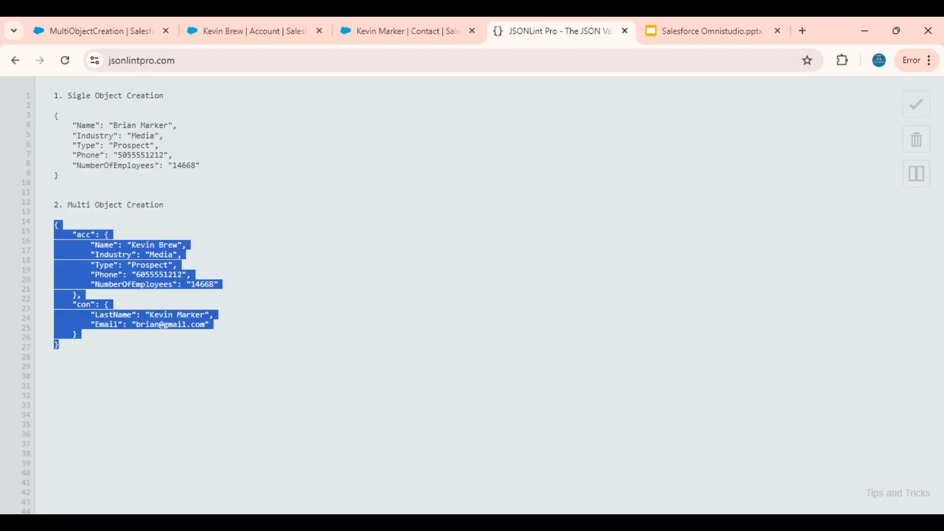
pyautogui.moveTo(164, 96); pyautogui.dragTo(54, 96)
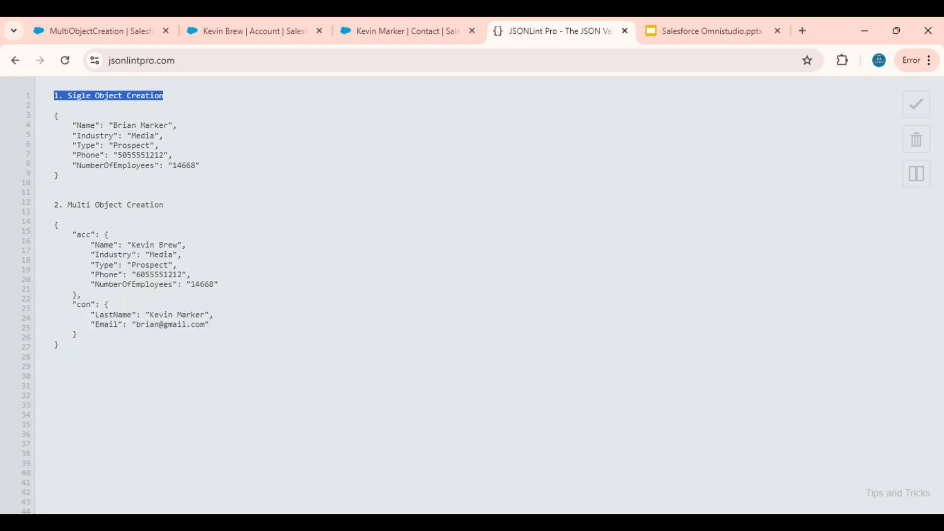
pyautogui.moveTo(168, 205); pyautogui.dragTo(55, 205)
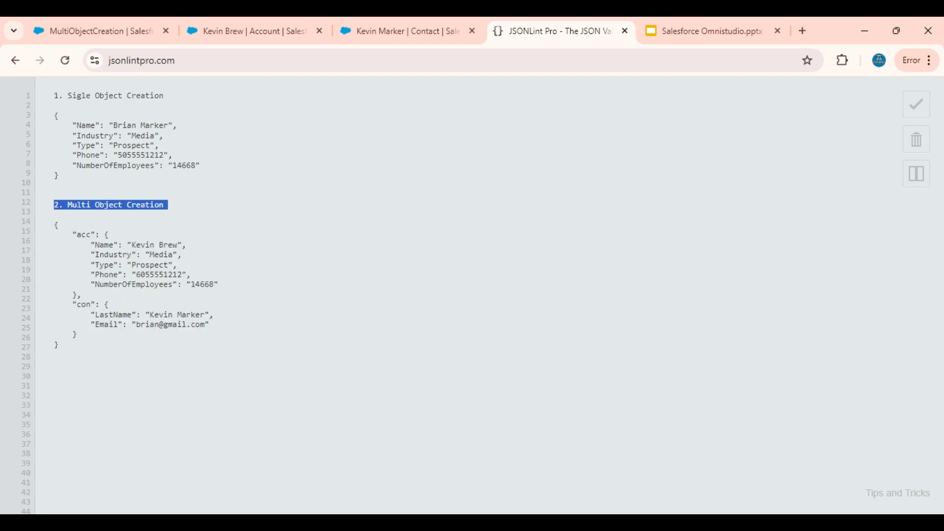
pyautogui.click(113, 29)
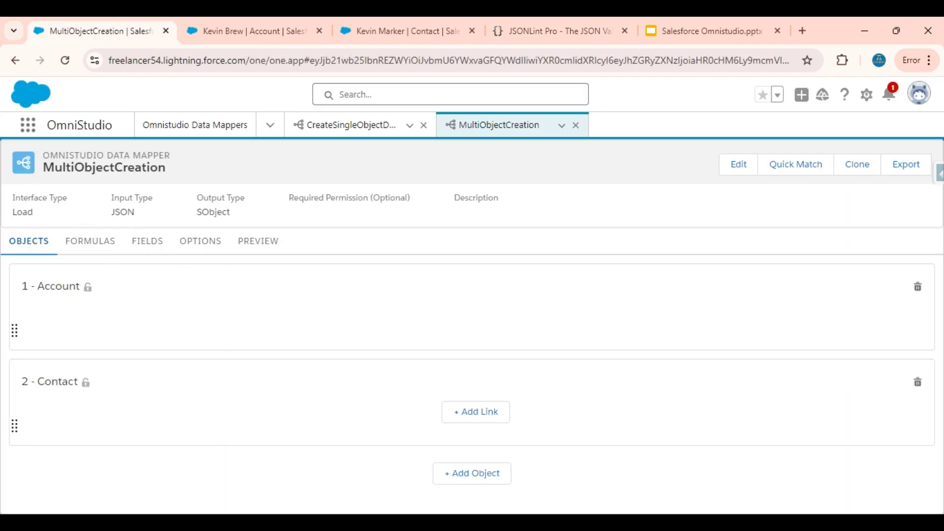